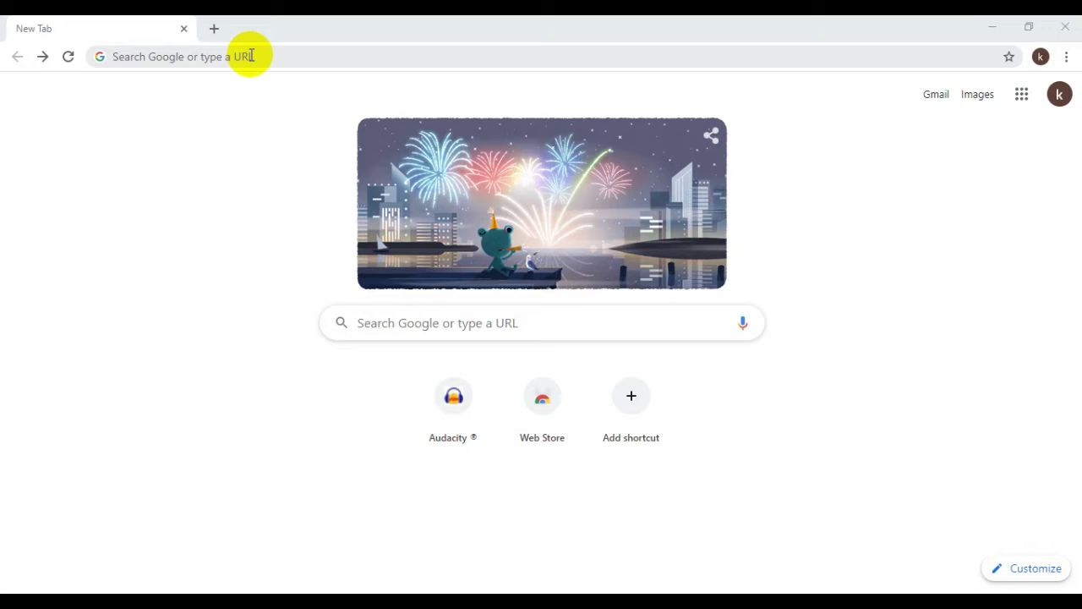
- Search the web for "google drive" and open the My Drive page from the results
left_click(250, 55)
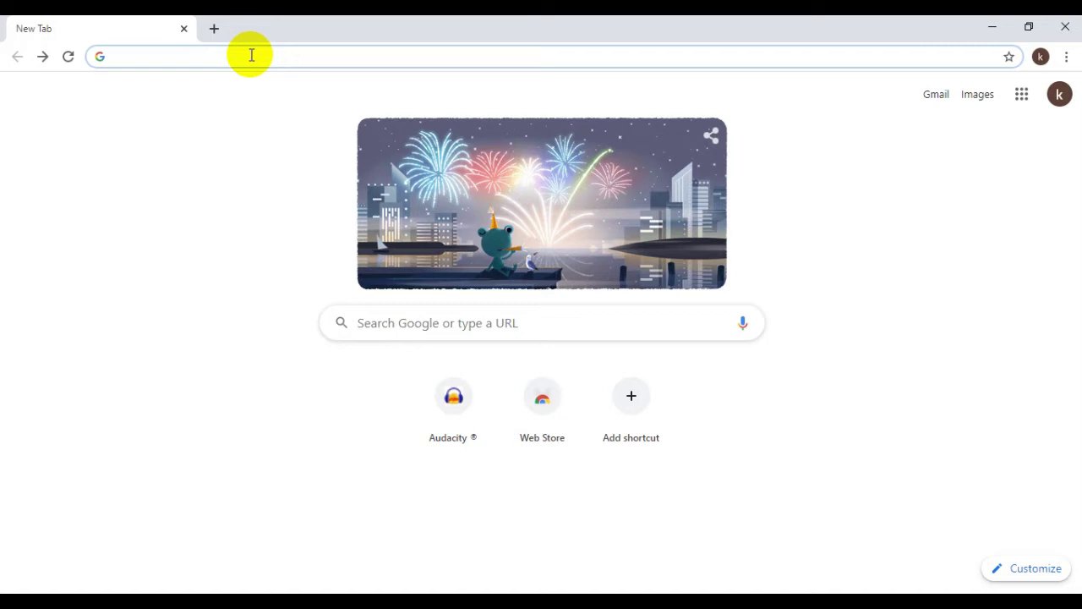
type("goo")
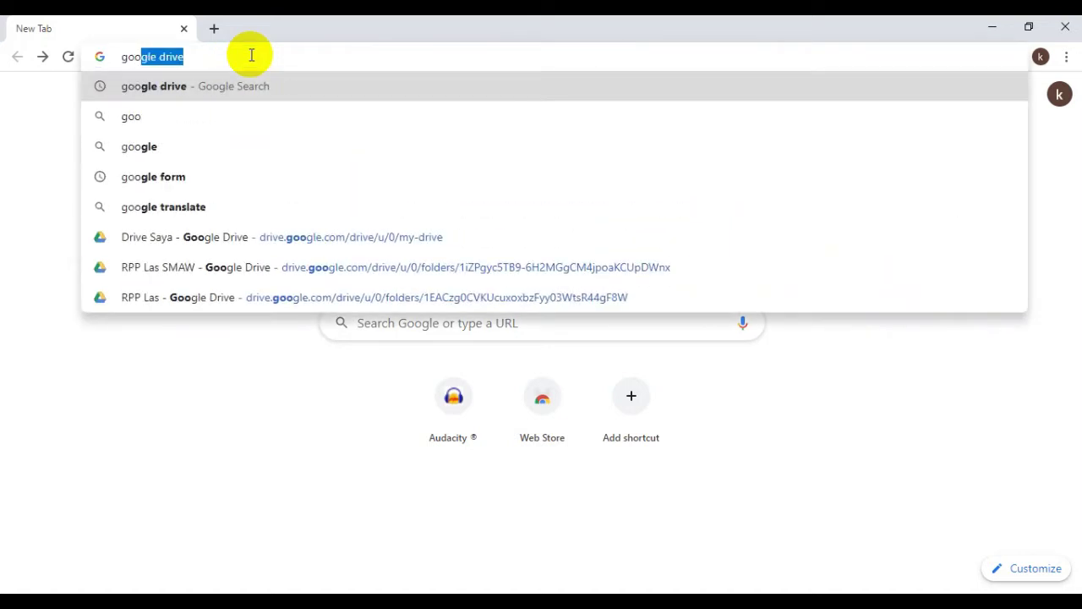
type("gle")
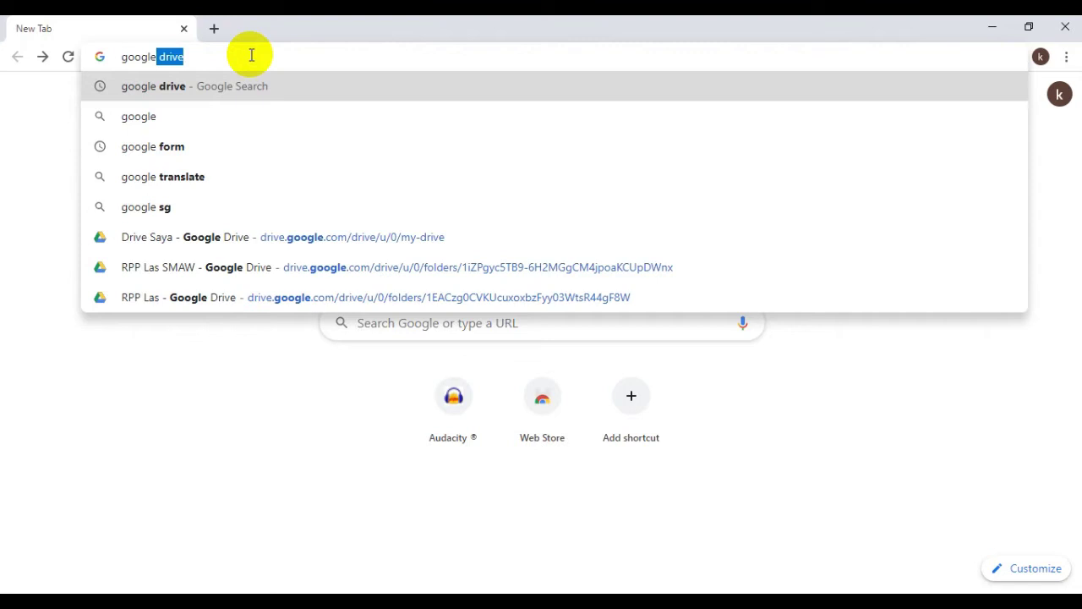
left_click(169, 87)
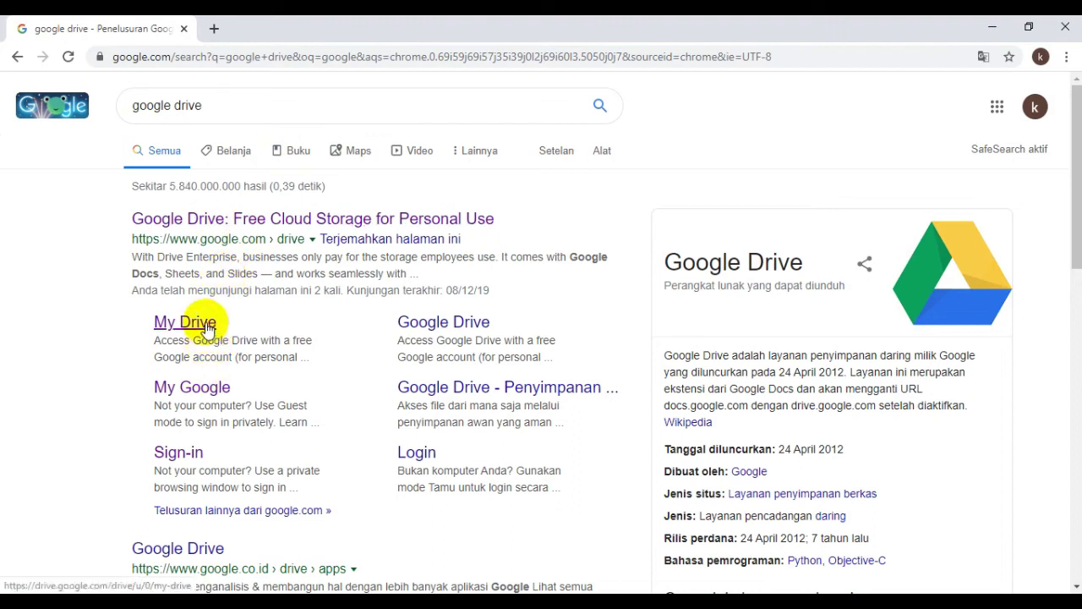
left_click(205, 325)
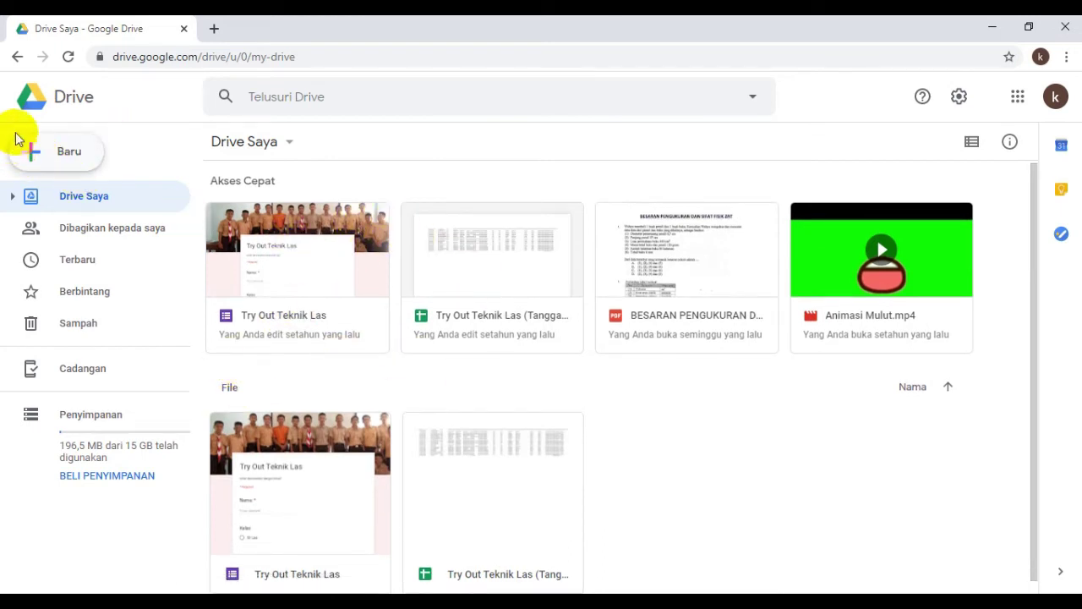
- Create a new blank Google Form in My Drive
left_click(69, 155)
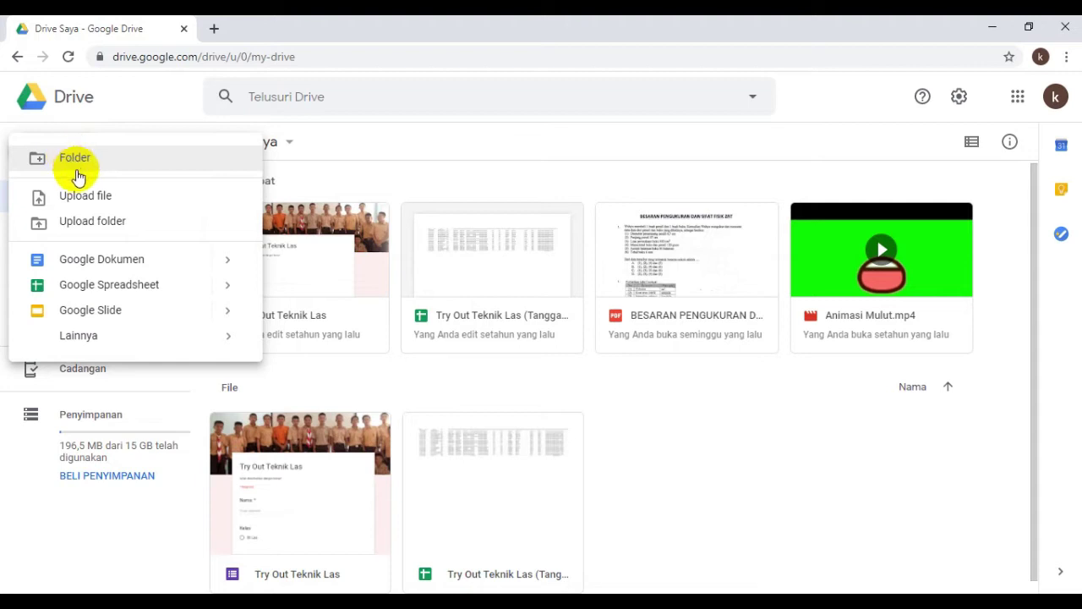
mouse_move(97, 338)
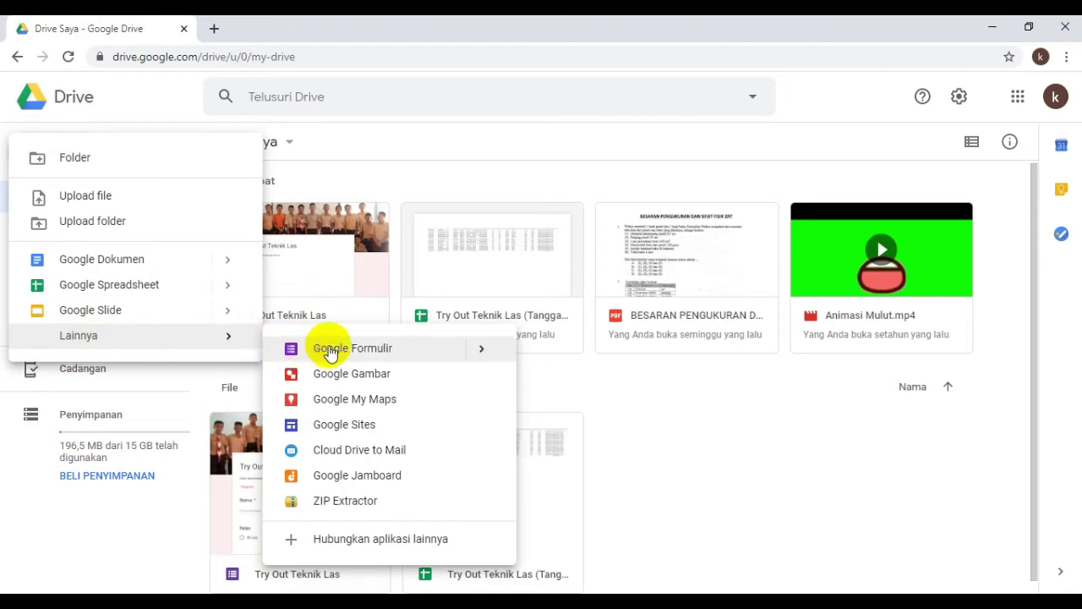
left_click(376, 349)
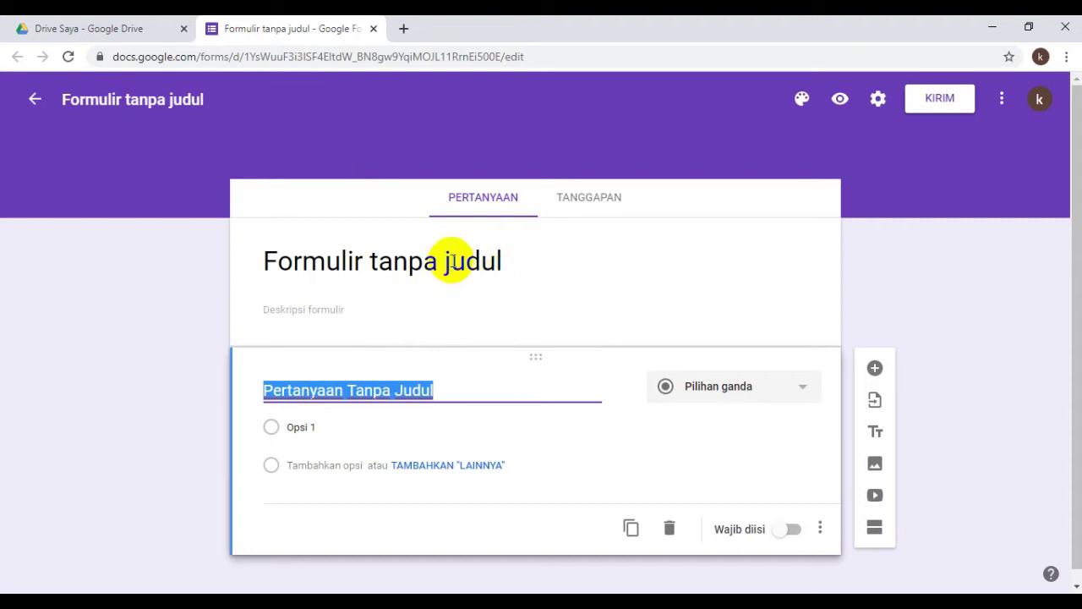
- Title the form "Penilaian Harian 1" and apply the same name to the form file
left_click(351, 261)
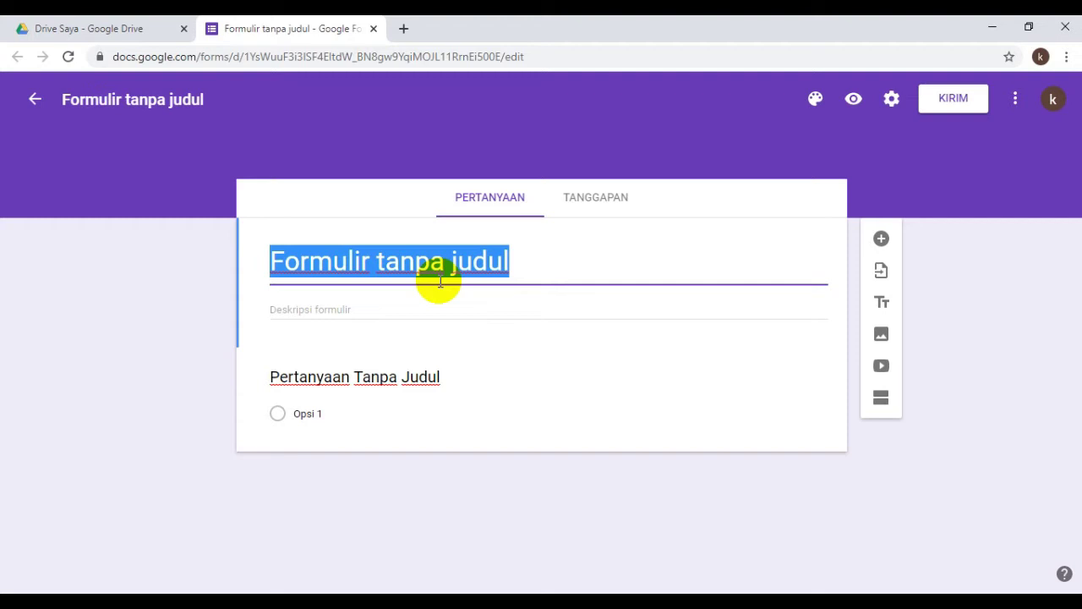
type("Peniliana")
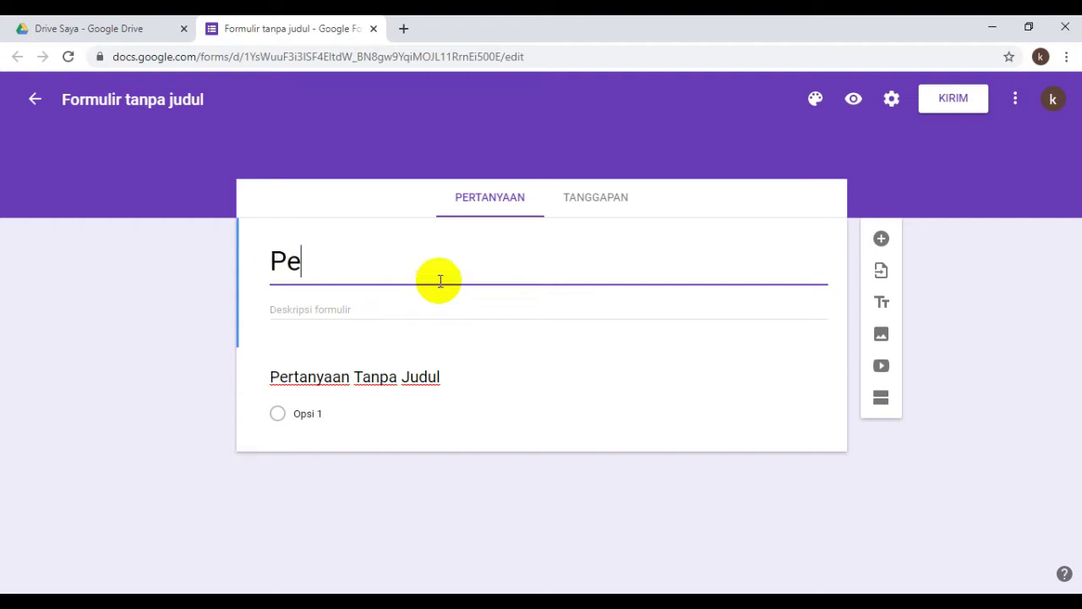
key("BackSpace")
key("BackSpace")
type("a")
key("BackSpace")
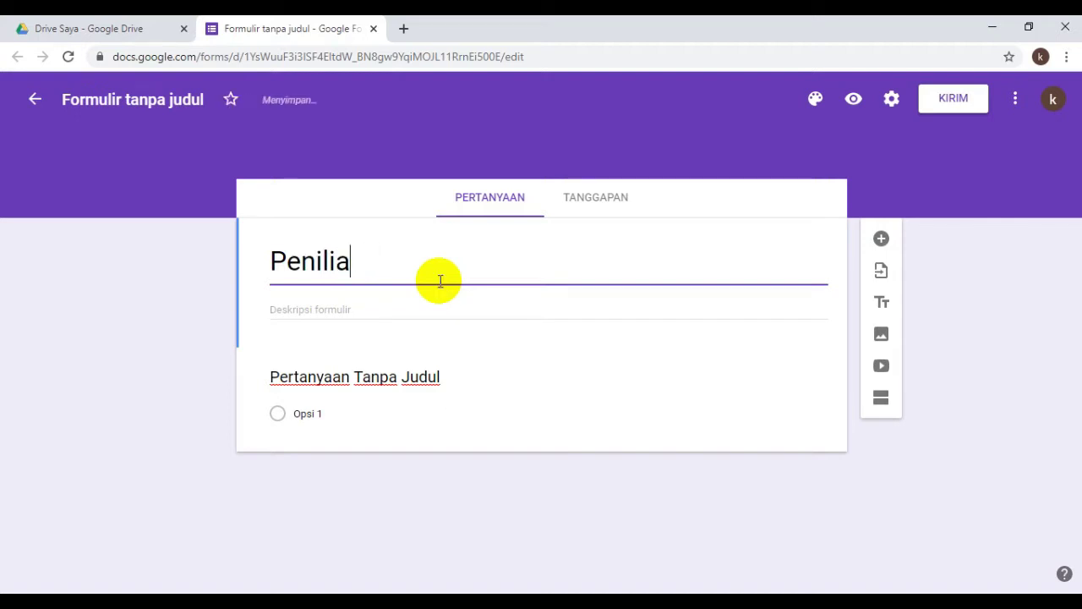
key("BackSpace")
key("BackSpace")
type("aian Harian 1")
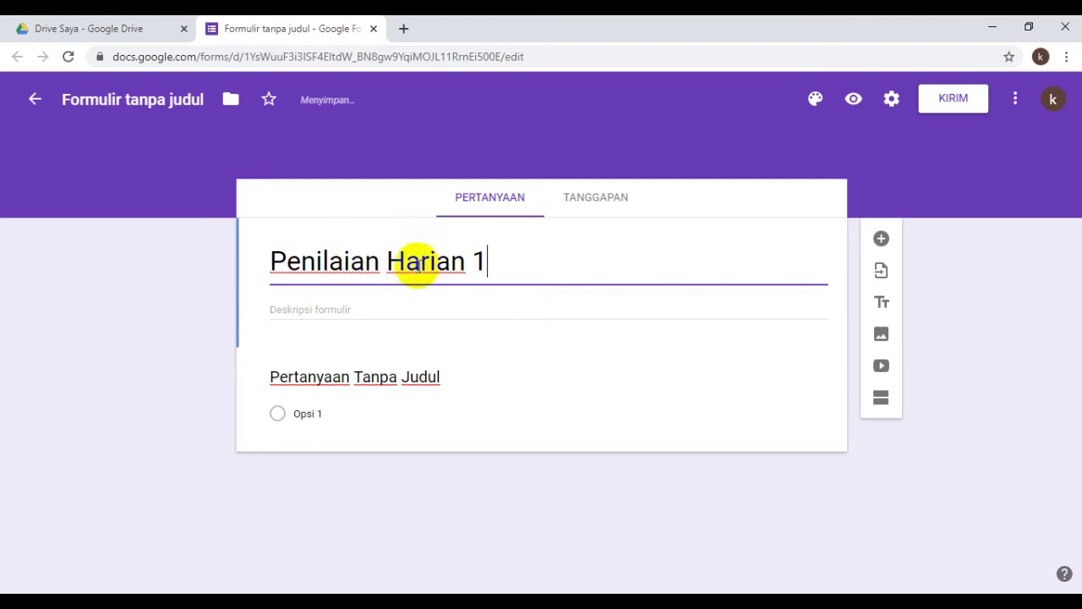
left_click_drag(500, 257, 268, 271)
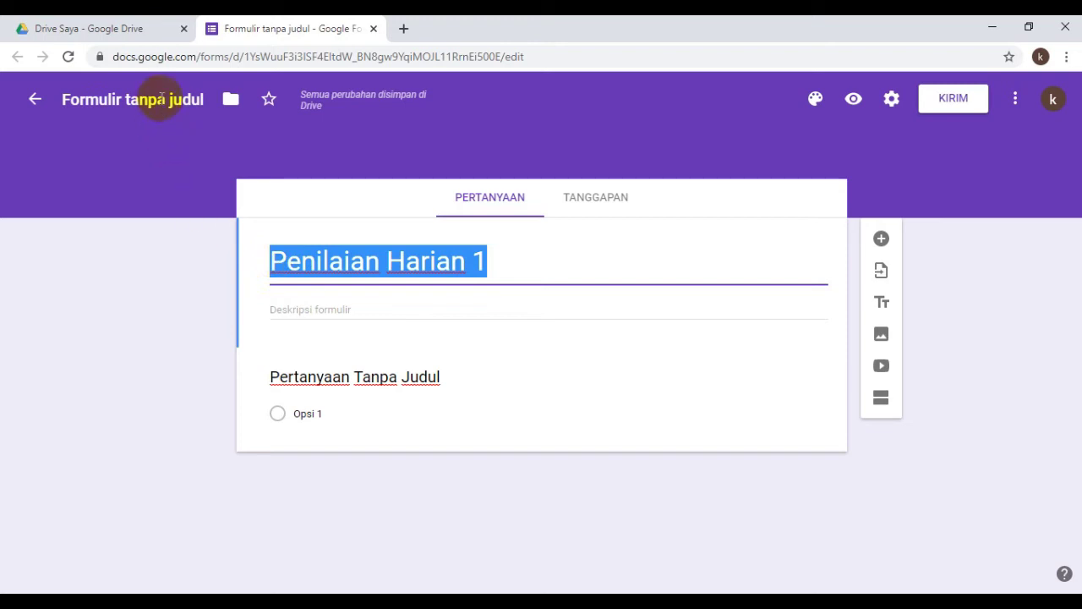
left_click(160, 100)
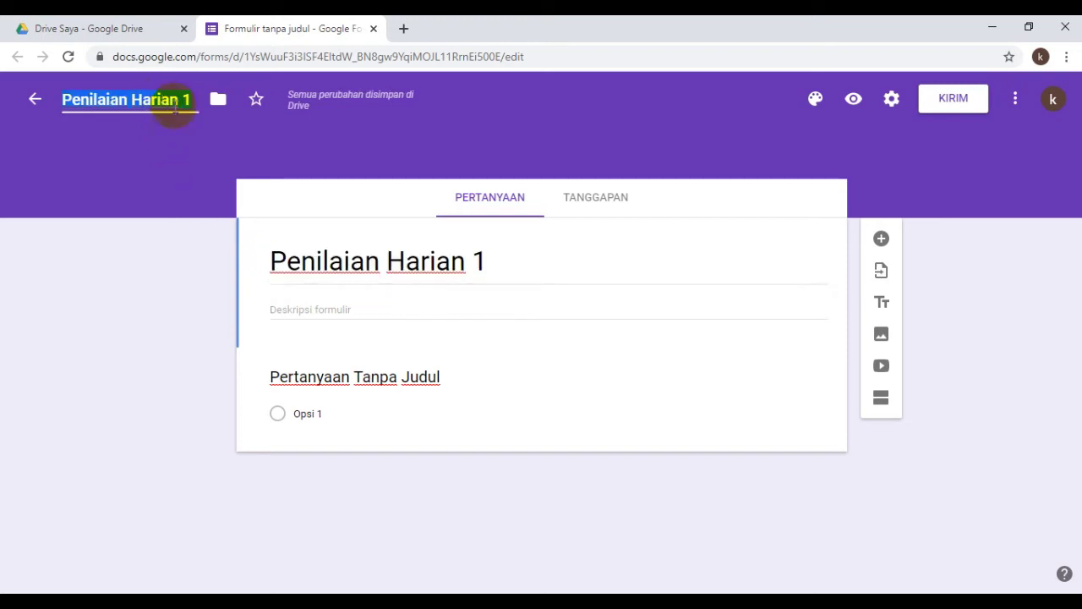
- Enter the form description "Jawablah semua pertanyaan dengan sebaik-baiknya!"
left_click(329, 307)
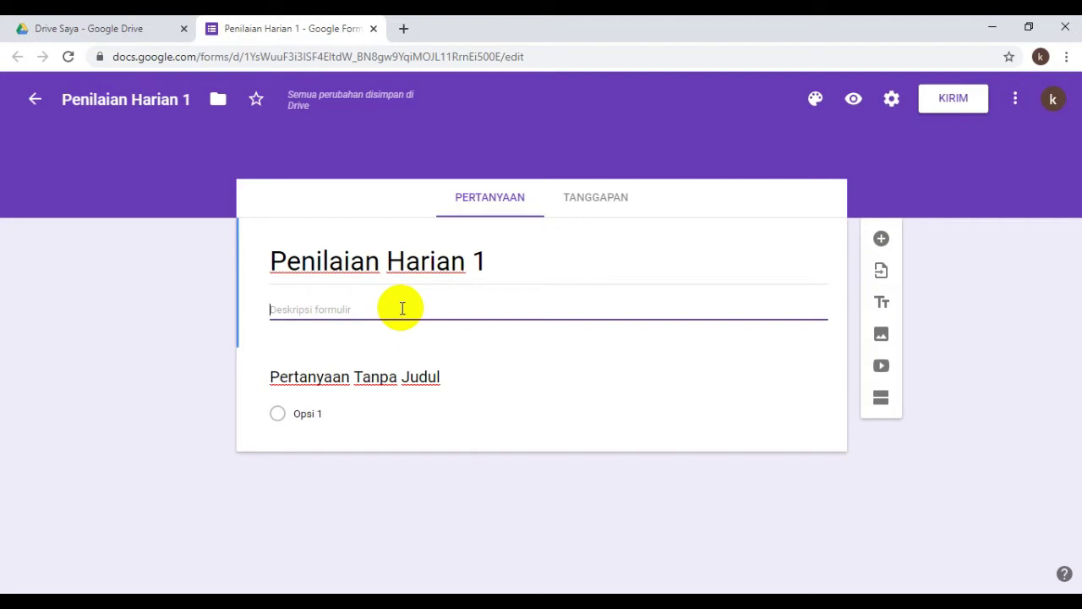
type("Jawablah semua ")
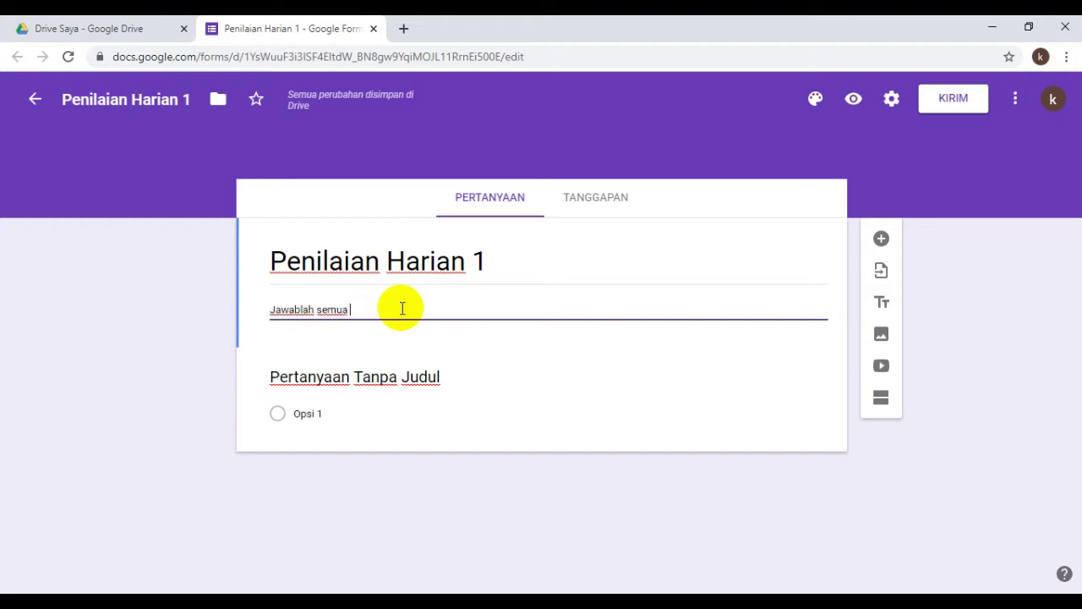
type("pertanyaa")
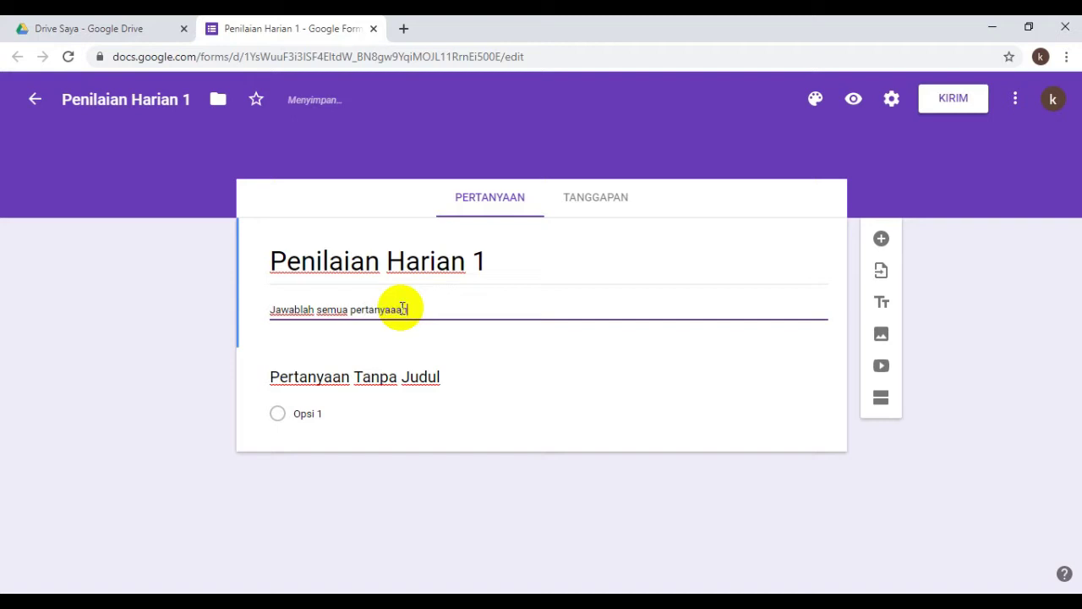
key("BackSpace")
type("an d")
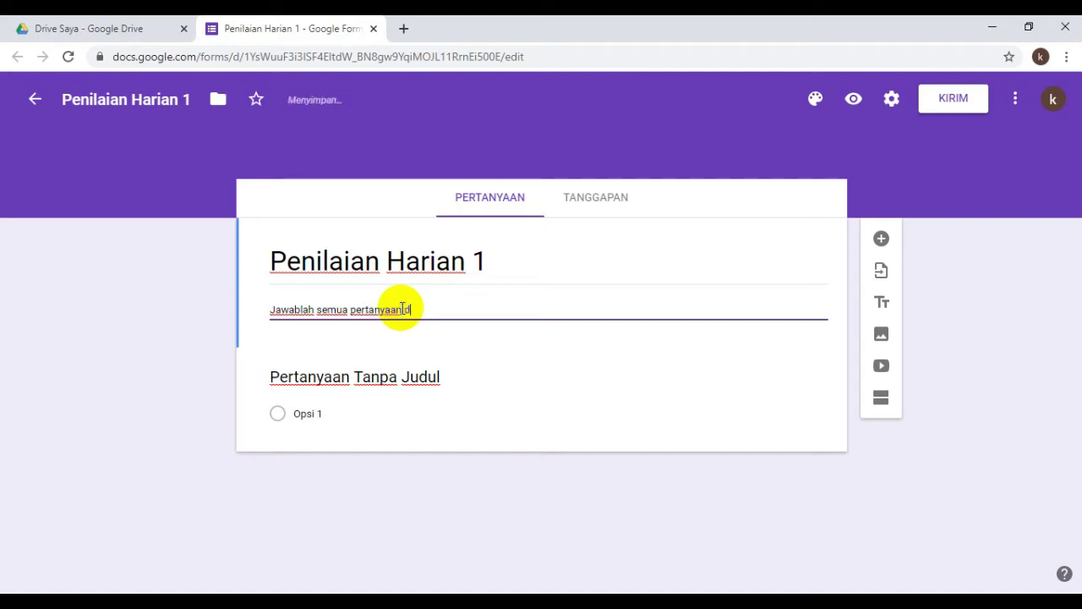
type("engan sebaik-baik")
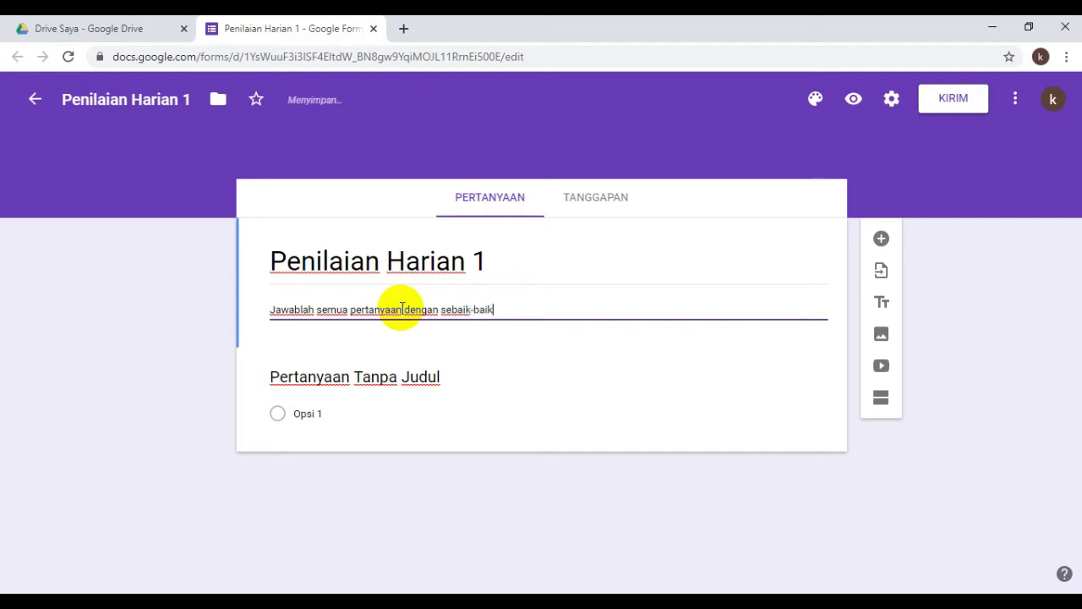
type("nya!")
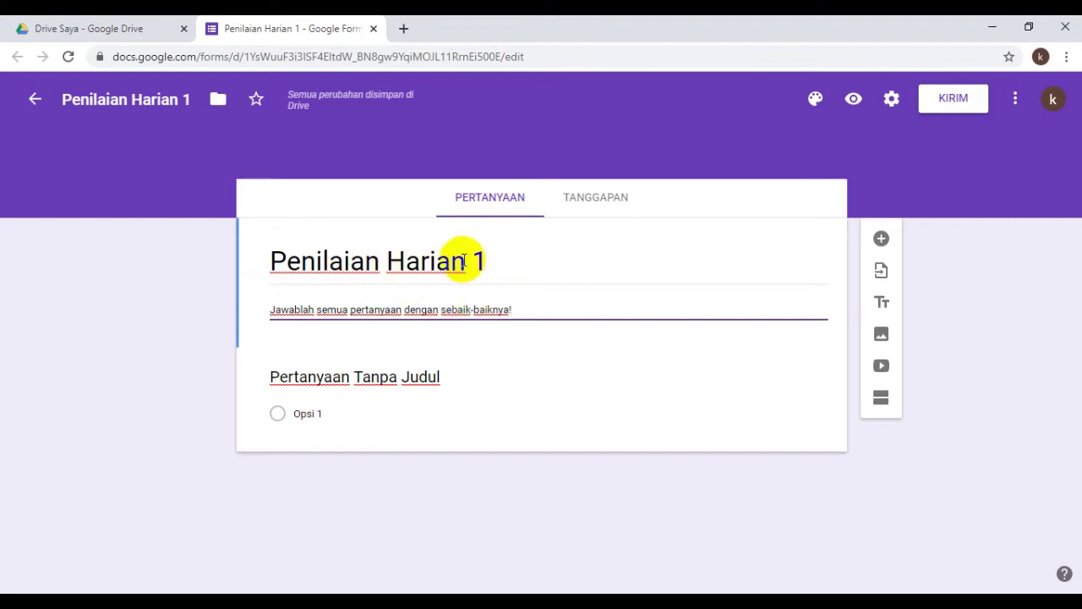
- Title the first question "Nama", with the Jawaban singkat answer type, and make it required
left_click(343, 376)
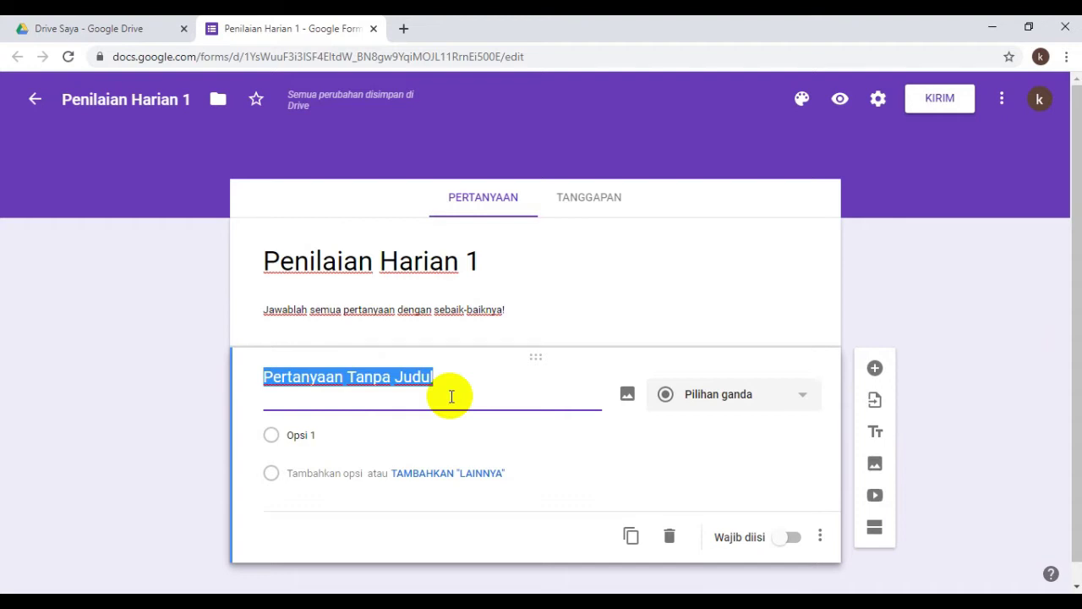
type("Nama")
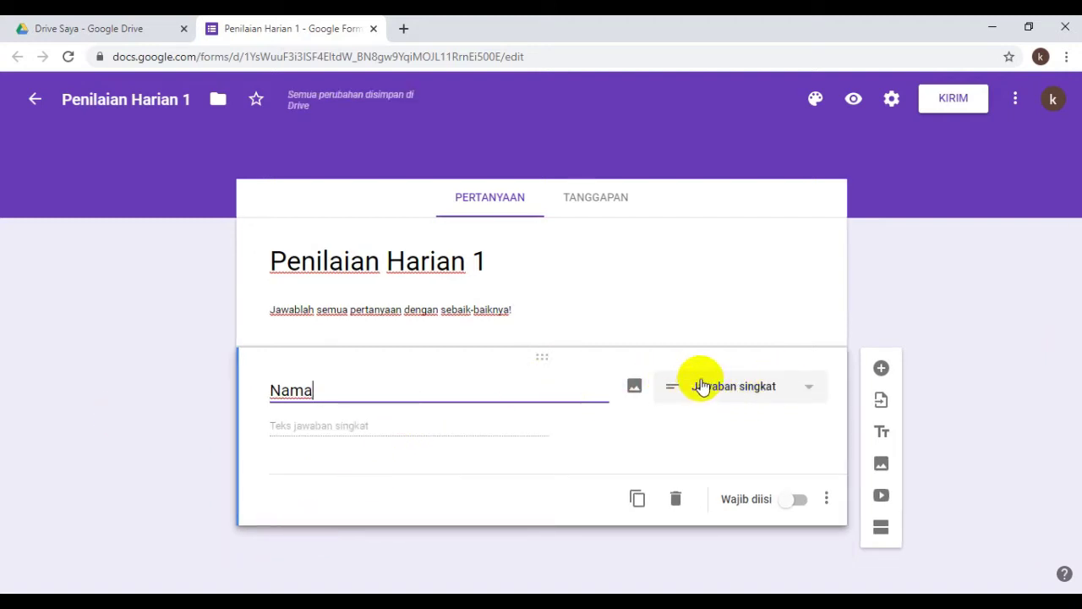
left_click(809, 394)
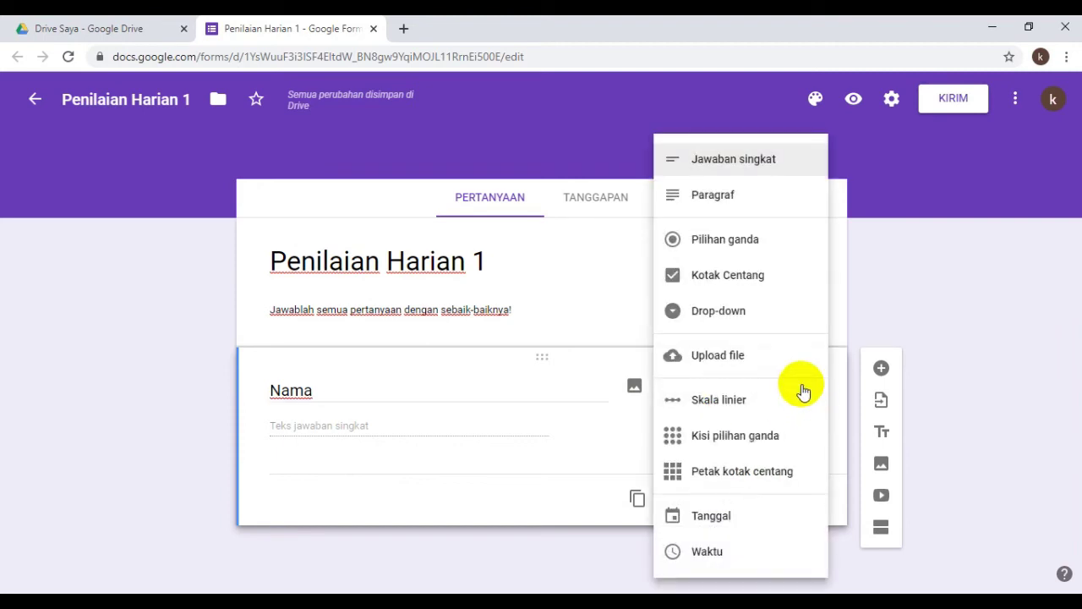
left_click(729, 166)
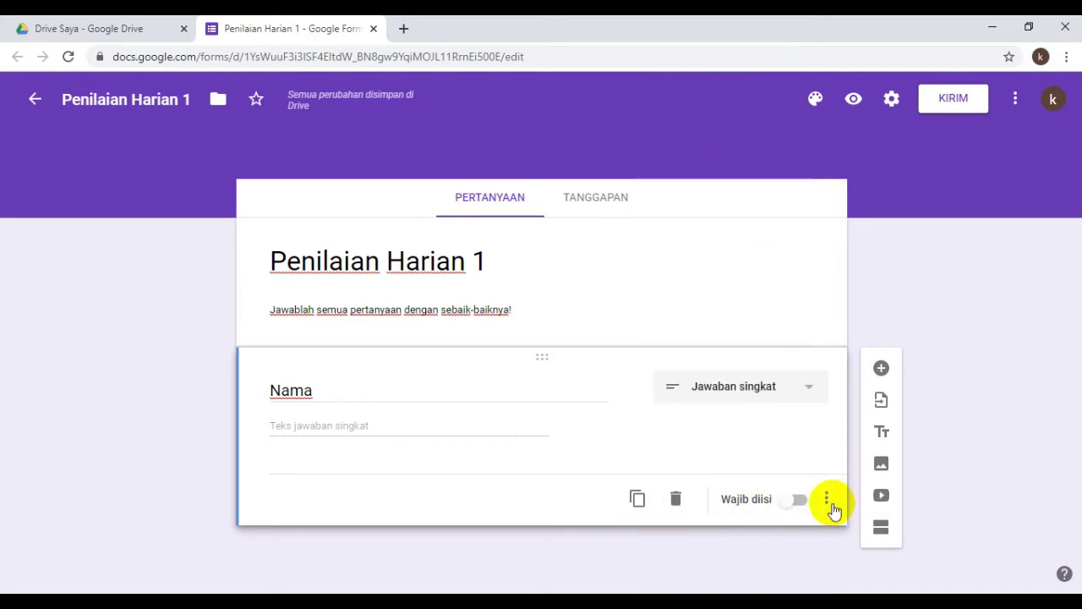
left_click(787, 507)
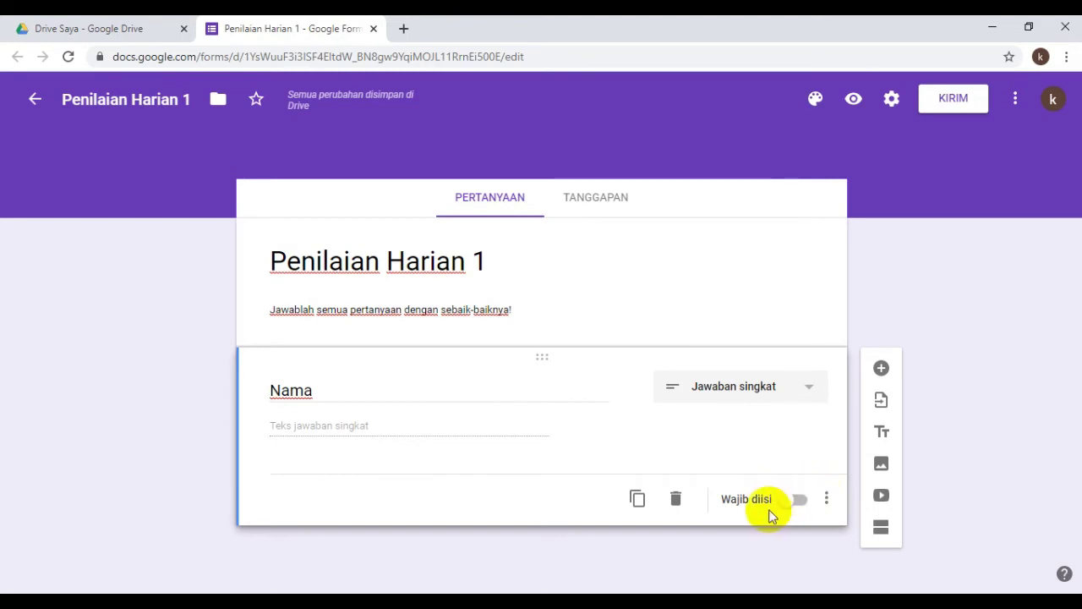
left_click(787, 505)
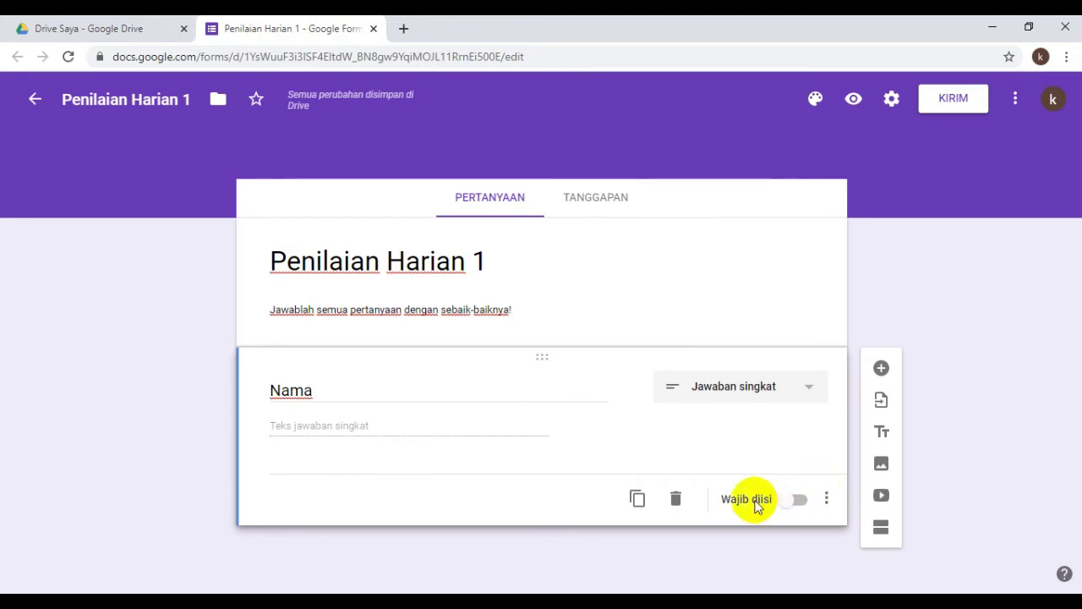
left_click(788, 504)
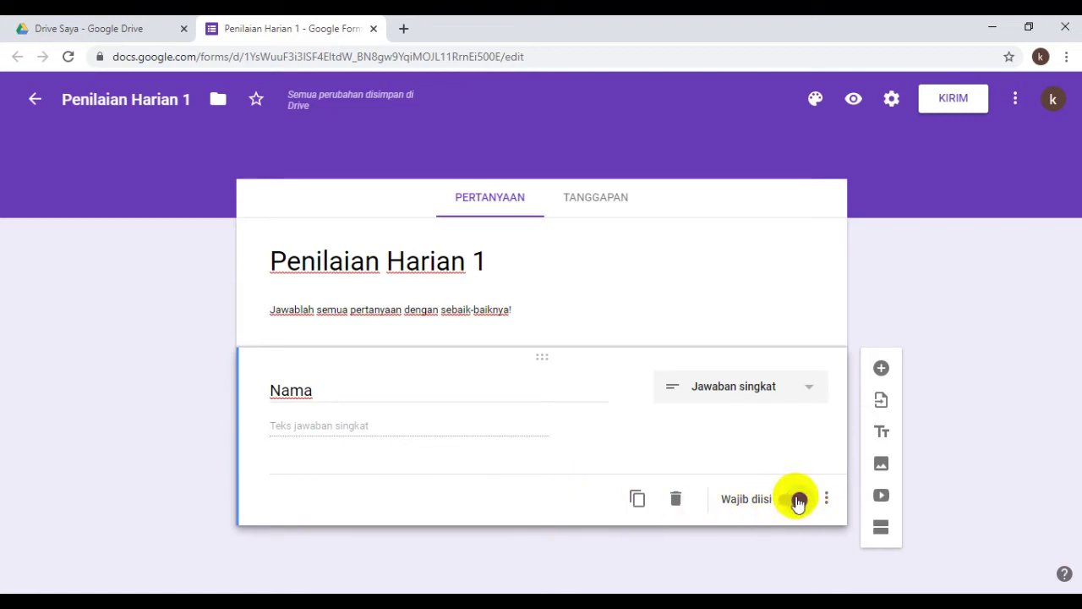
- Add a second question titled "NIS" and make it required
left_click(882, 370)
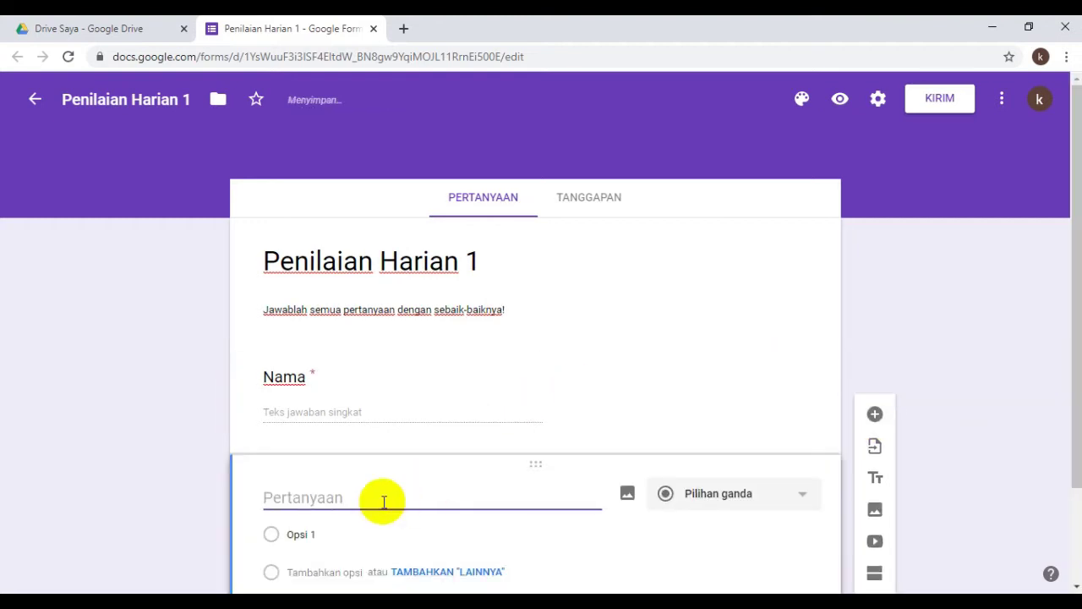
type("NIS")
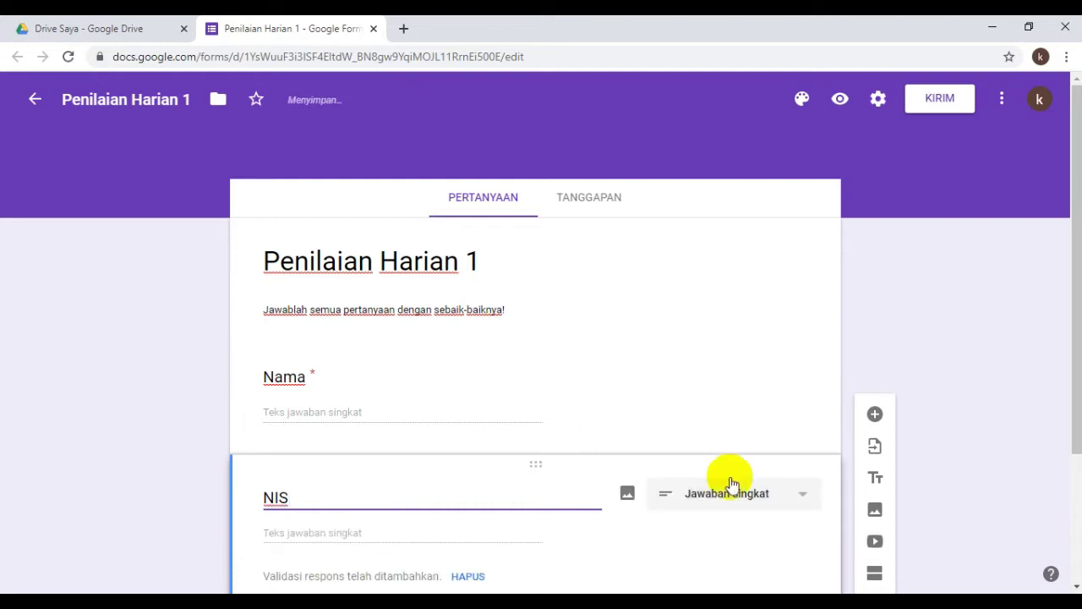
scroll(765, 489, "down", 2)
left_click(789, 520)
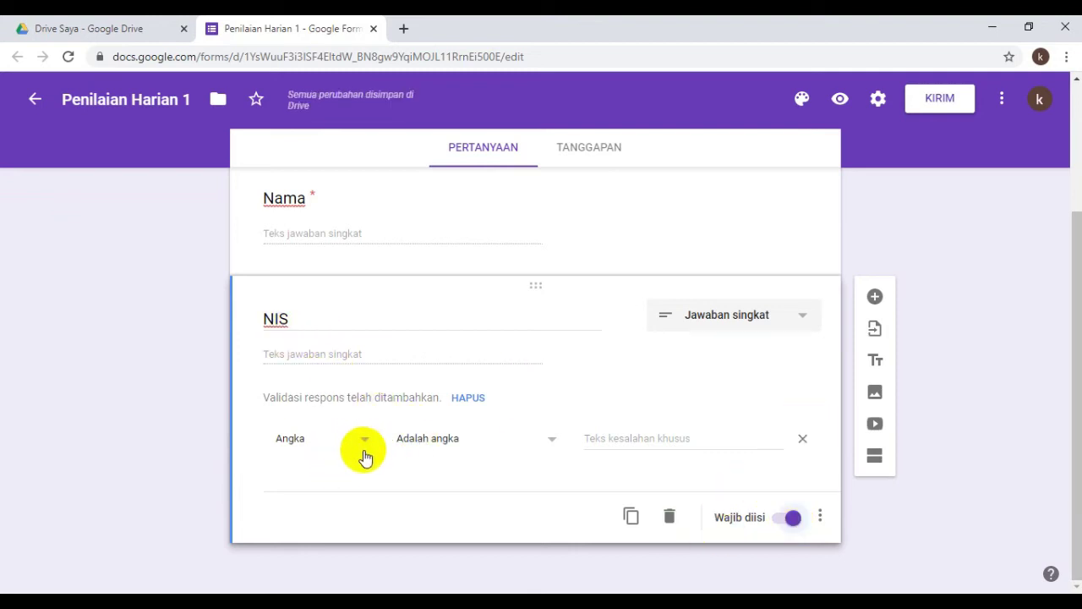
- Add a third question titled "Kelas" and set its answer type to Pilihan ganda
left_click(875, 297)
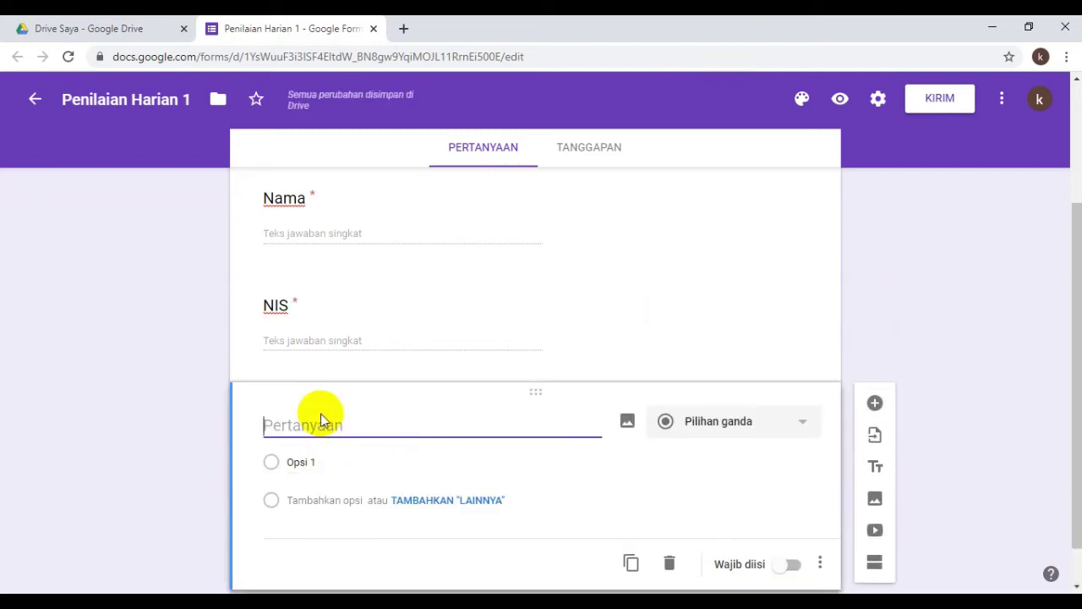
type("k")
key("BackSpace")
type("Kelas")
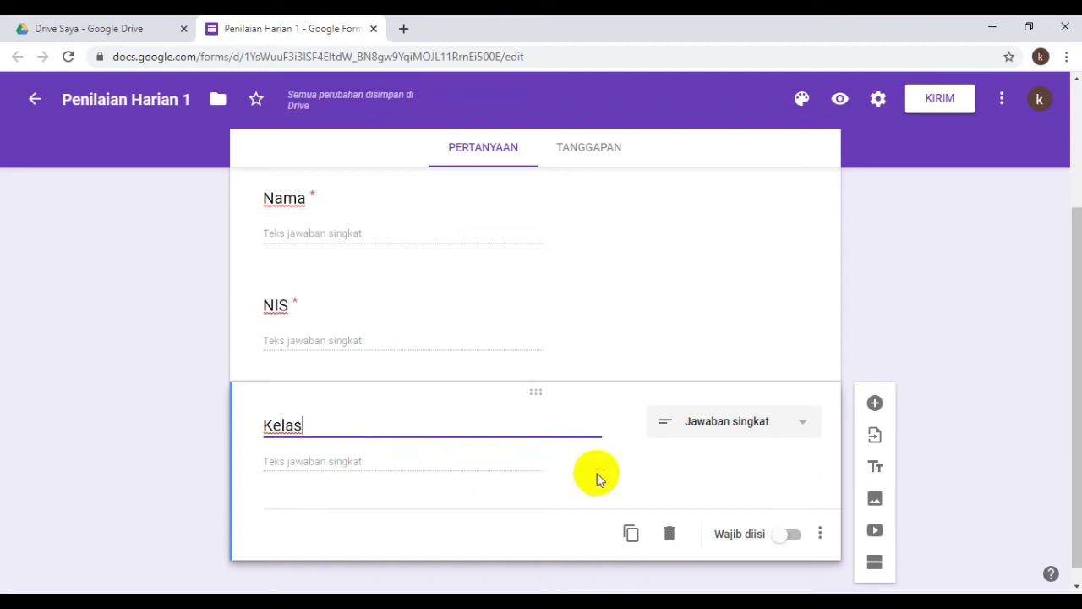
left_click(803, 427)
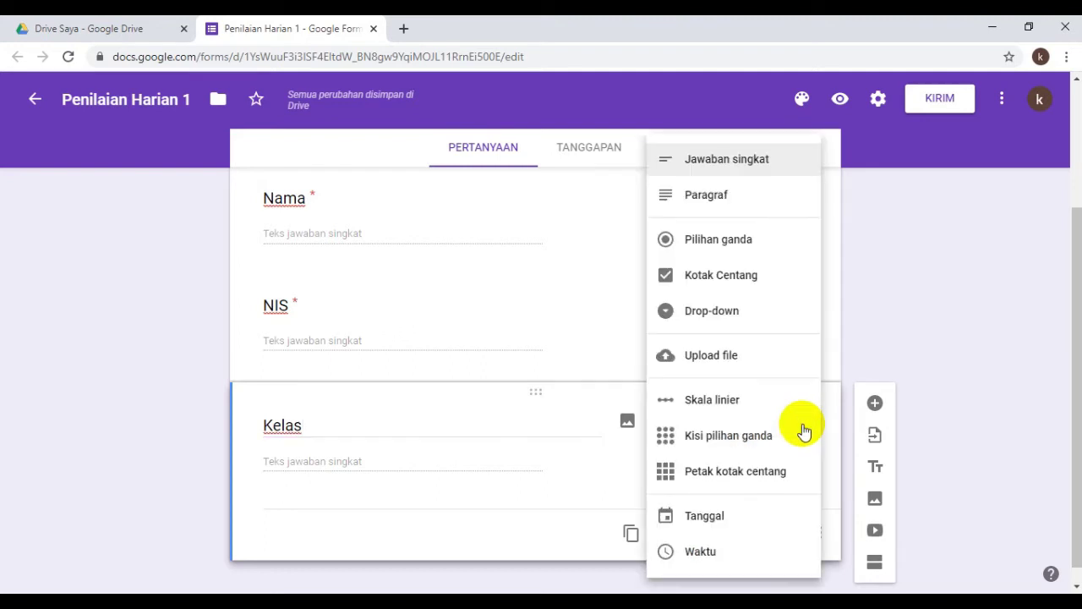
left_click(743, 245)
- Give the Kelas question the answer options "XI-A", "XI-B" and "XI-C"
left_click(294, 461)
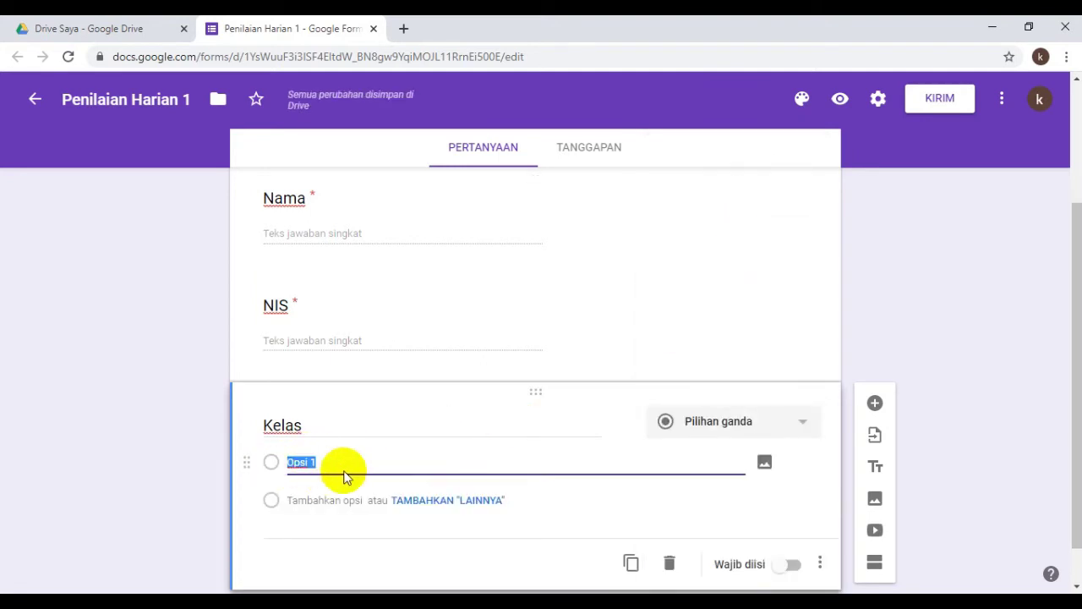
type("xI-A")
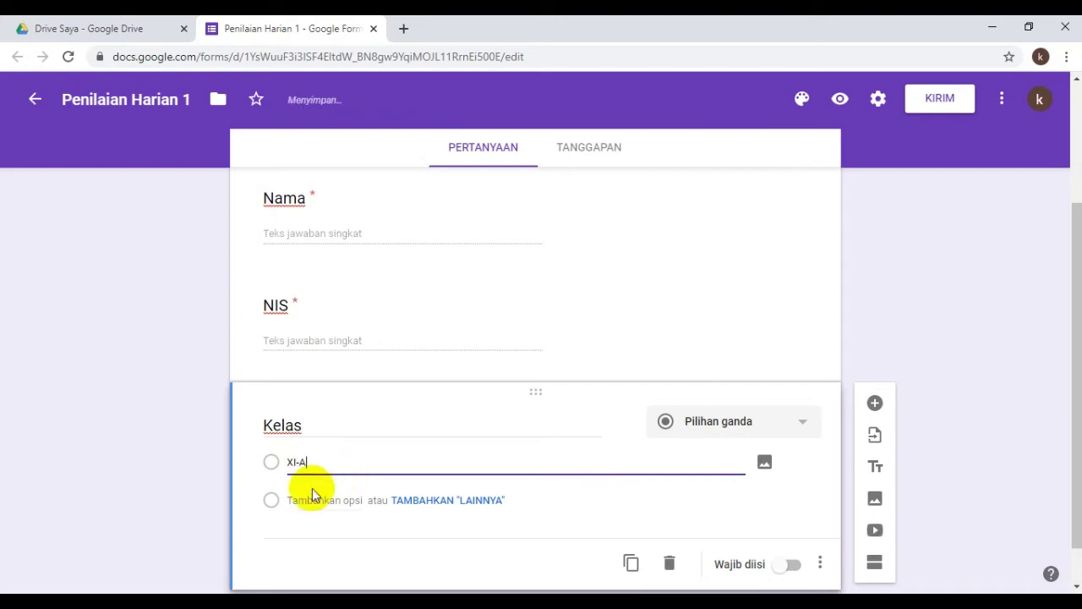
left_click(309, 499)
type("XI-B")
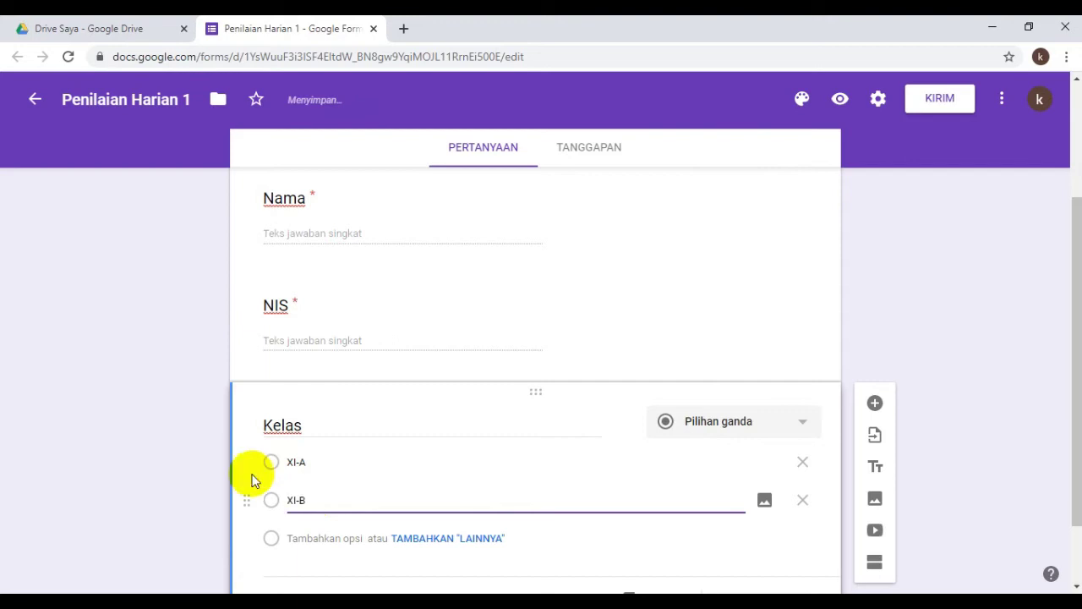
left_click(310, 538)
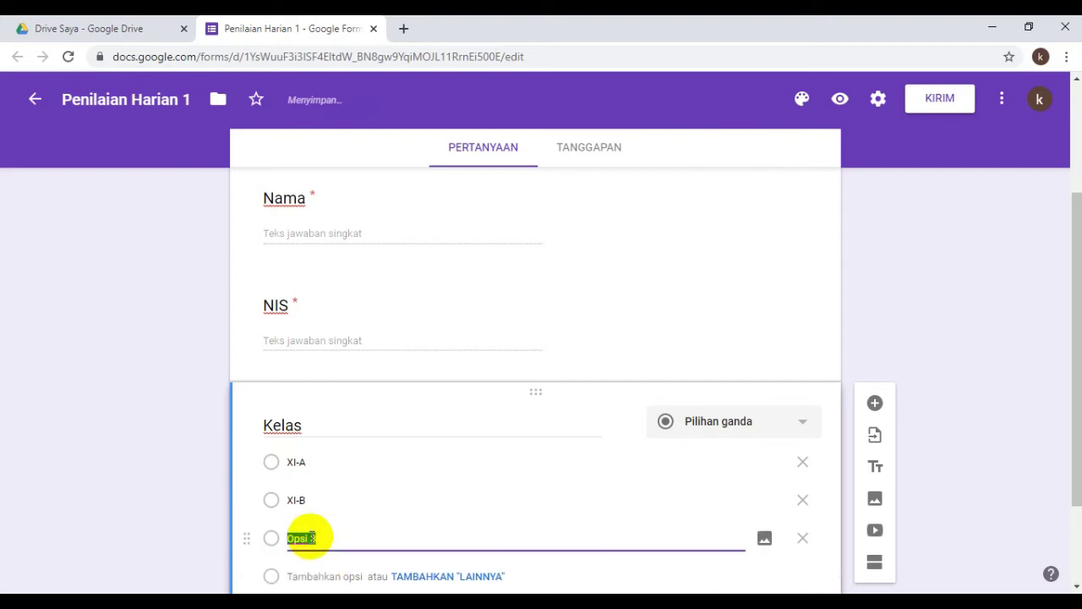
type("XI-C")
- Make the Kelas question required and add a new section after it
scroll(510, 520, "down", 2)
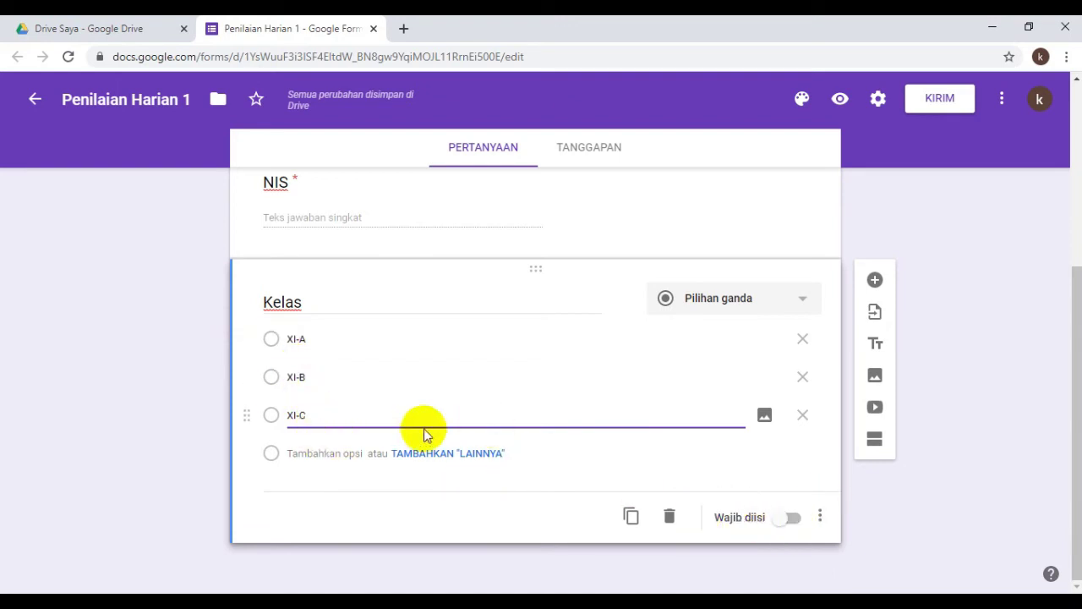
left_click(793, 519)
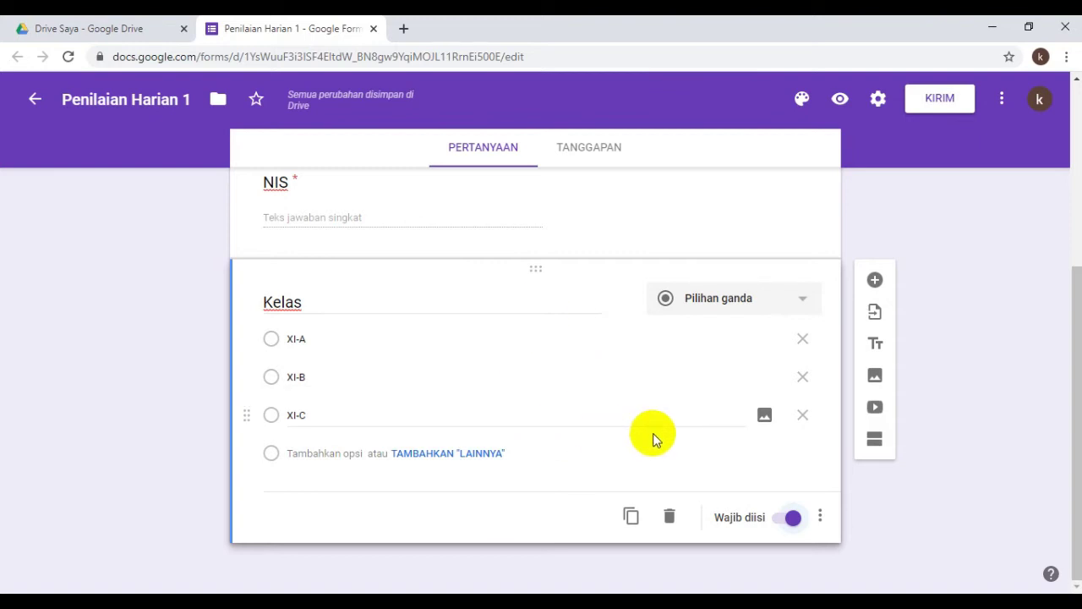
left_click(875, 441)
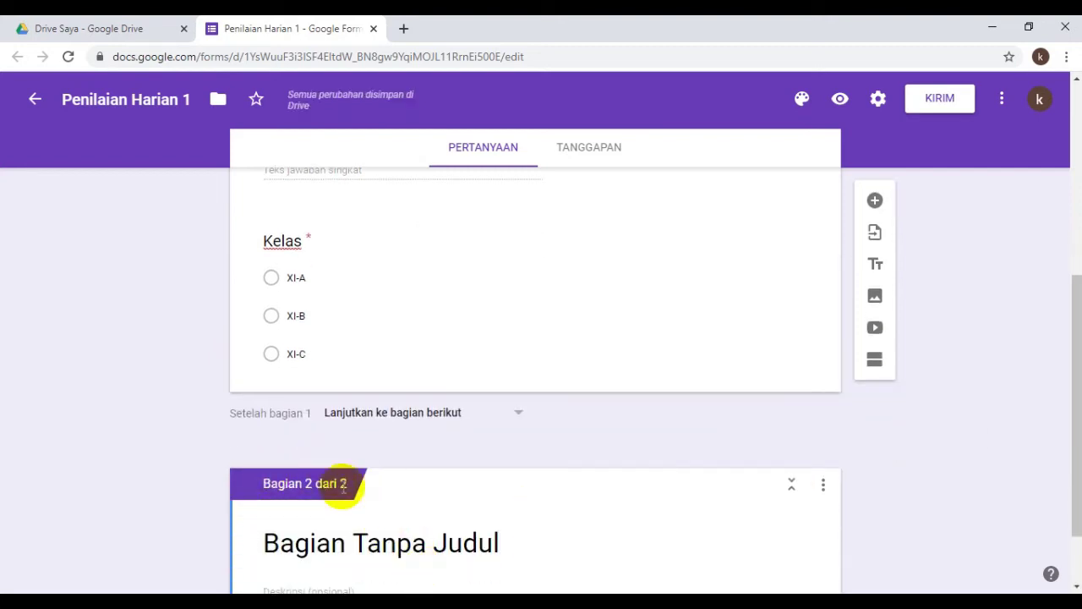
scroll(389, 372, "up", 5)
triple_click(346, 294)
right_click(382, 314)
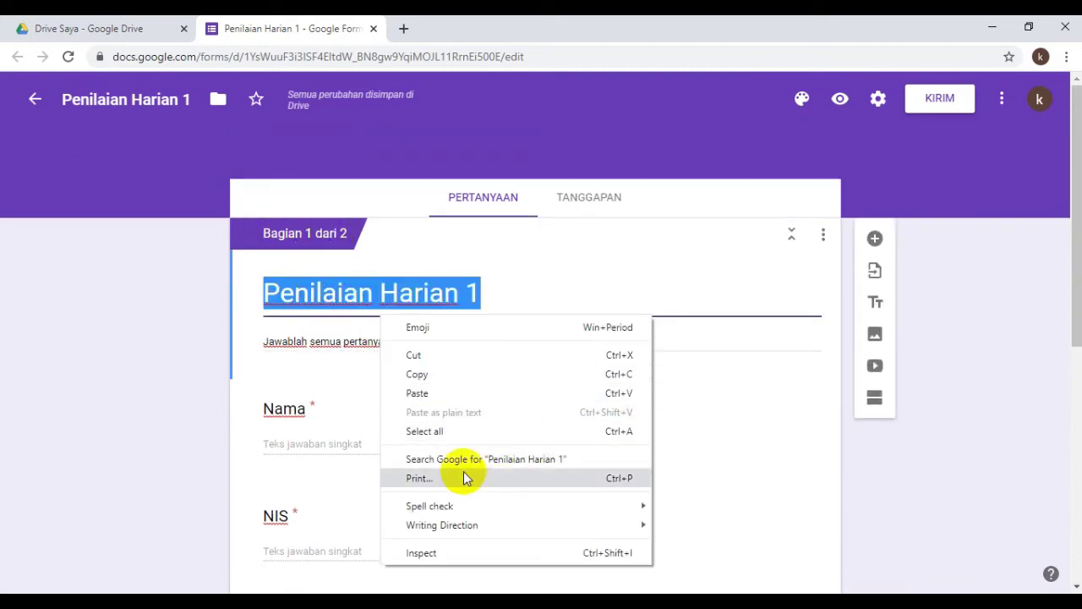
left_click(706, 431)
scroll(766, 459, "down", 6)
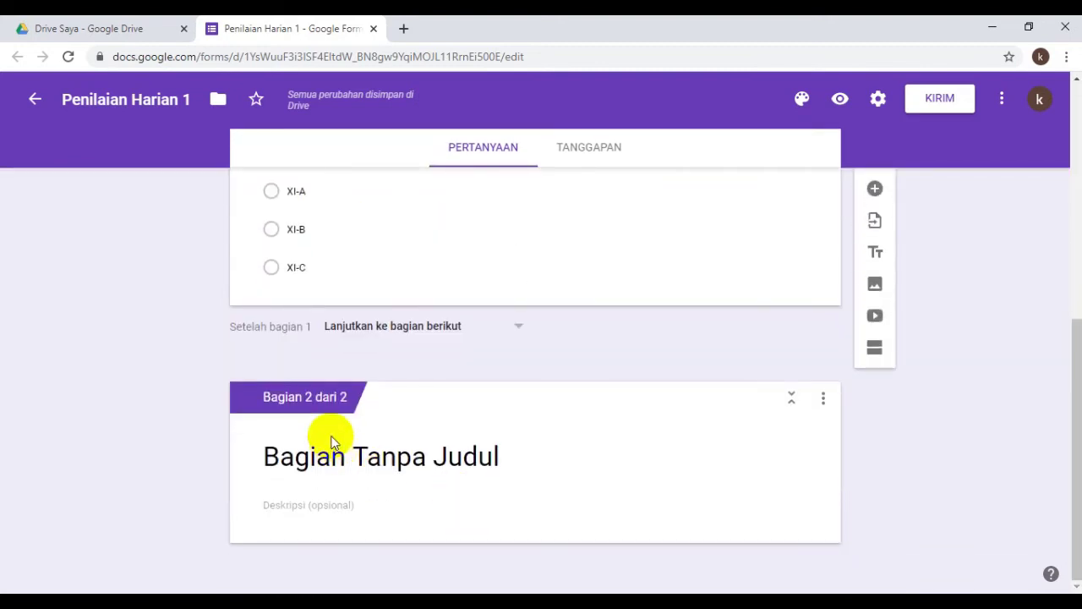
- Title the second section "Jawablah Pertanyaan berikut!"
left_click(317, 457)
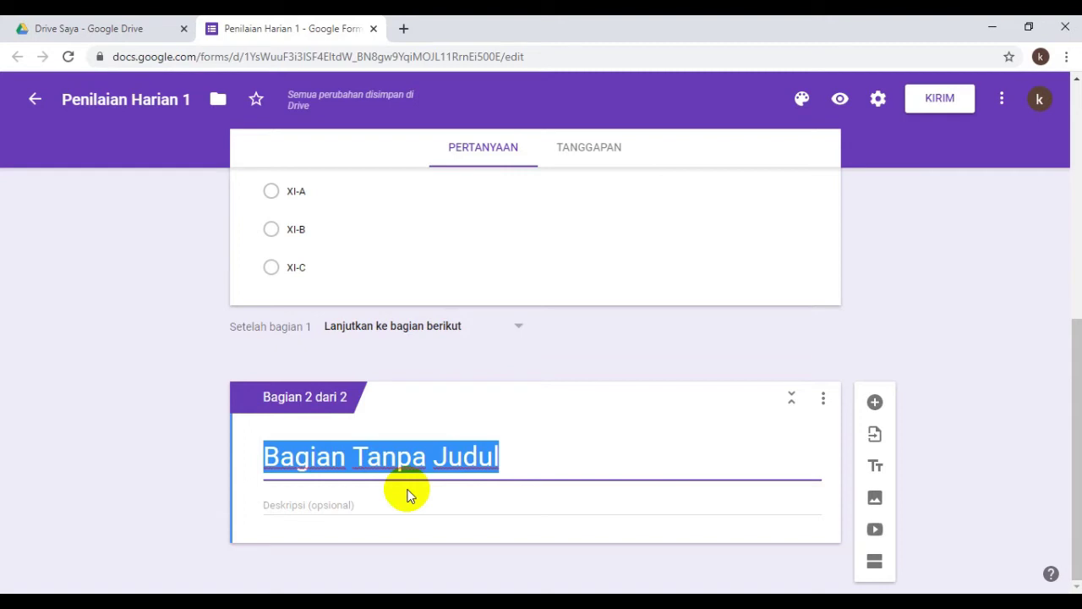
type("JA")
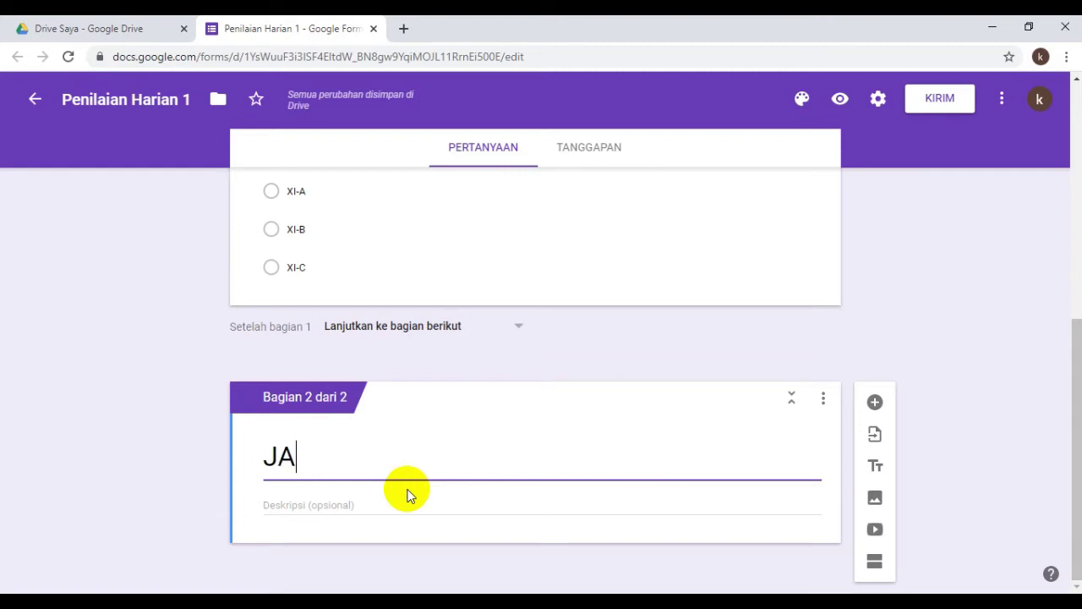
type("wablah")
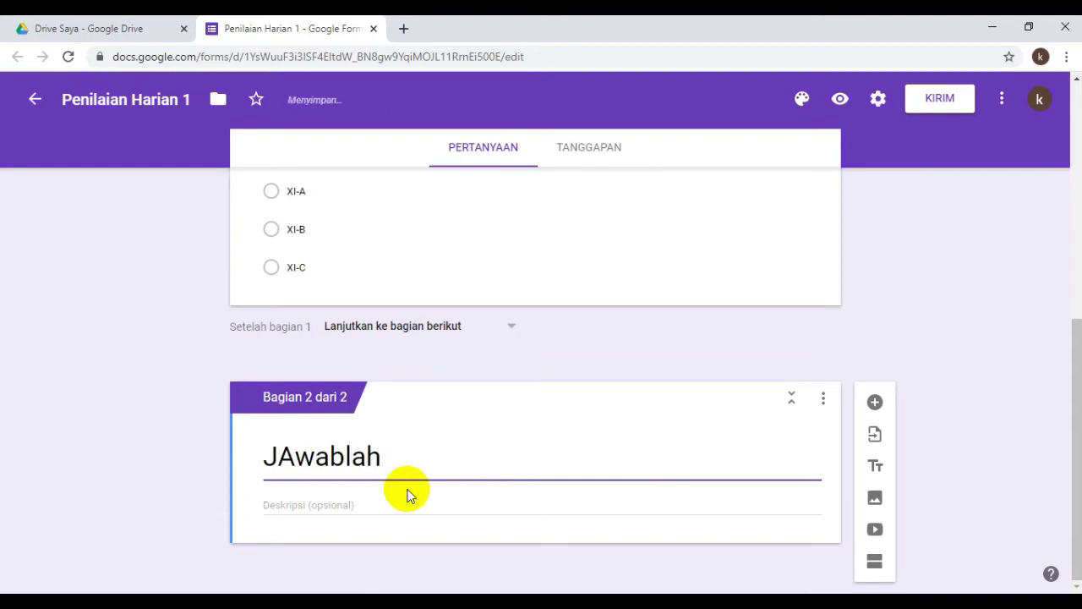
key("Home")
key("Right")
key("BackSpace")
type("a")
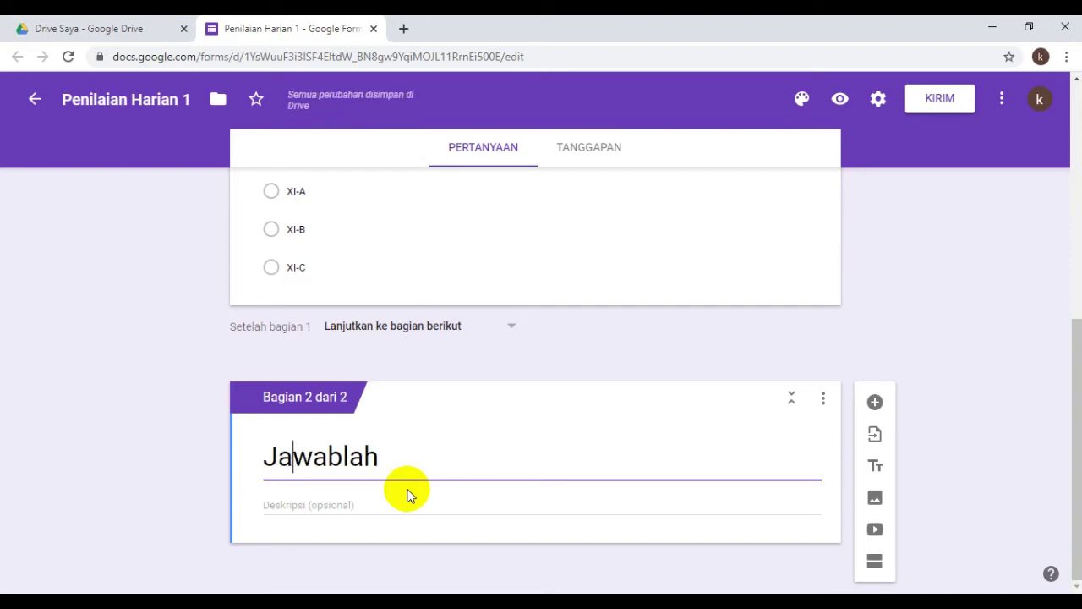
left_click(566, 460)
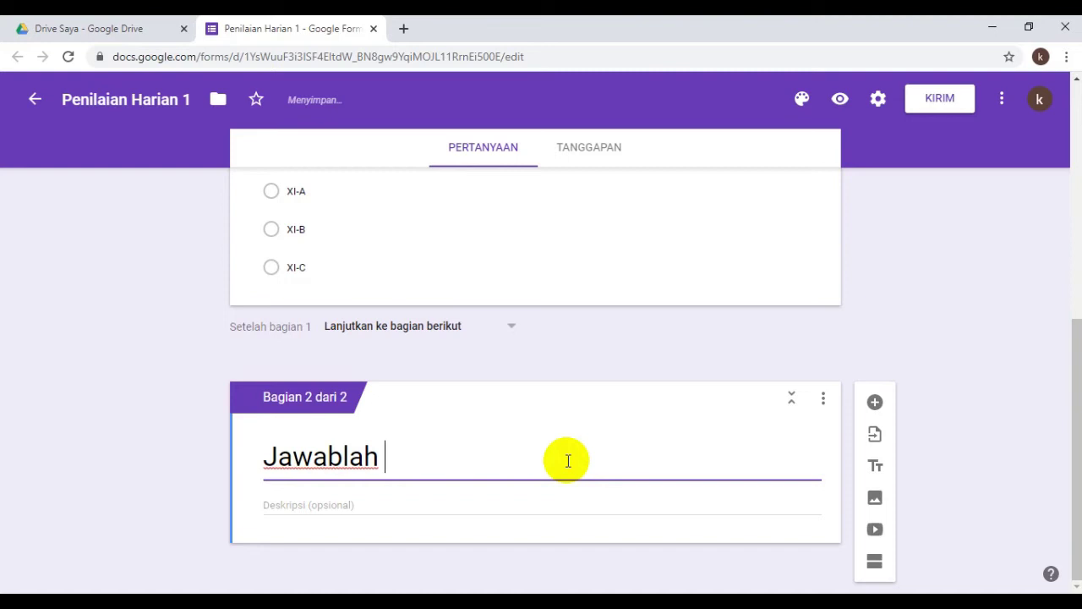
type("Pertanyaan berikut den")
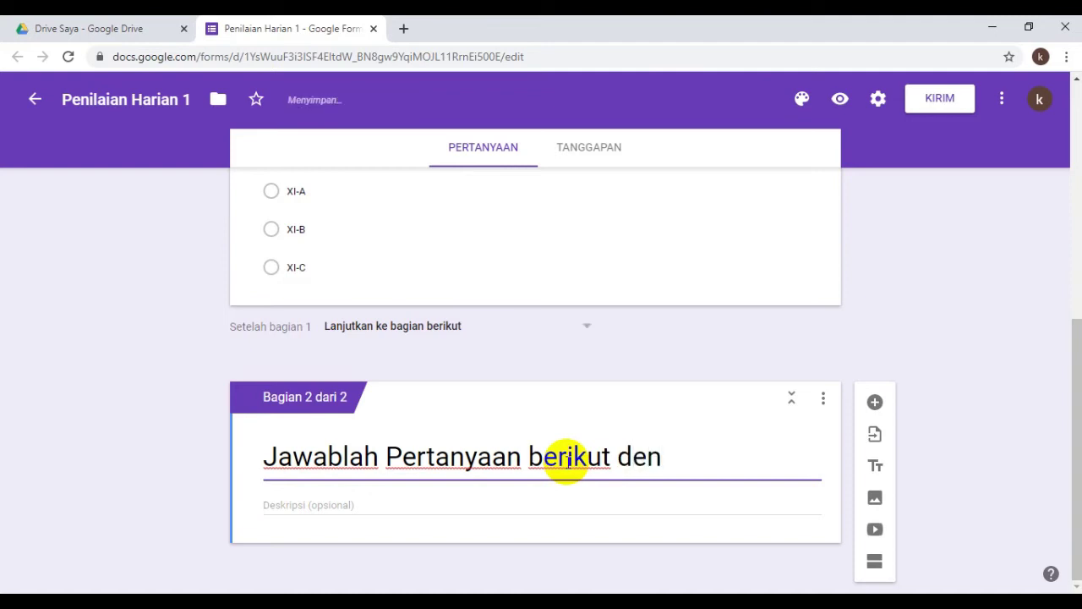
key("BackSpace")
key("BackSpace")
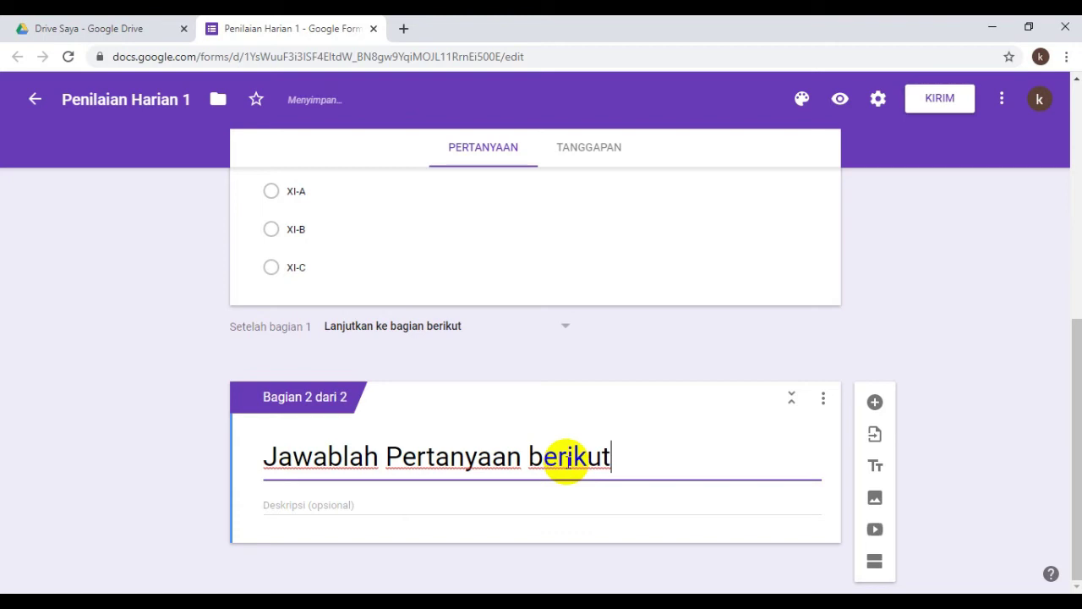
- Enter the second section's description "Pilihlah salah satu jawaban yang paling benar!" and add a blank question below it
left_click(299, 506)
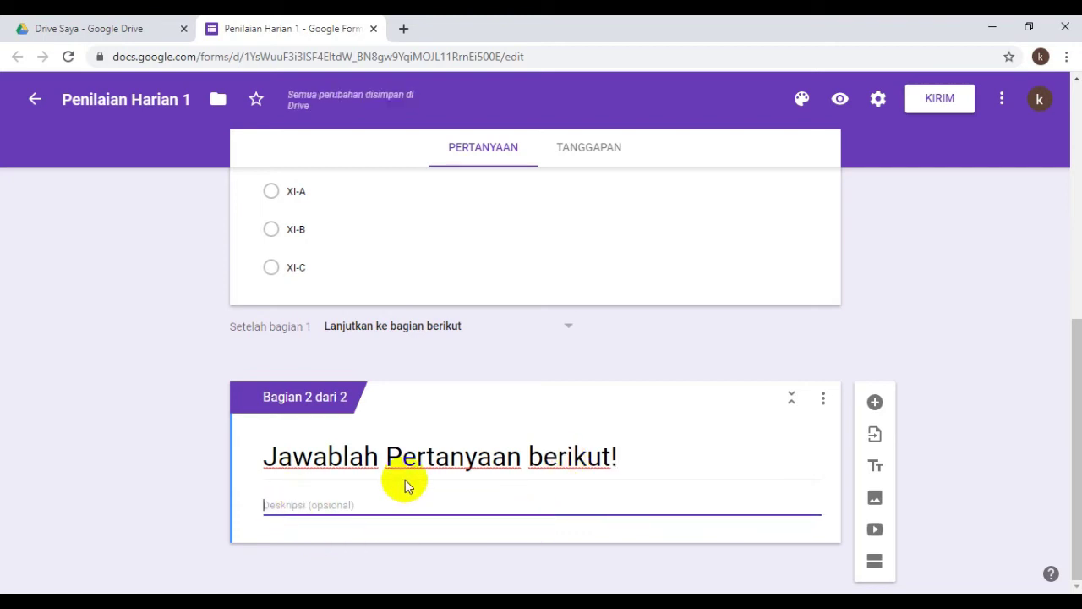
type("Pil")
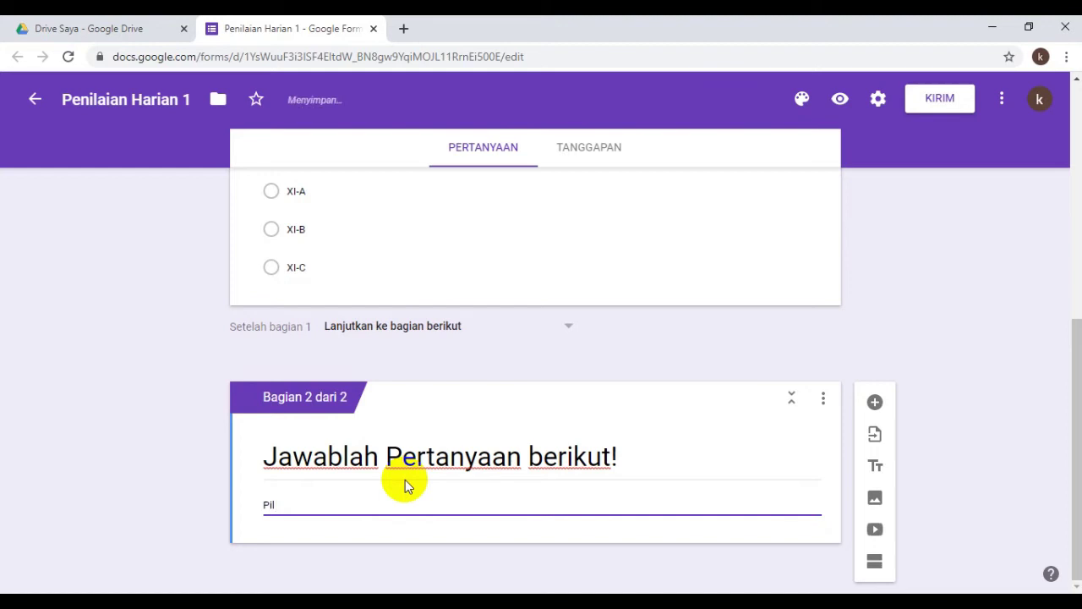
type("ihlah salah saatu")
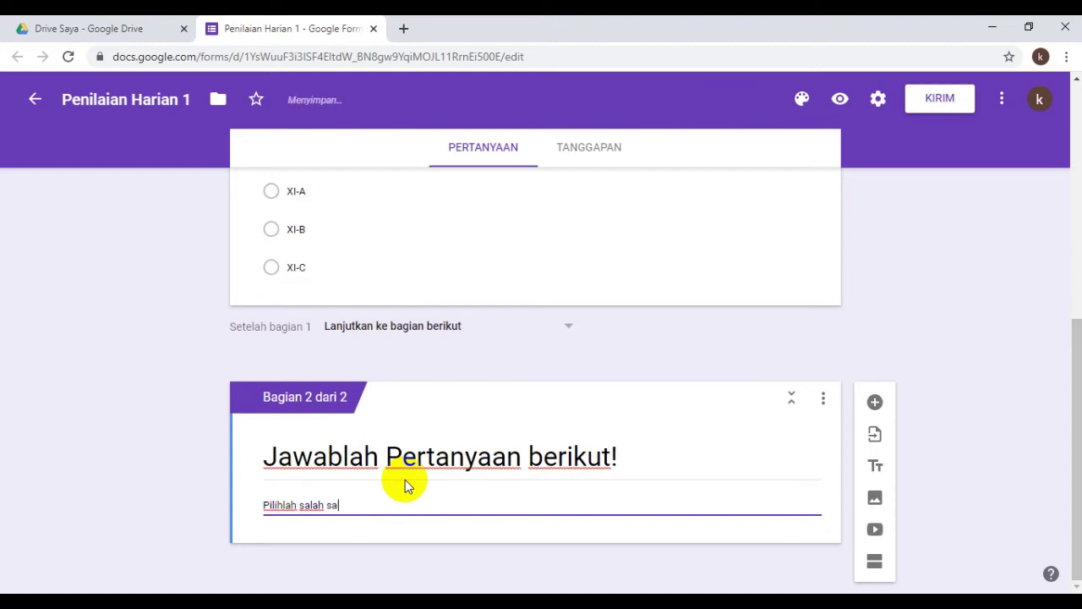
key("BackSpace")
key("BackSpace")
key("BackSpace")
type("tu ")
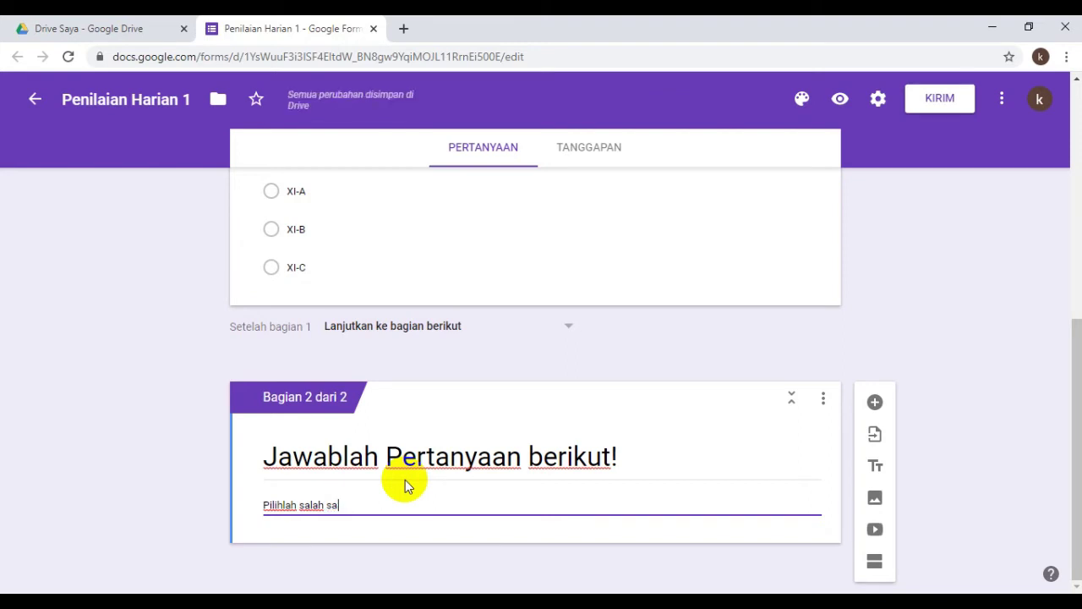
type("jawaban ")
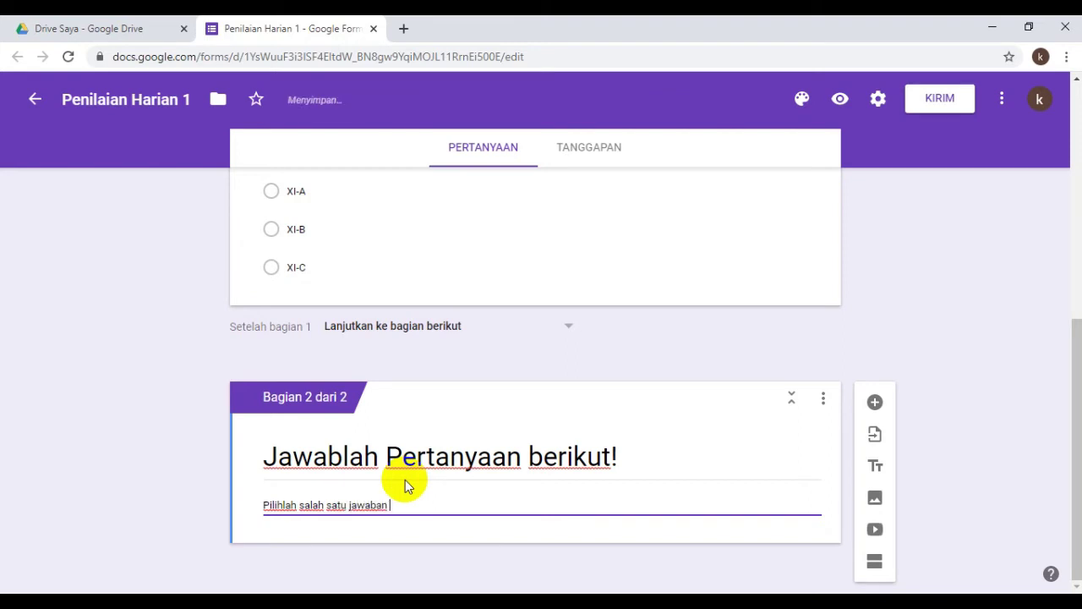
type("yang paling benar")
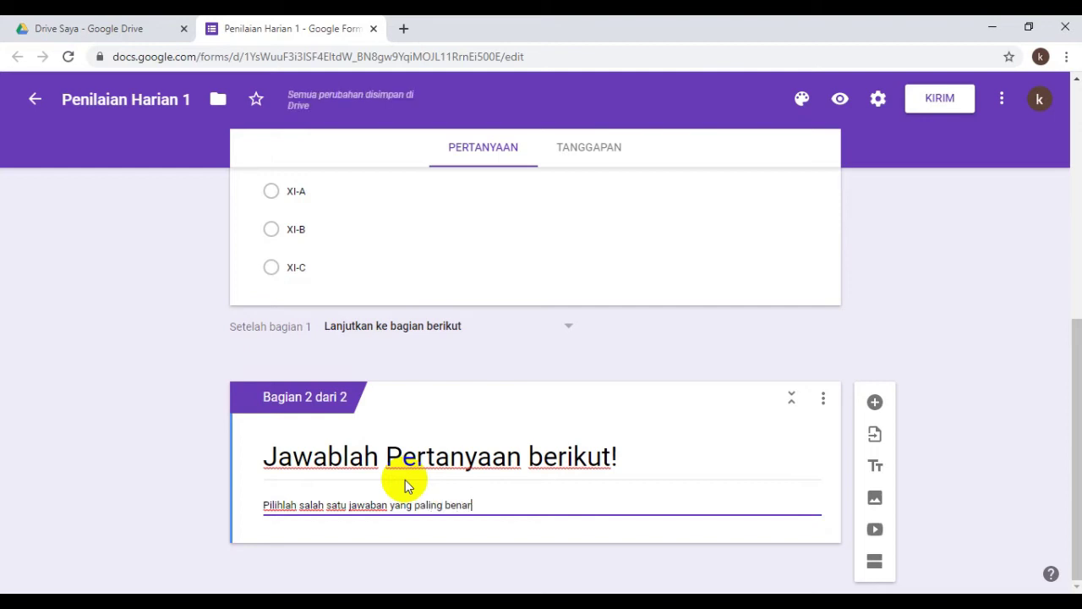
type("!")
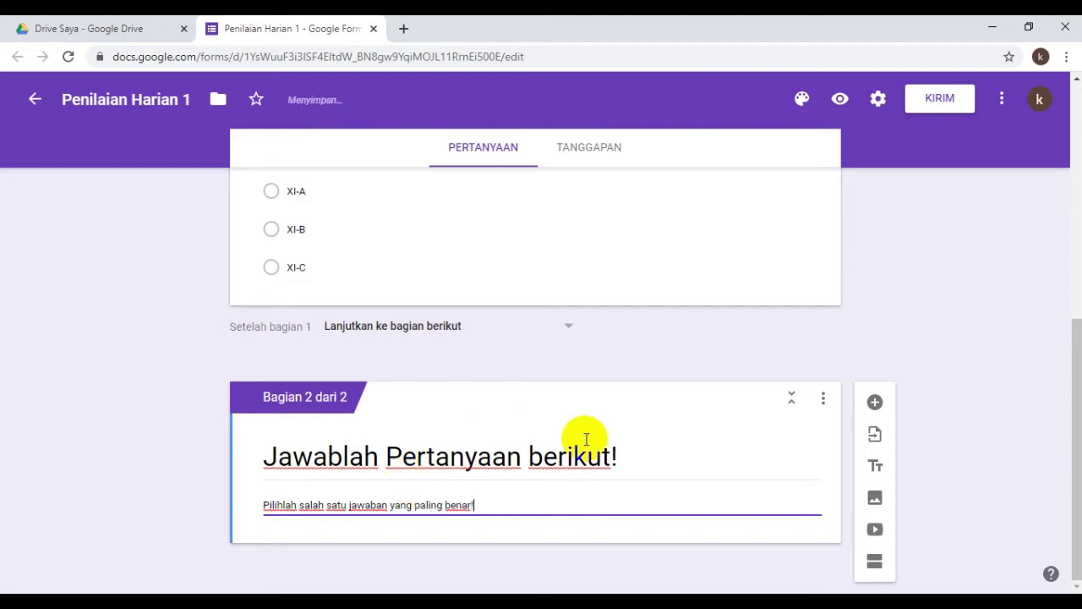
left_click(874, 404)
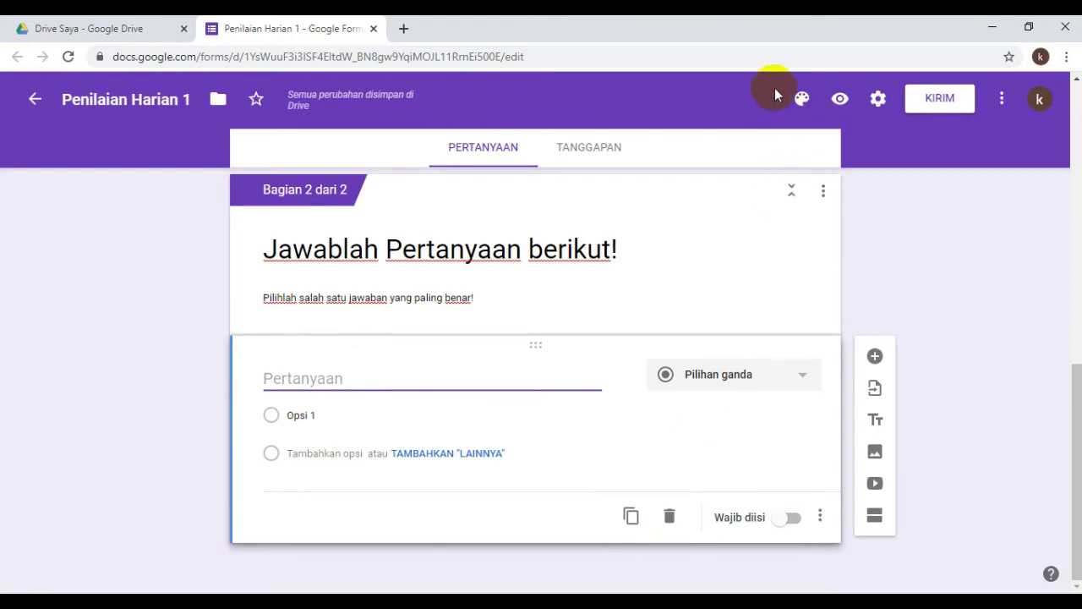
- Turn the form into a quiz by enabling "Jadikan ini sebagai kuis" in the form settings and save them
left_click(787, 113)
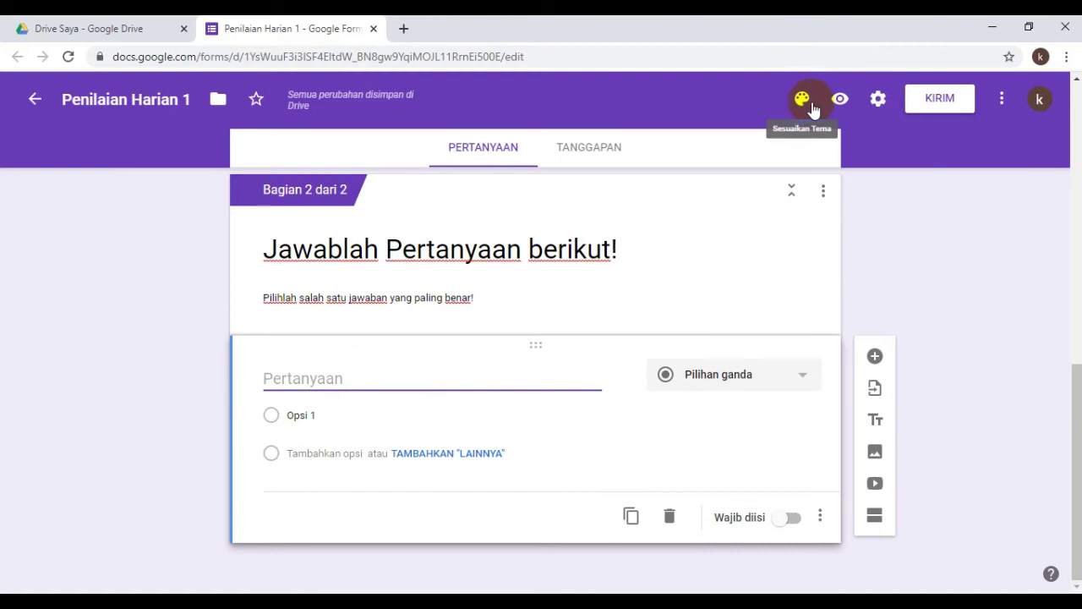
left_click(875, 102)
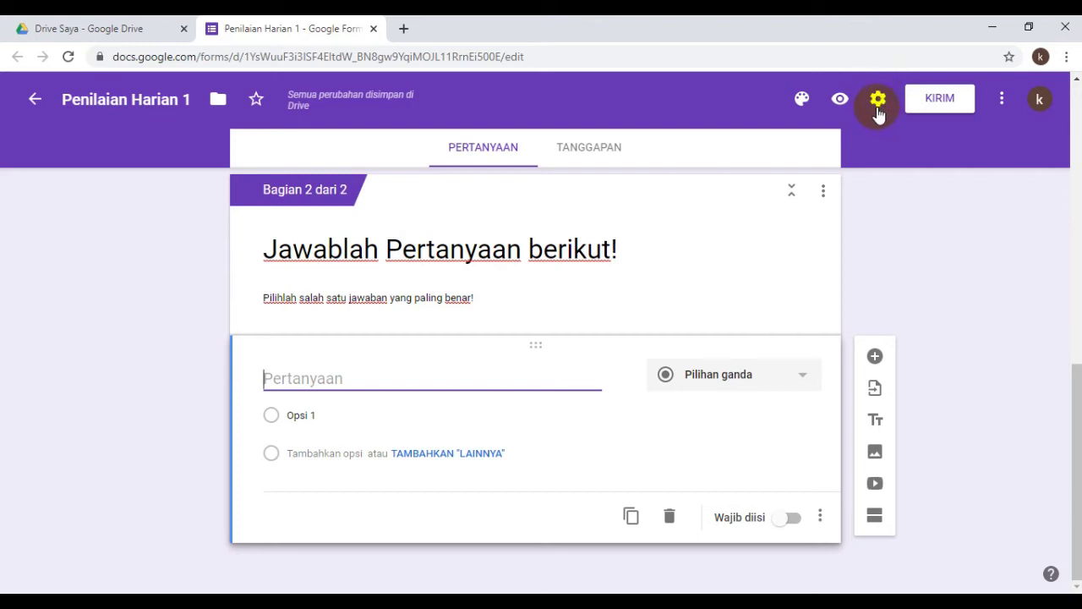
left_click(876, 106)
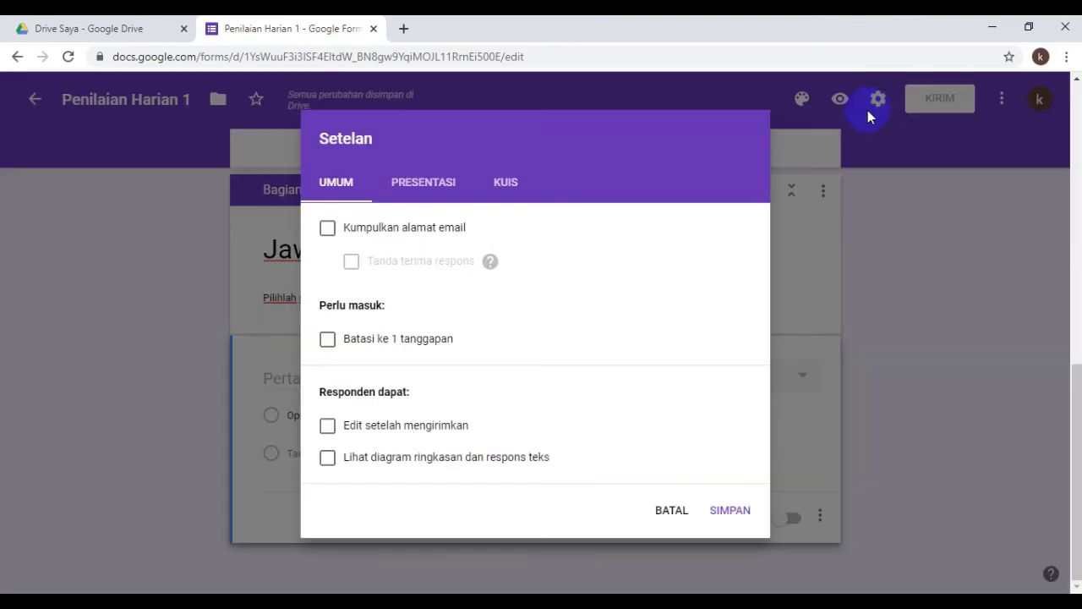
left_click(509, 188)
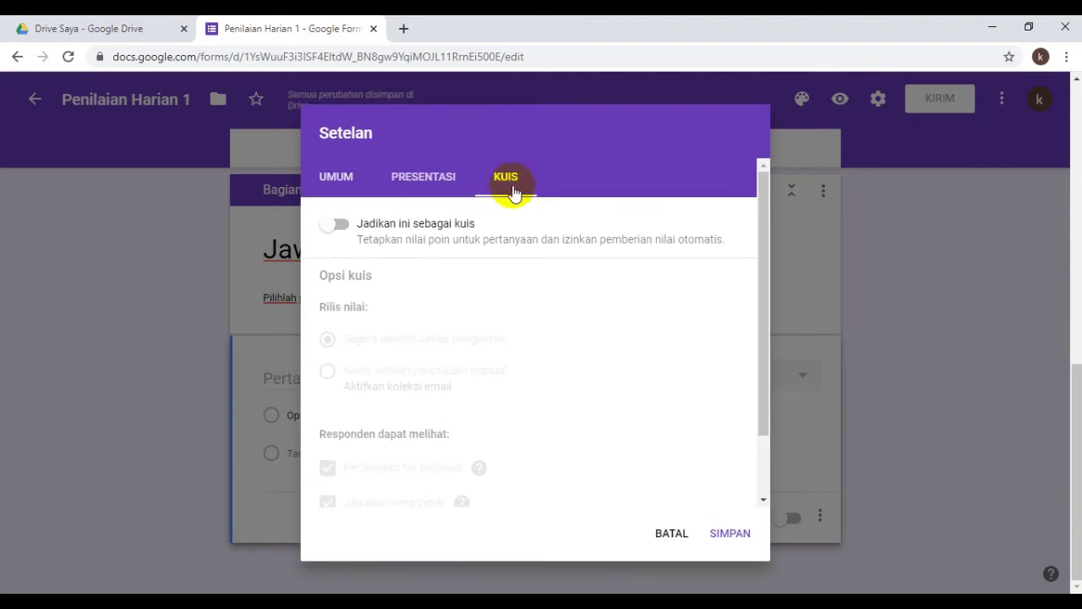
left_click(359, 227)
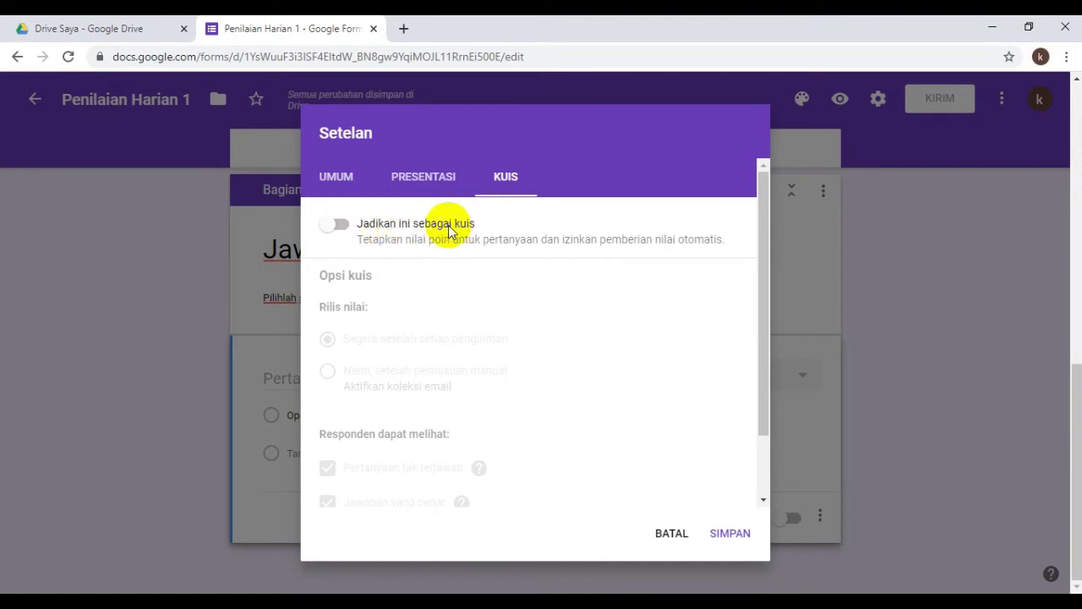
left_click(341, 230)
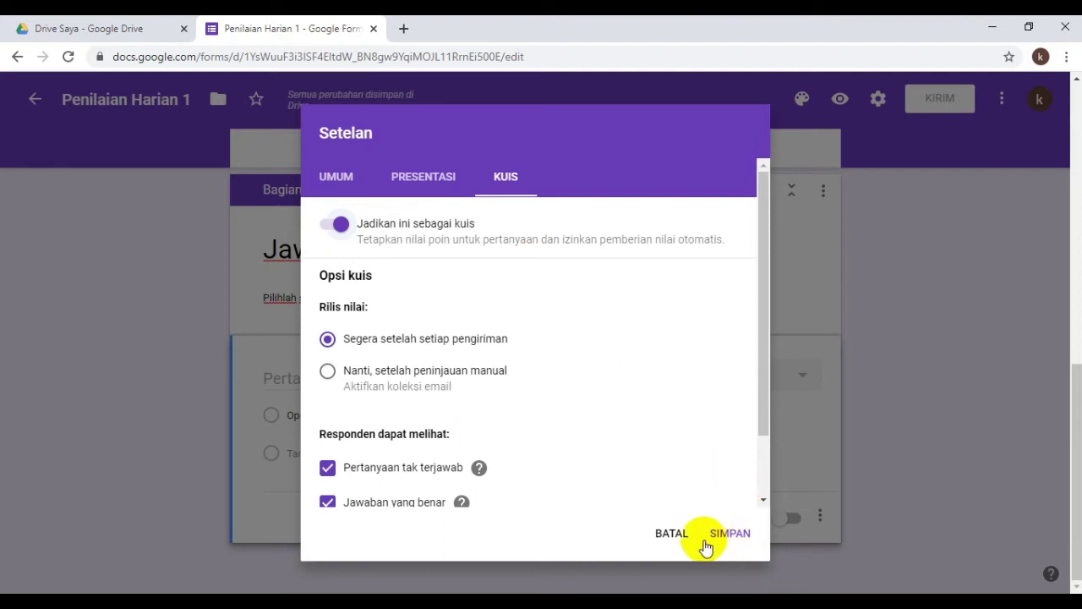
left_click(731, 536)
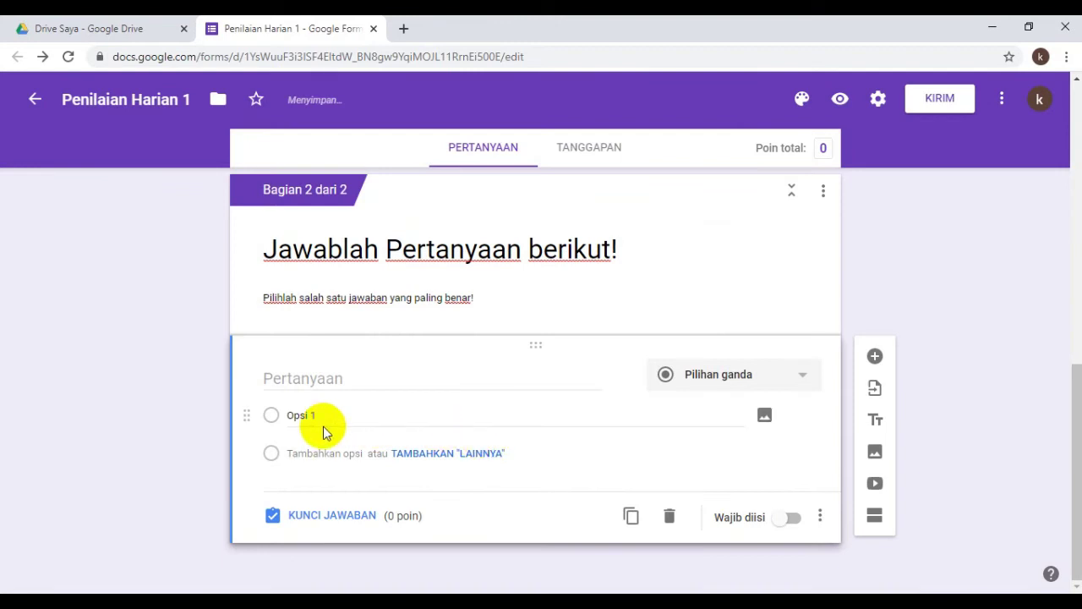
- Switch to the Word document, remove the numbering from question 1's text above the table, and copy that text
left_click(290, 377)
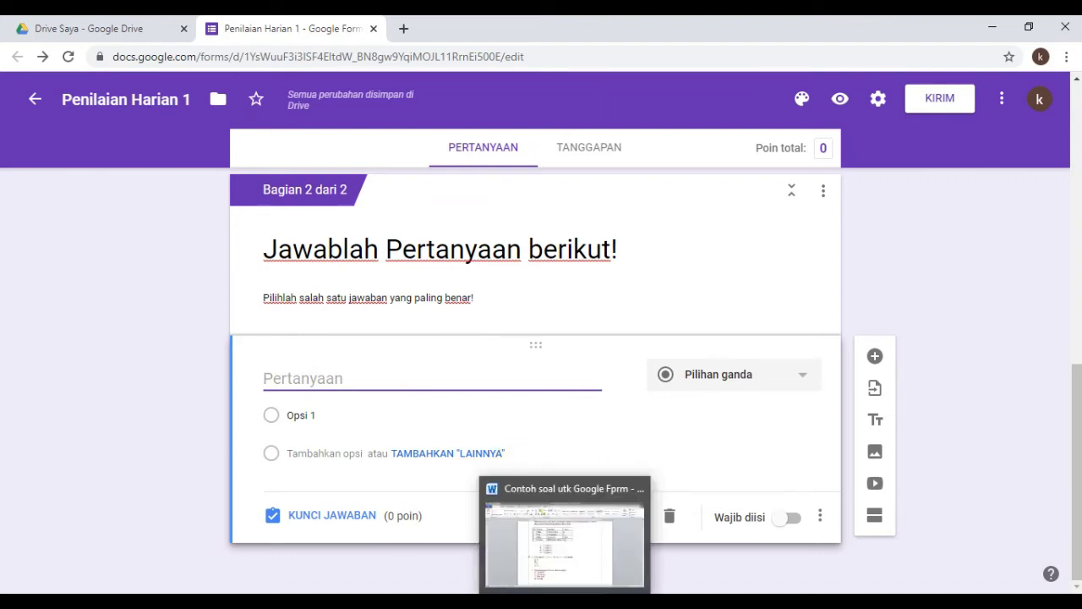
left_click(564, 602)
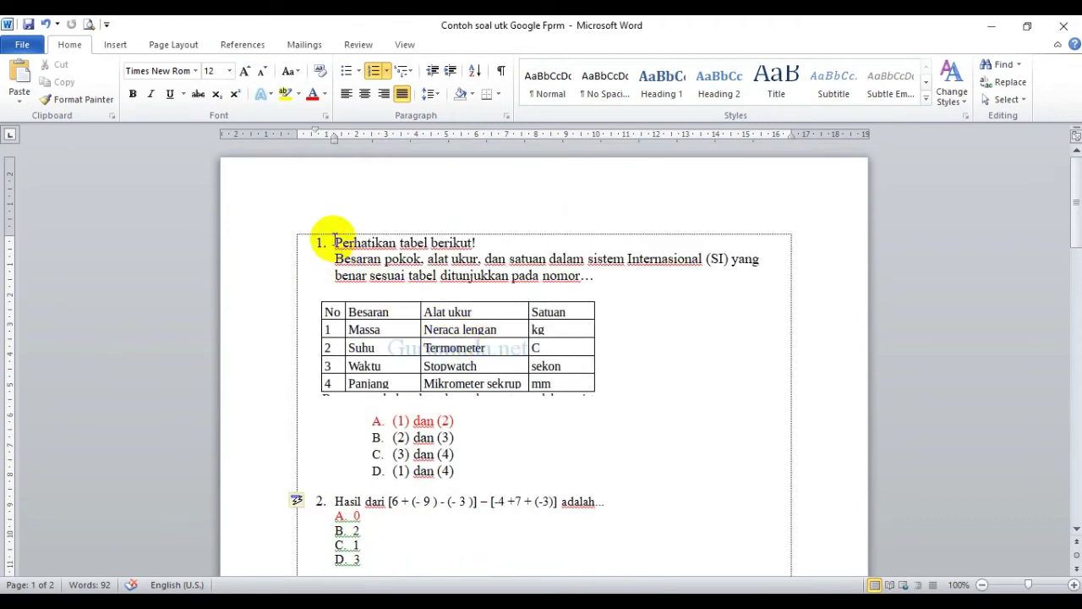
left_click_drag(334, 242, 592, 278)
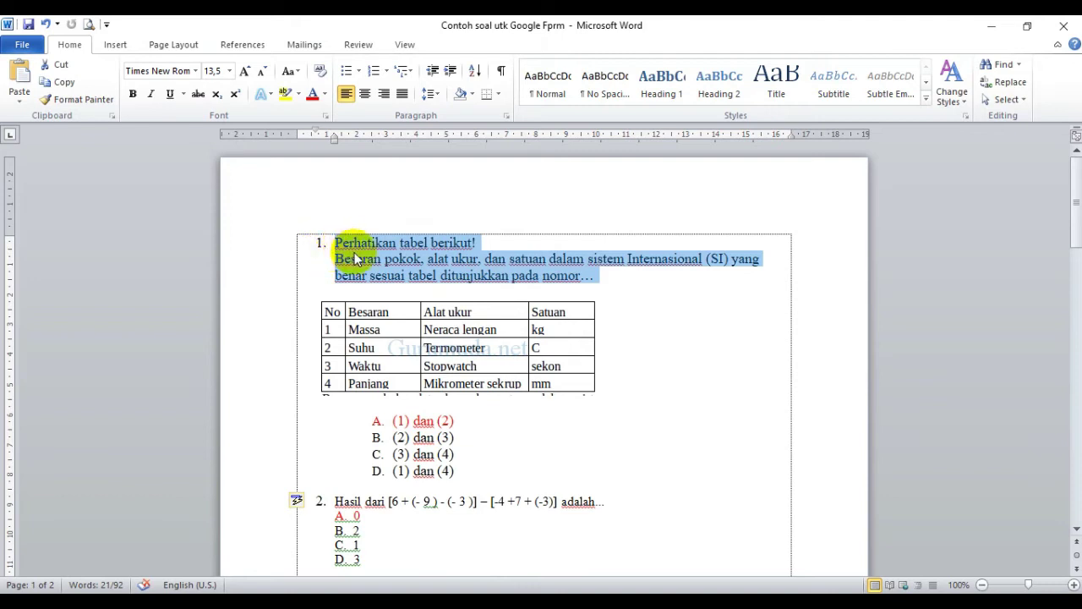
left_click(374, 74)
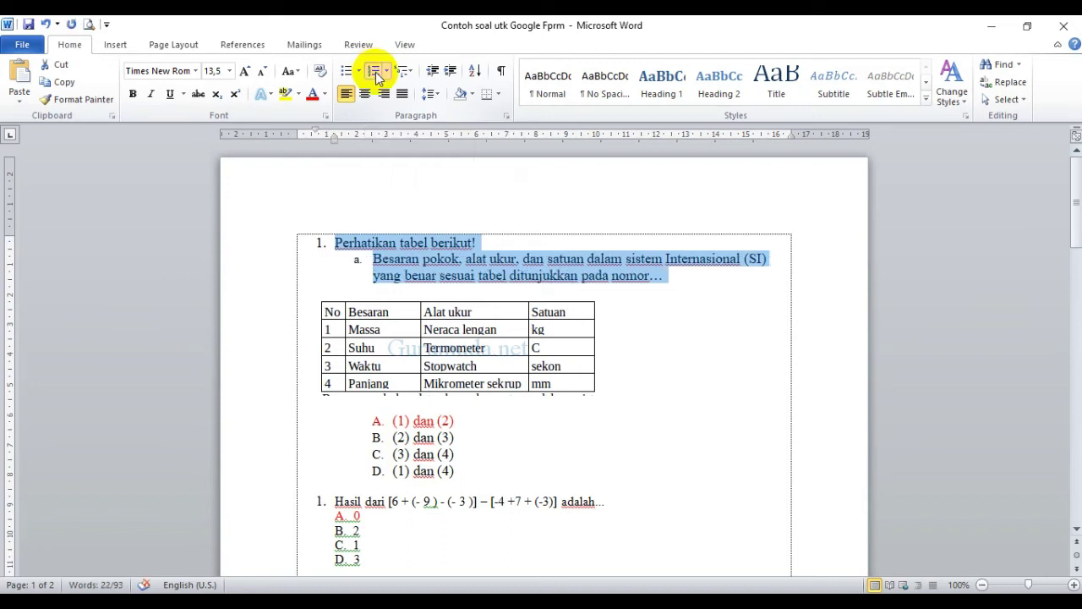
left_click(375, 73)
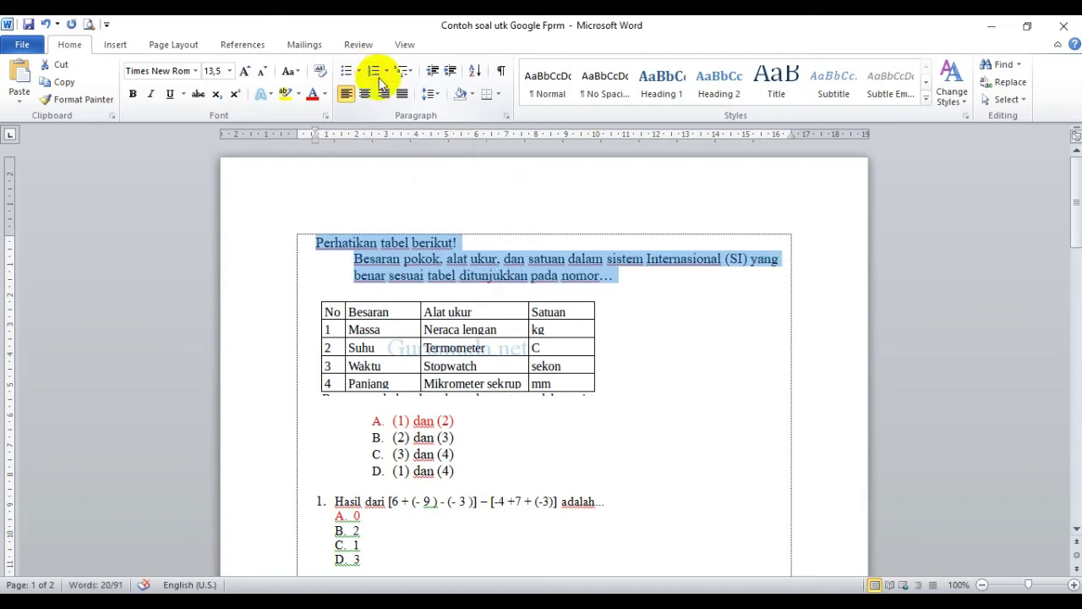
right_click(416, 268)
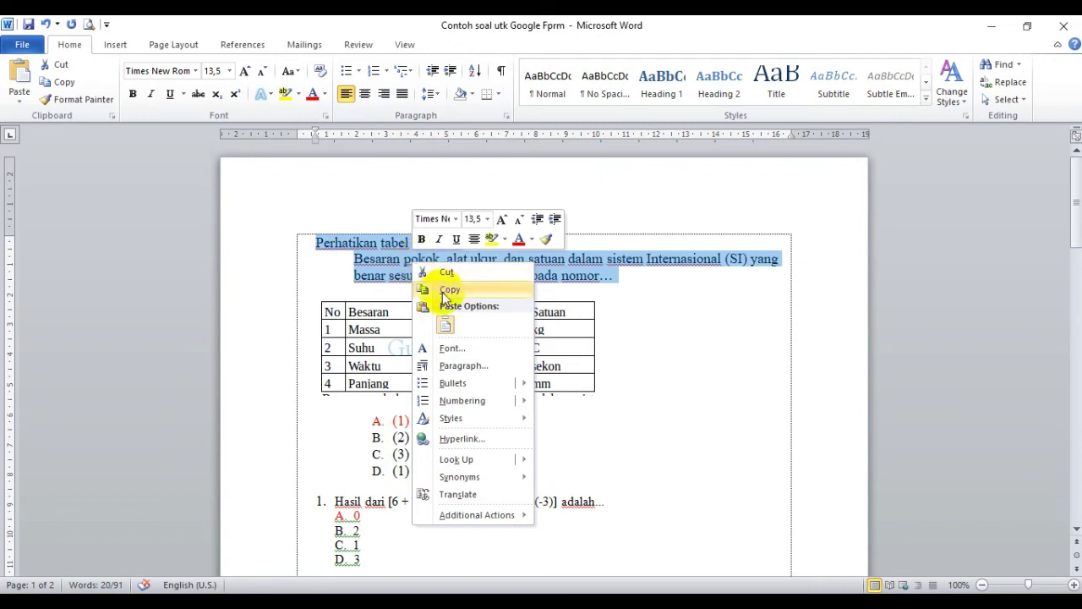
left_click(450, 289)
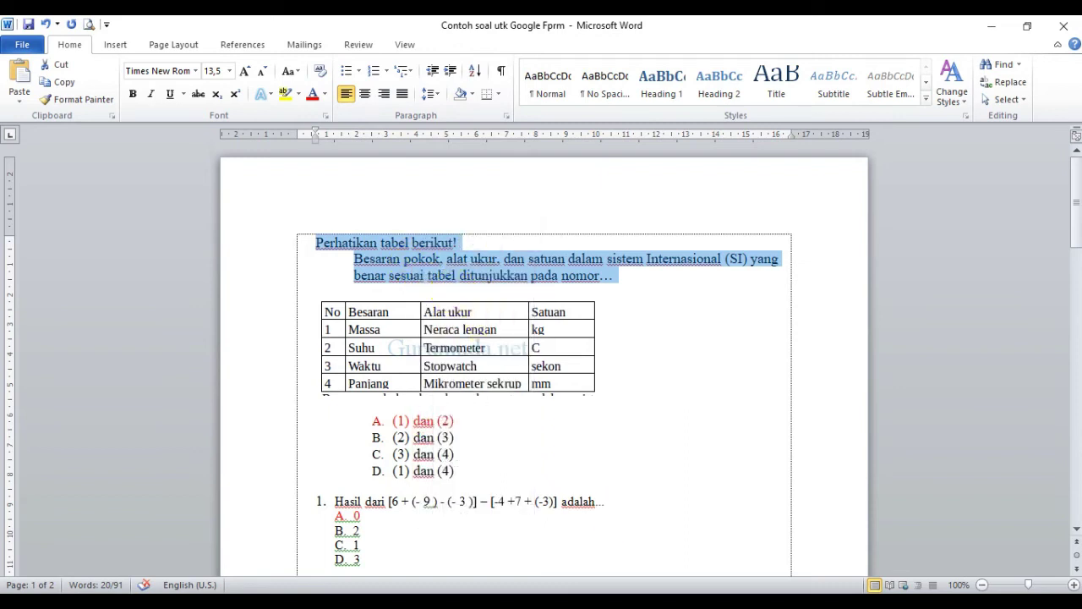
- Switch back to the Google Forms quiz, paste the copied text as the blank question's title, and insert a space after "berikut!"
key("alt+Tab")
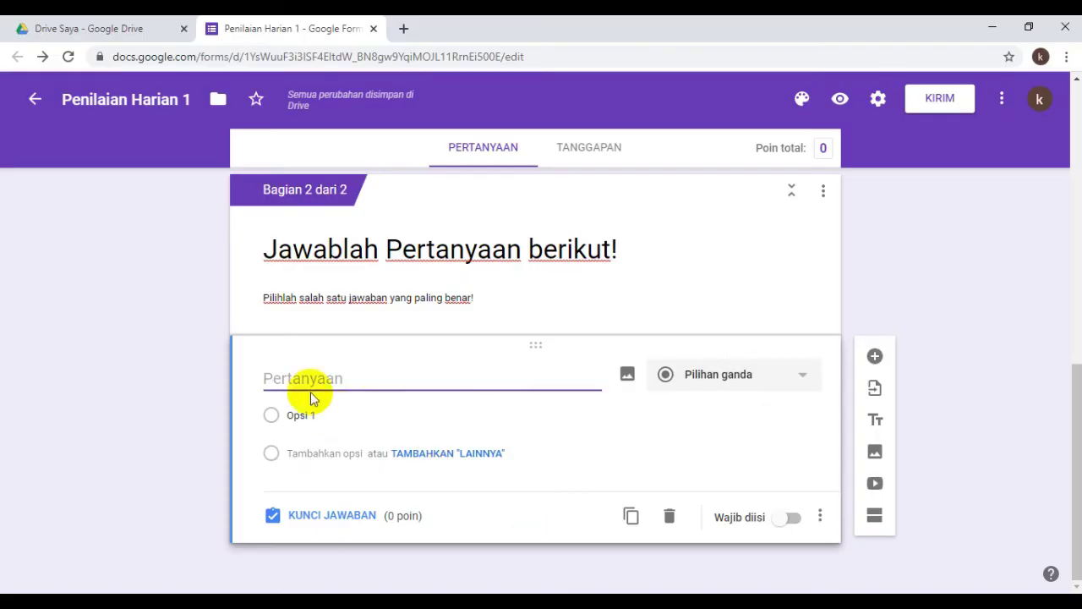
right_click(298, 375)
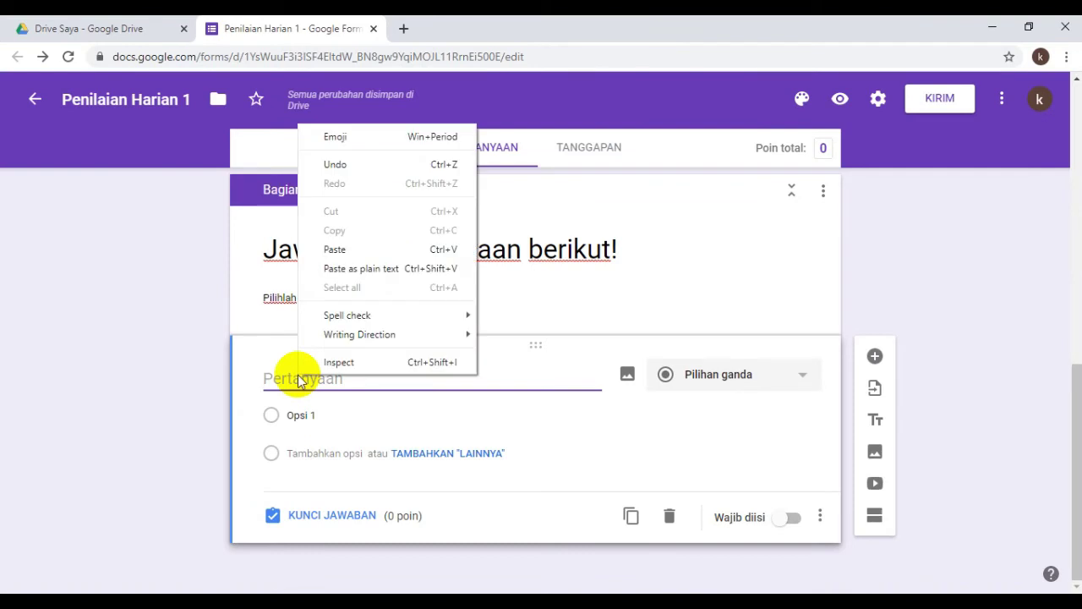
left_click(337, 248)
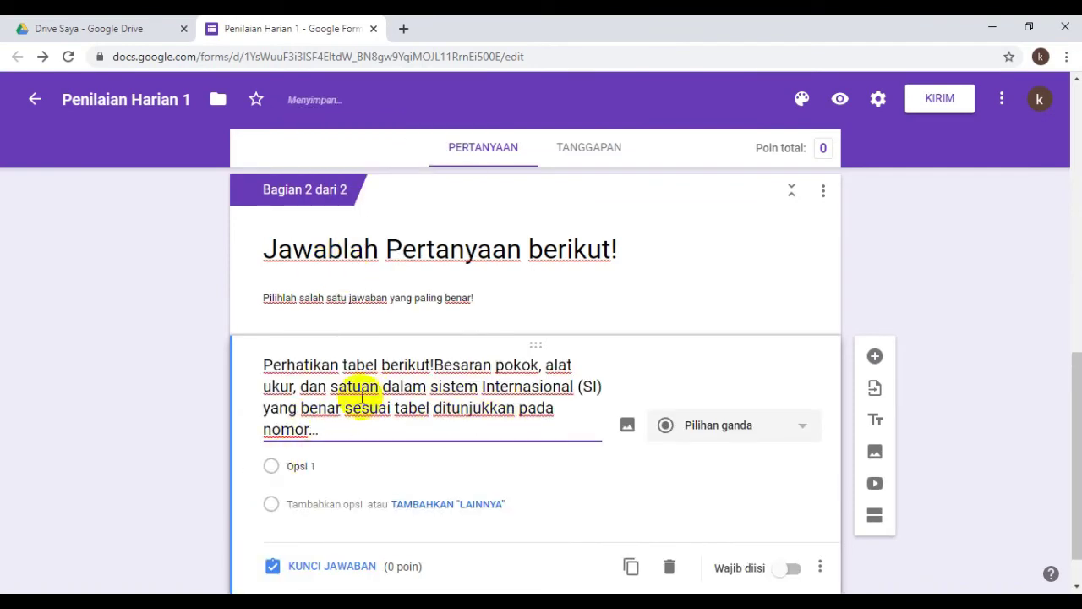
scroll(282, 407, "up", 2)
scroll(290, 429, "down", 3)
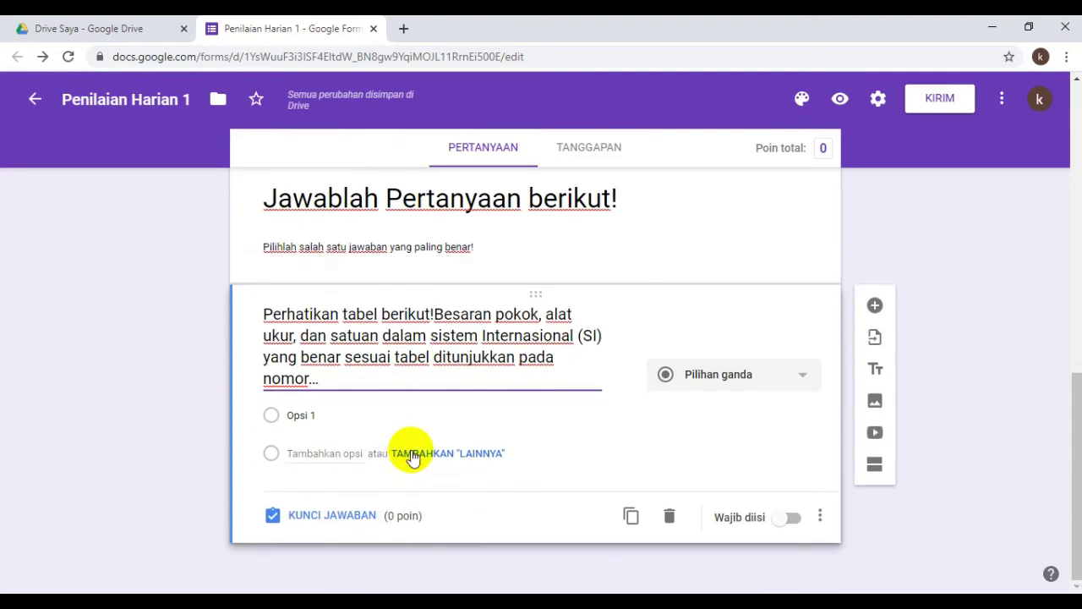
left_click(434, 314)
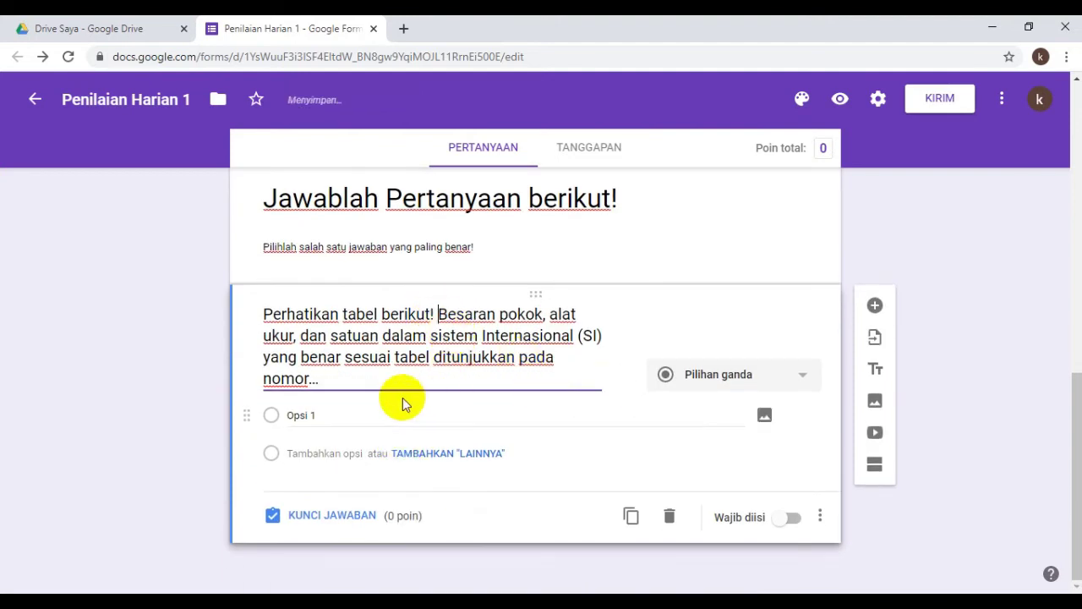
- Capture the Besaran, Alat ukur and Satuan table from the Word document with Snipping Tool
left_click(575, 592)
left_click_drag(315, 242, 618, 277)
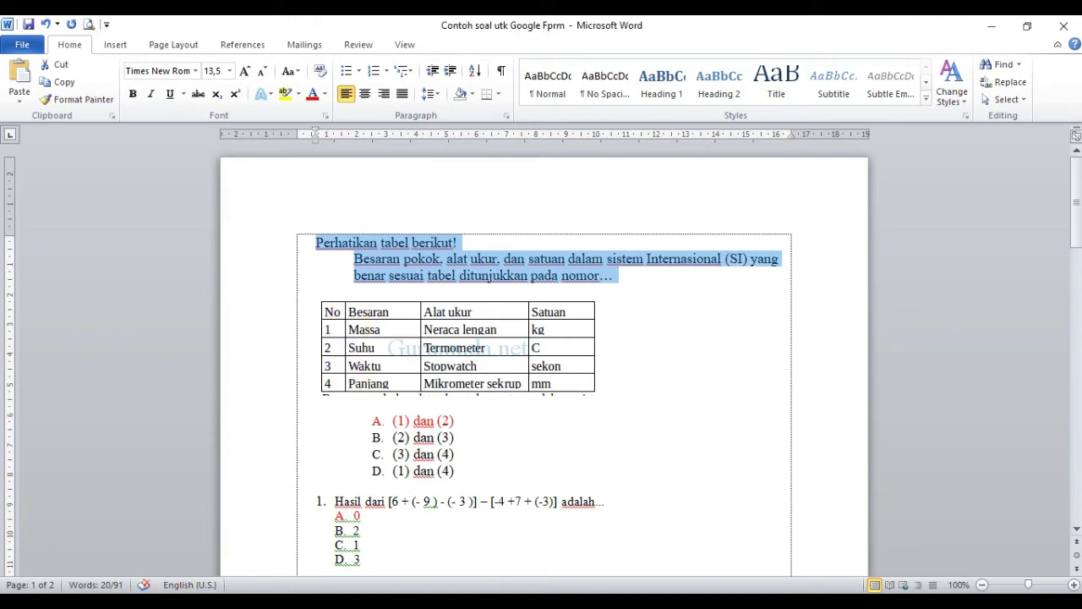
key("super+s")
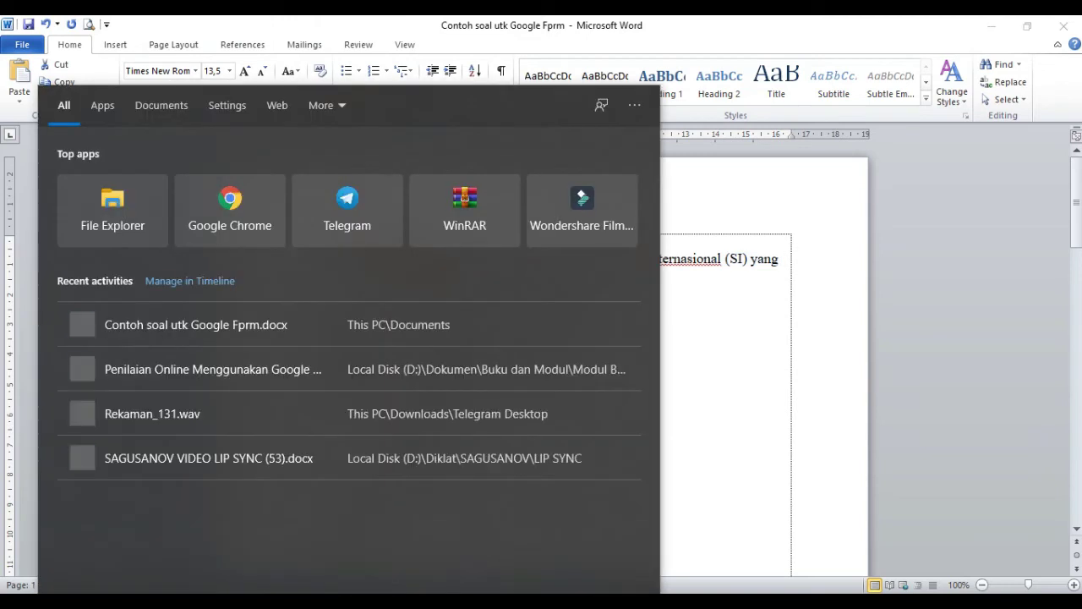
type("snipp")
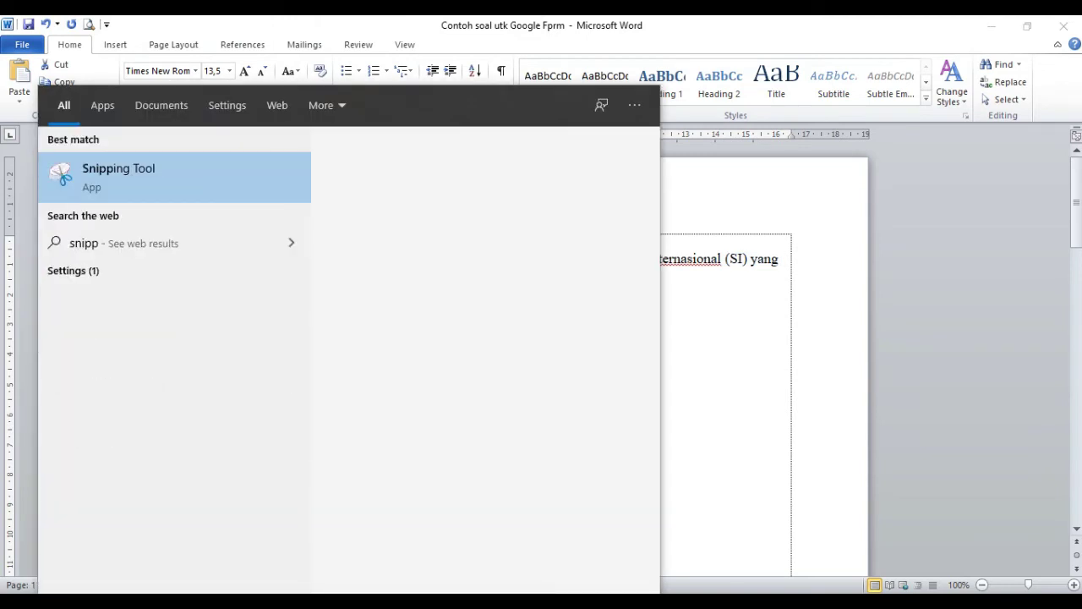
left_click(124, 185)
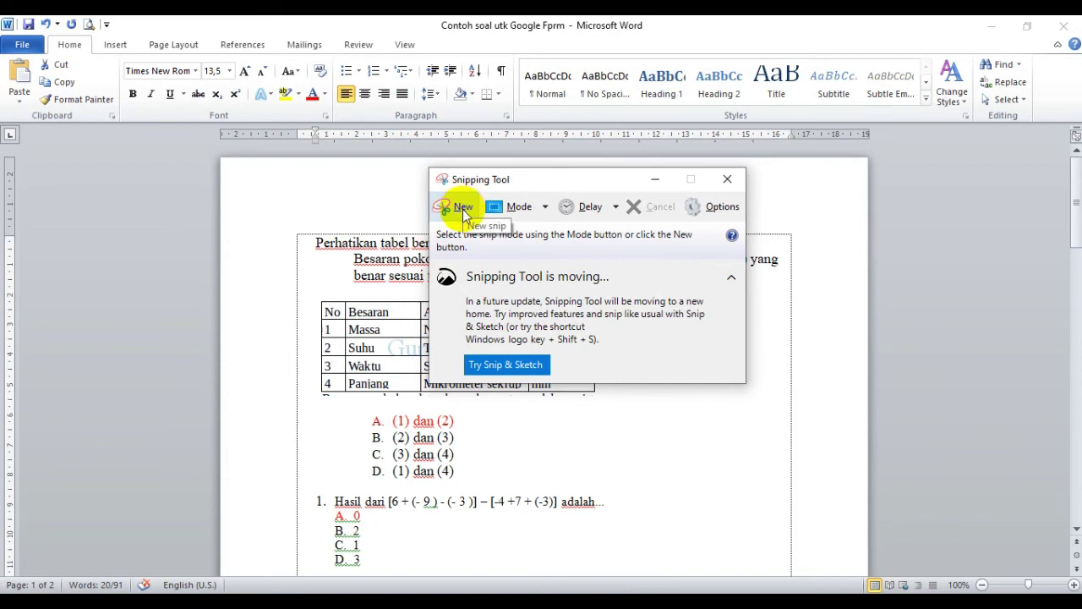
left_click(463, 211)
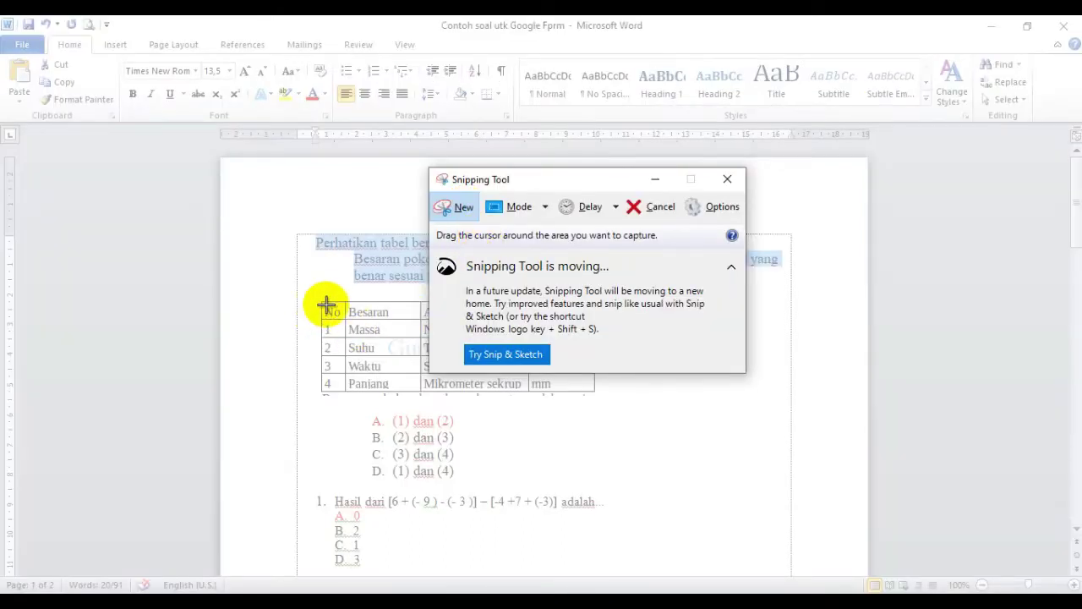
left_click_drag(319, 297, 597, 394)
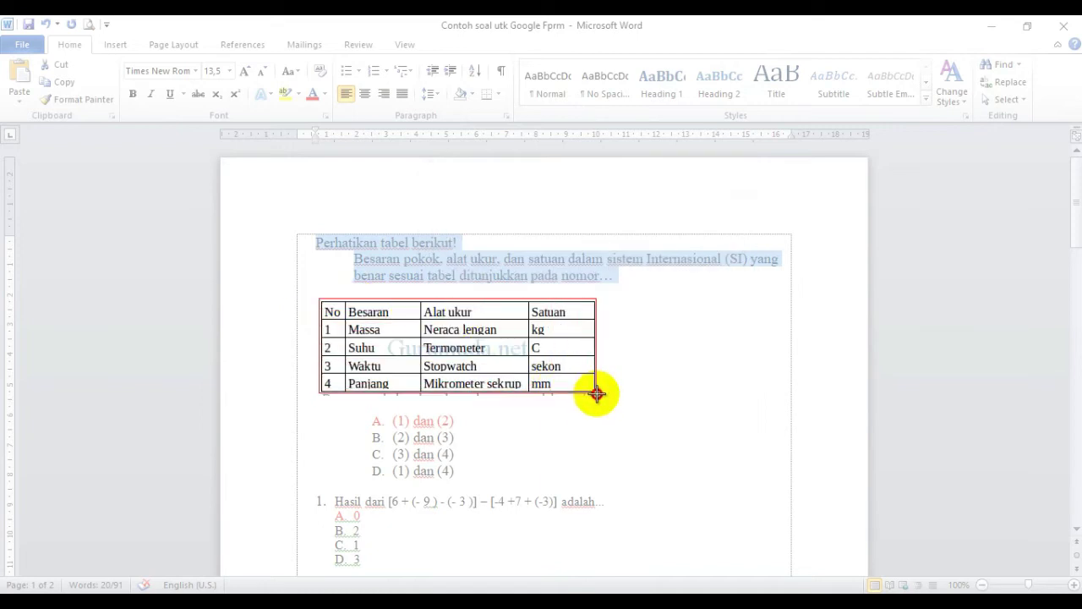
left_click_drag(596, 393, 596, 395)
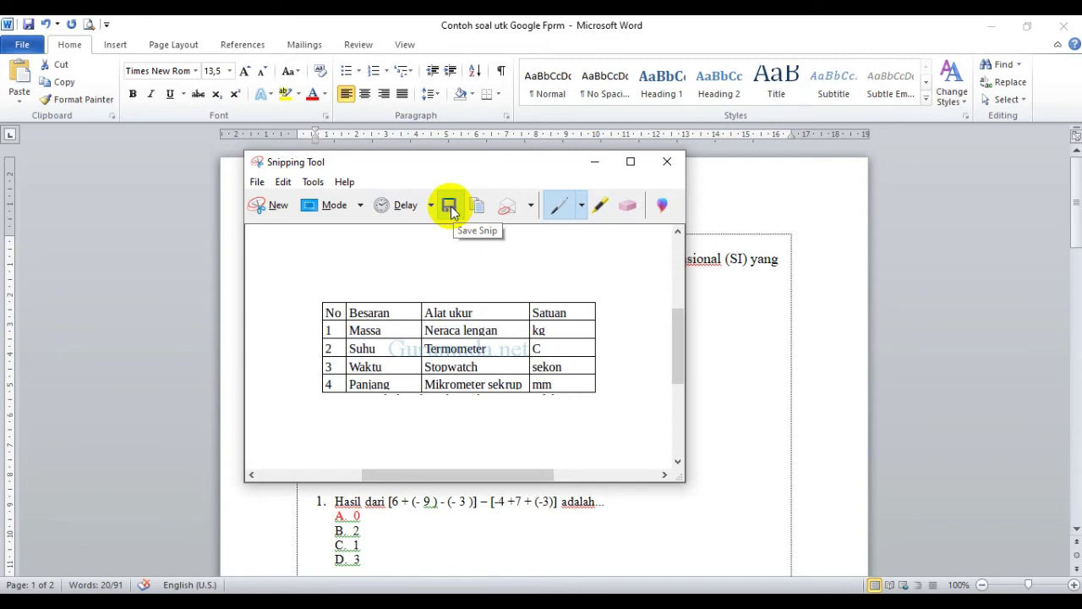
- Save the table snip as the PNG file "Gambar 1" in the Pictures folder and close Snipping Tool
left_click(450, 206)
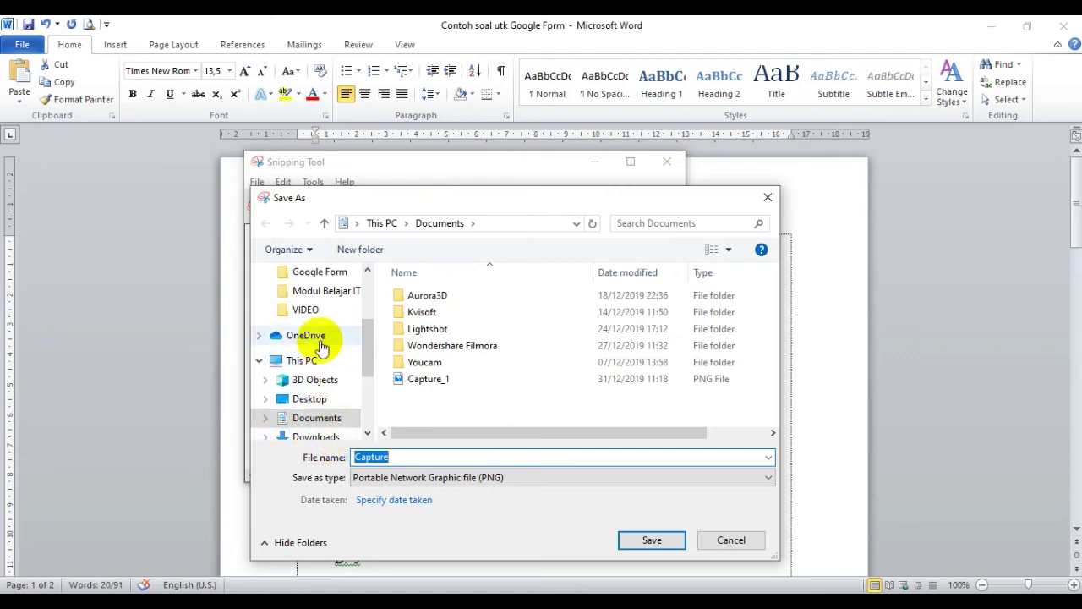
mouse_move(375, 325)
left_mouse_down()
mouse_move(369, 331)
mouse_move(368, 308)
left_mouse_up()
left_click(320, 296)
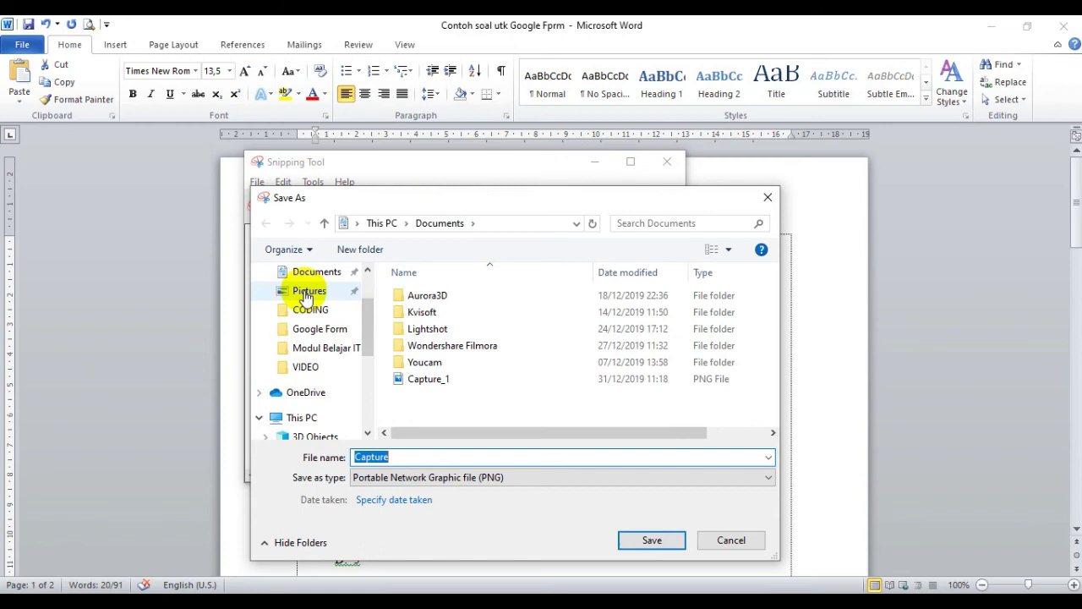
left_click(402, 458)
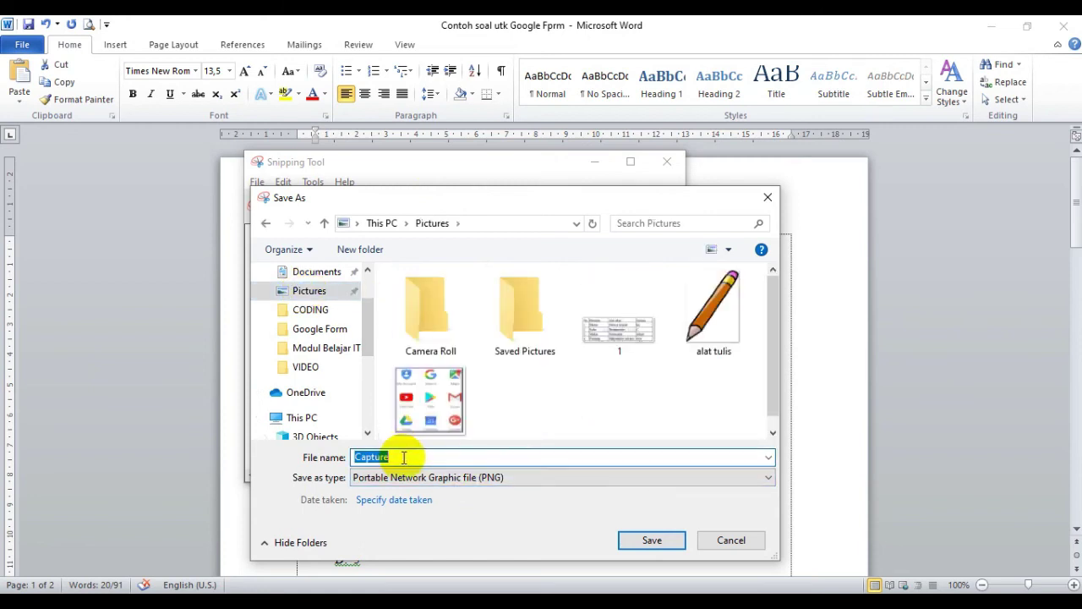
type("Gambar 1")
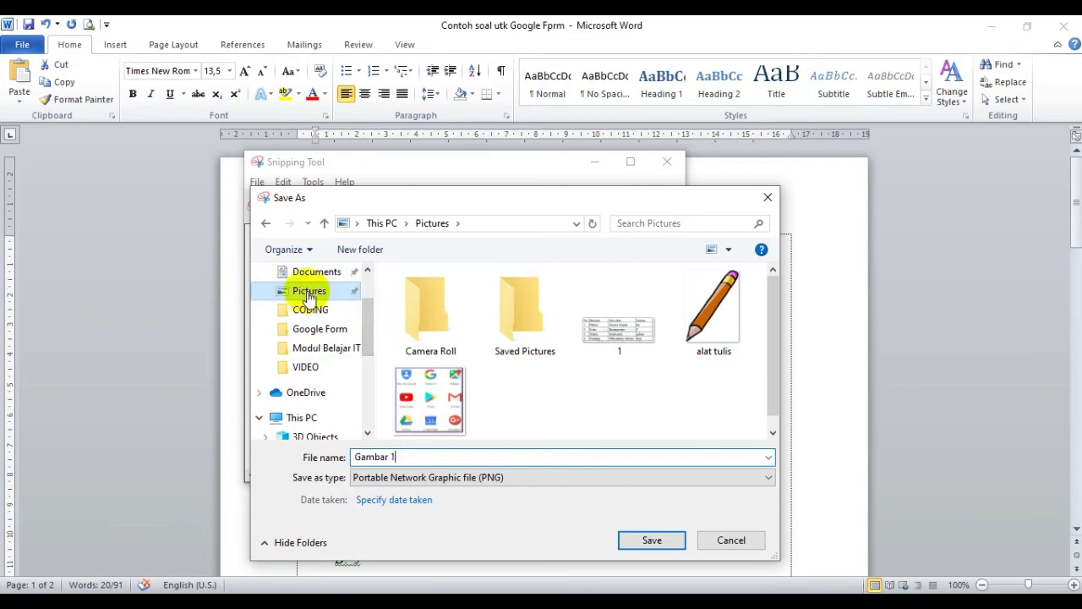
left_click(648, 546)
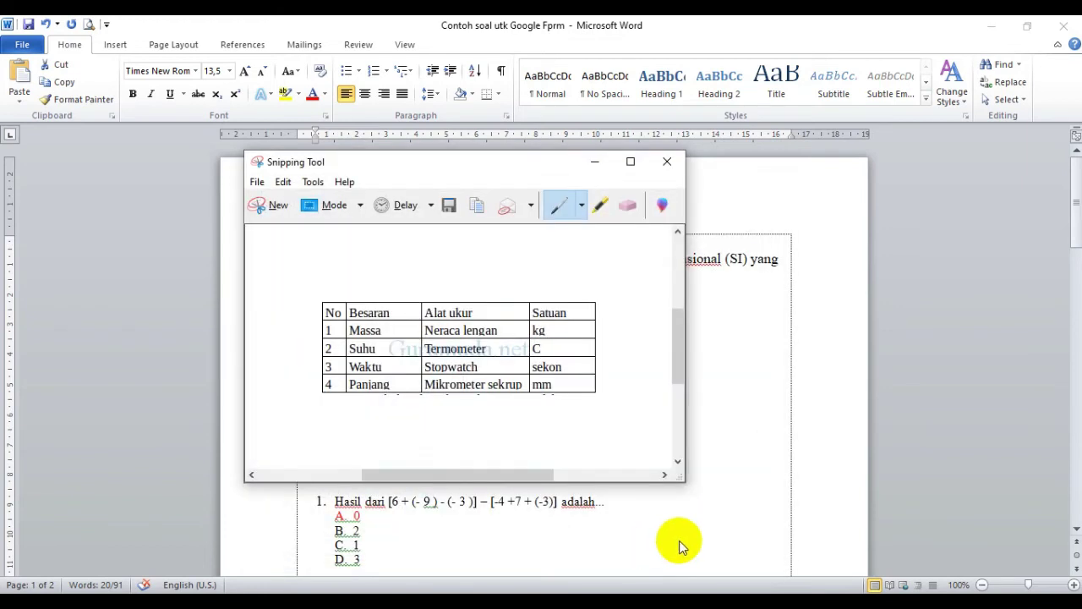
left_click(667, 160)
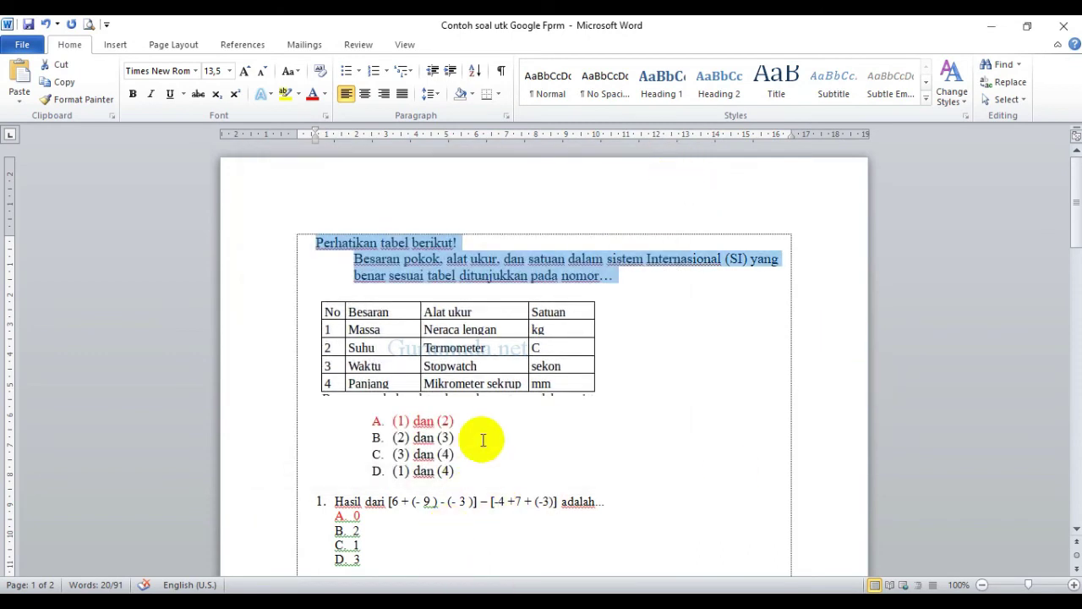
- Return to the Google Forms quiz and upload "Gambar 1" from the Pictures folder as the table question's image
left_click(621, 541)
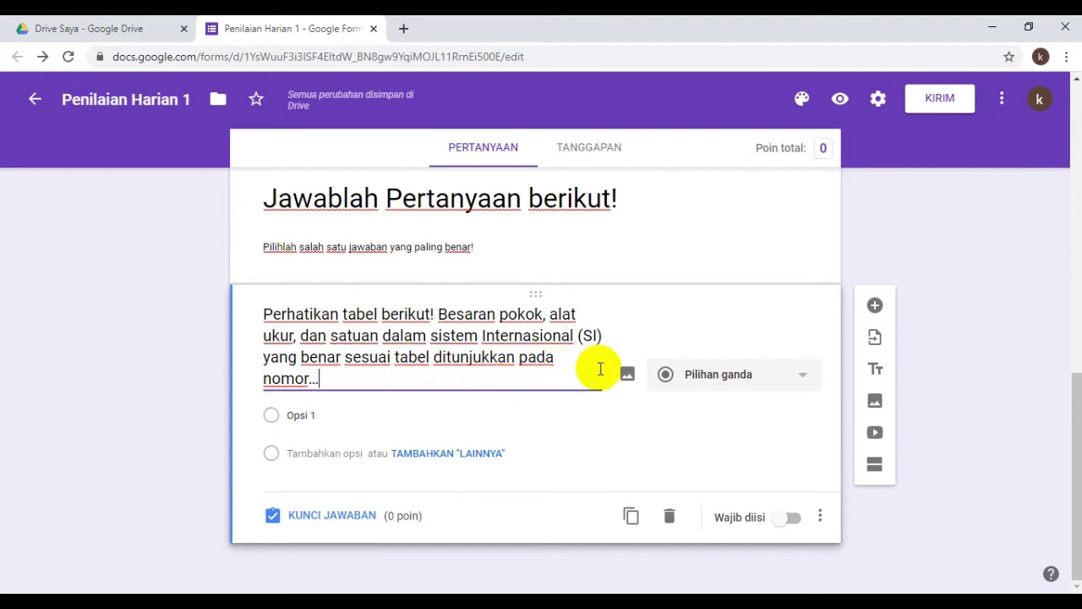
left_click(627, 374)
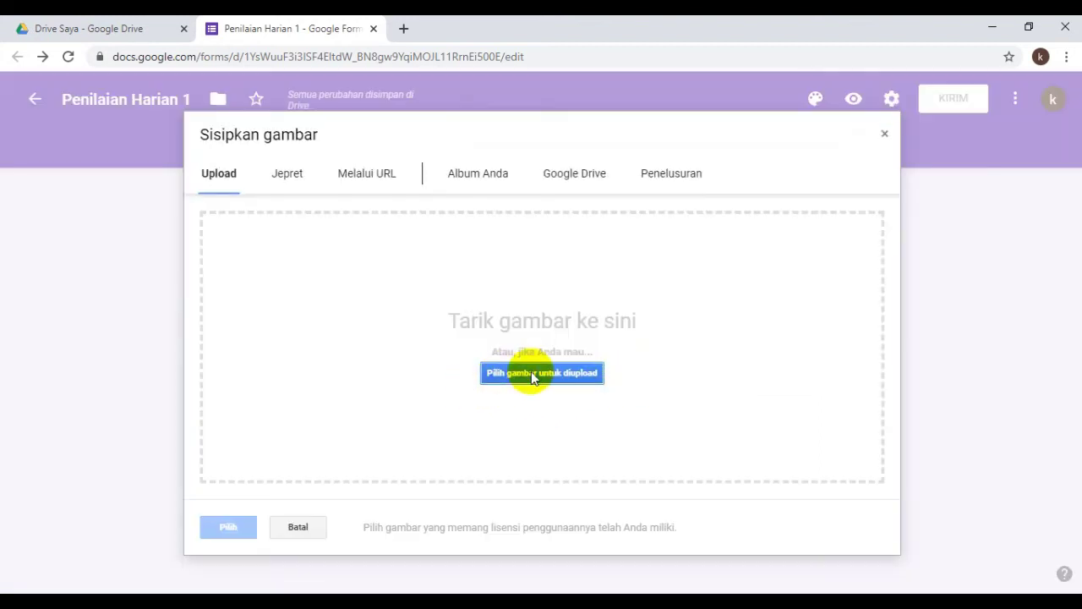
left_click(534, 376)
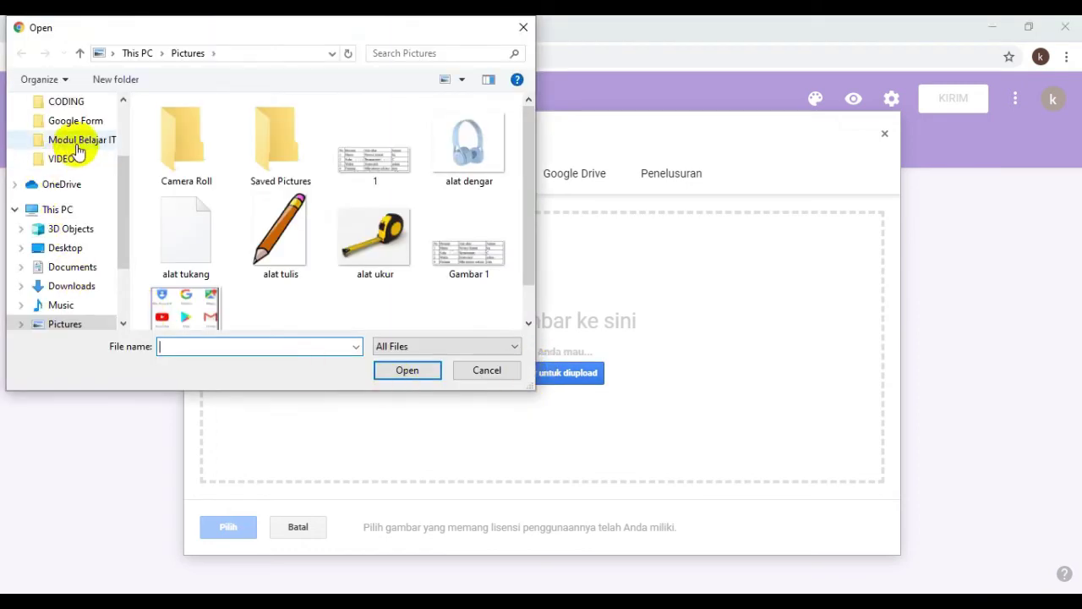
left_click_drag(121, 229, 115, 188)
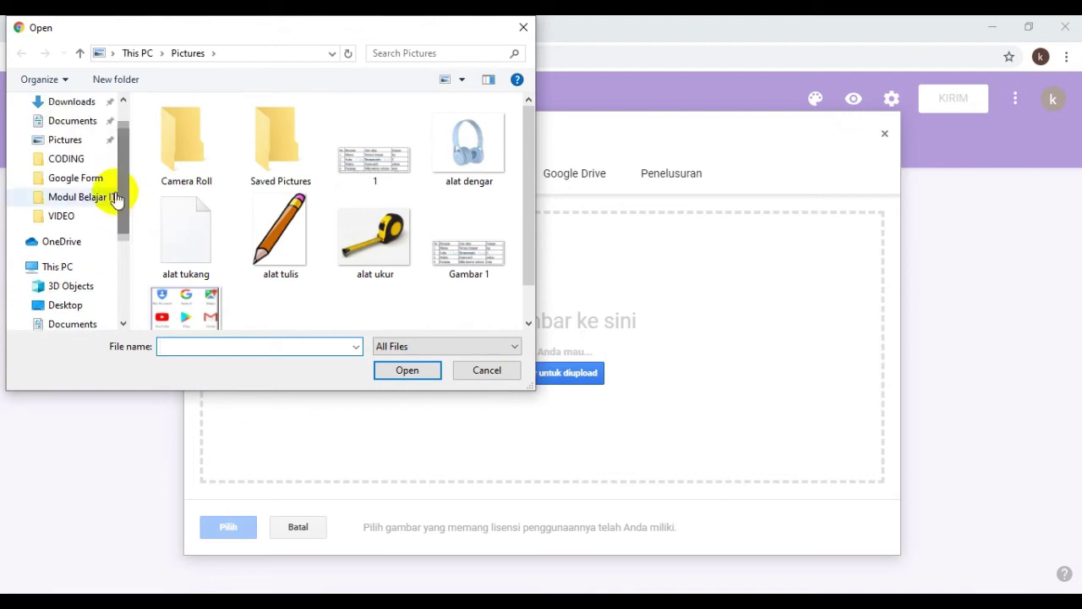
left_click(66, 142)
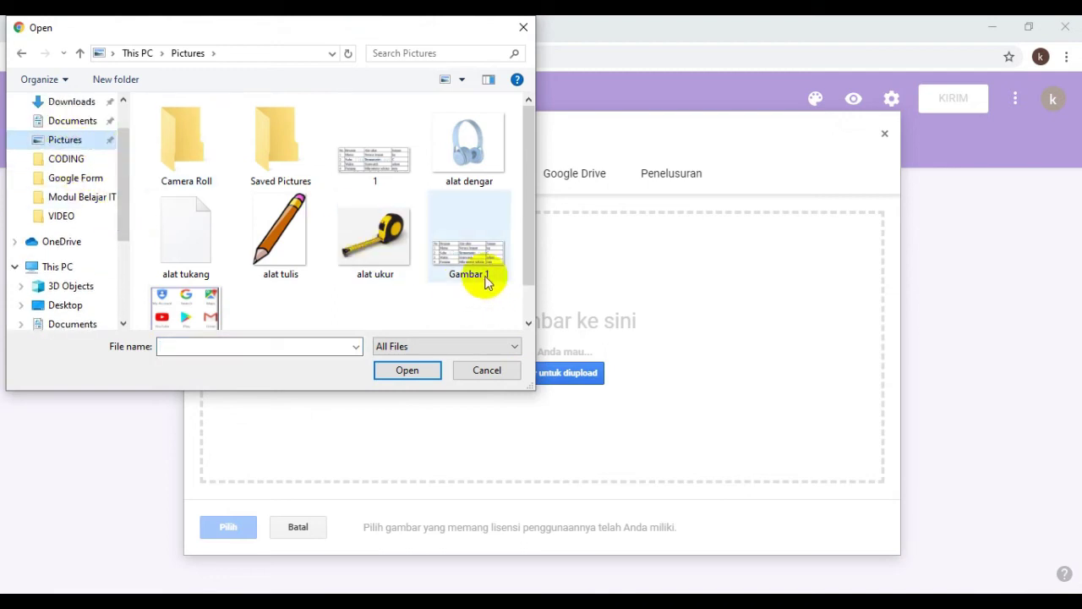
left_click(463, 255)
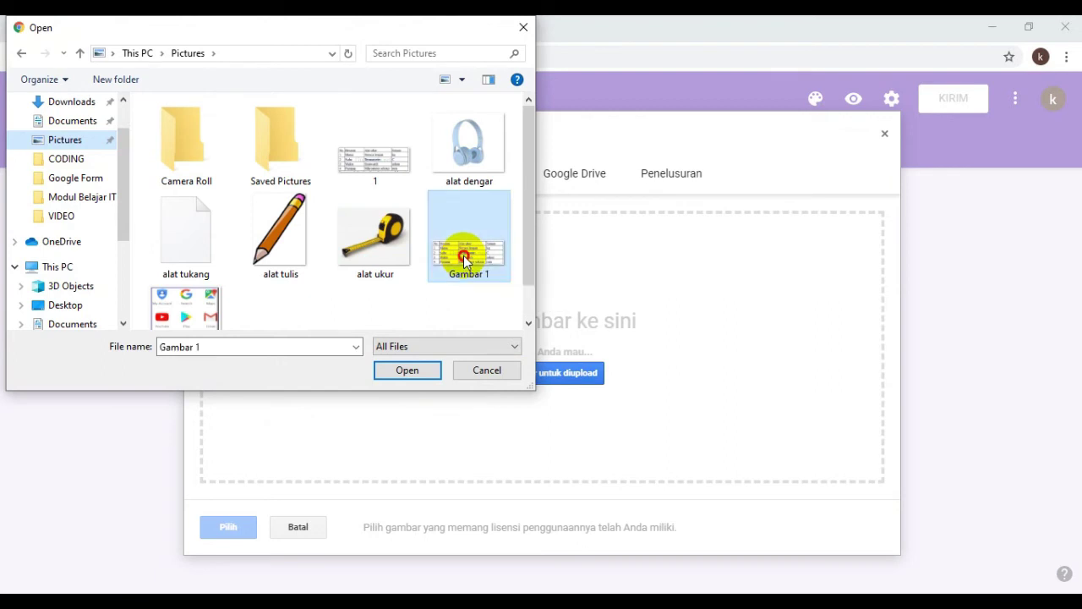
left_click(406, 369)
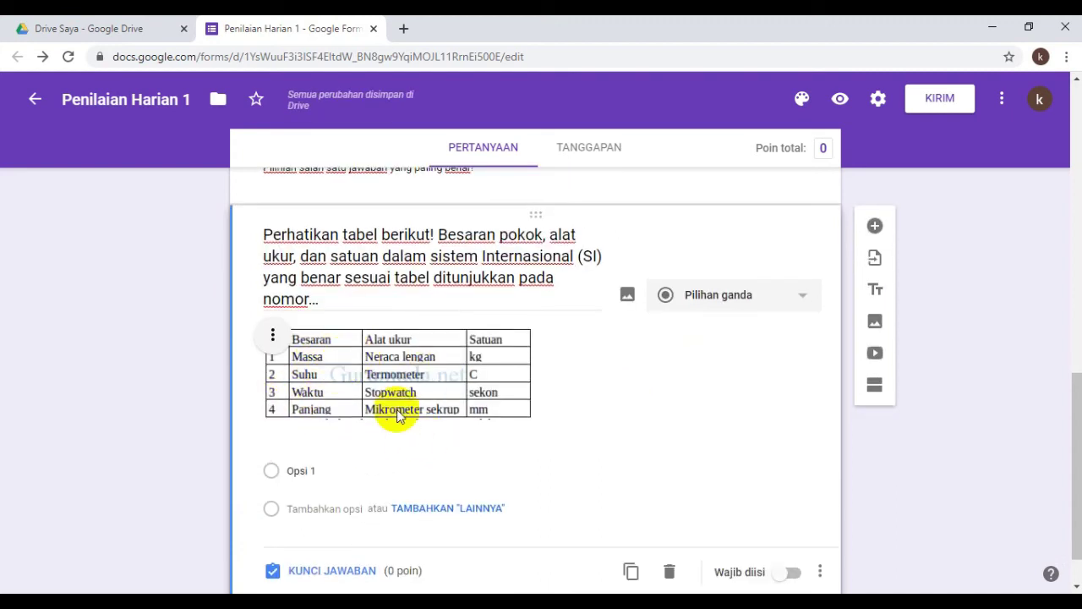
- Select the table question's first option, then remove the lettering from its four answers in the Word document and copy them
scroll(397, 408, "down", 1)
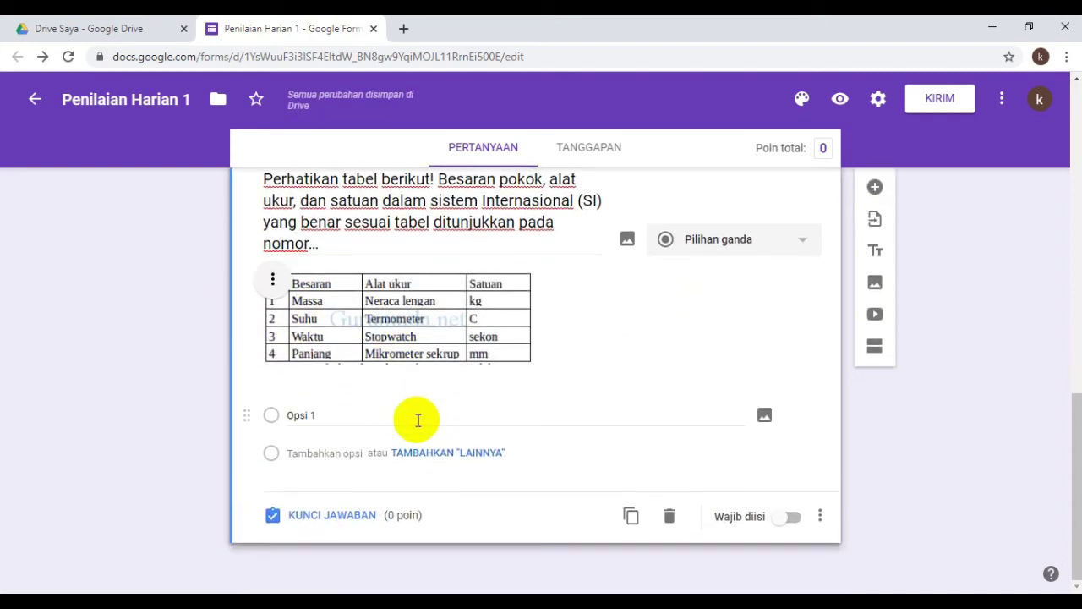
left_click(295, 414)
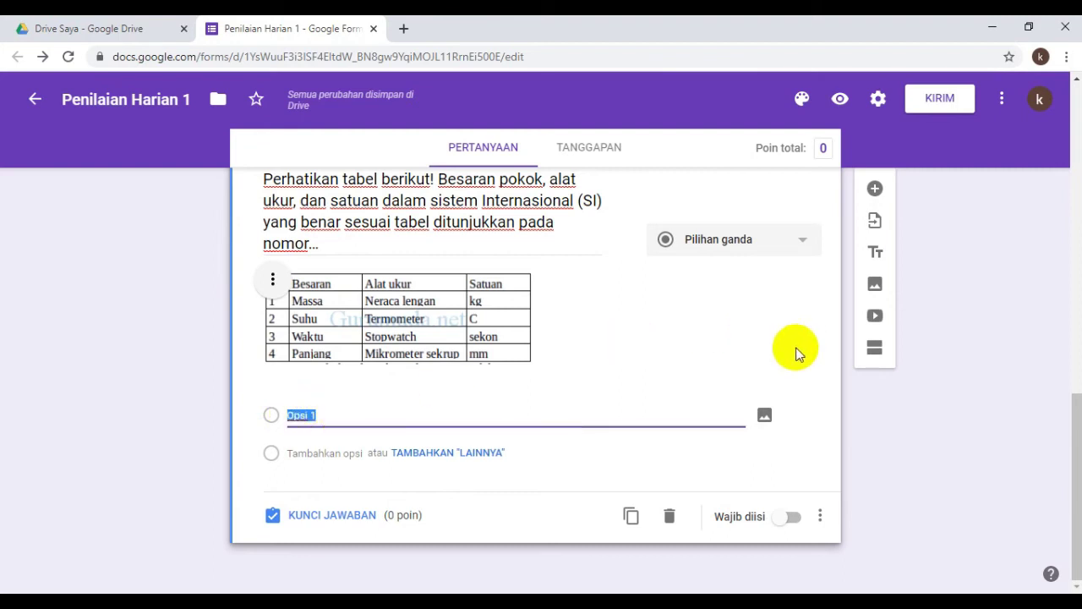
key("alt+Tab")
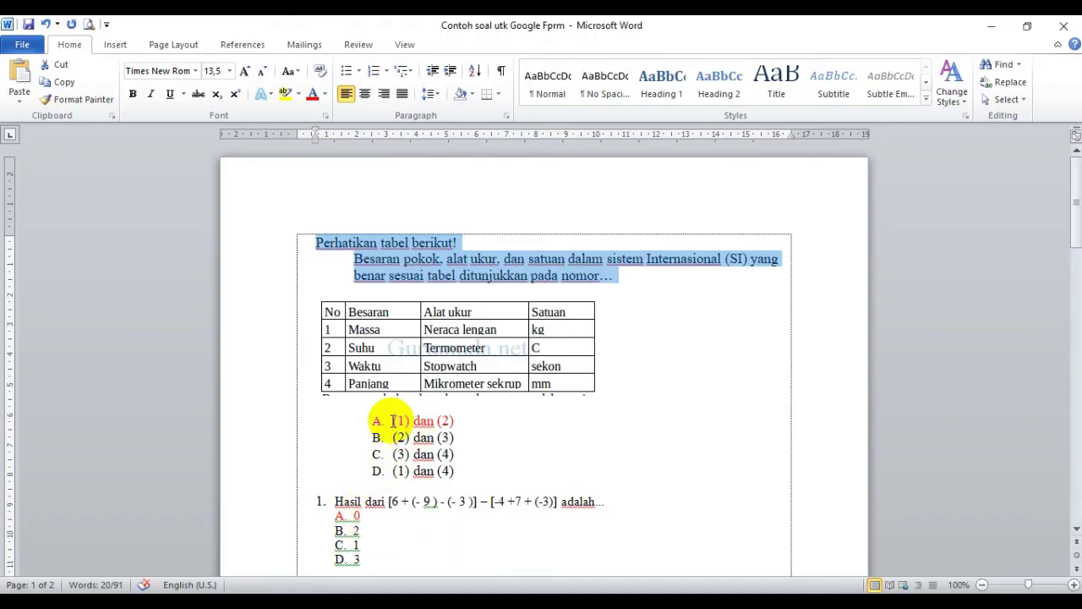
left_click_drag(392, 420, 466, 476)
key("super+c")
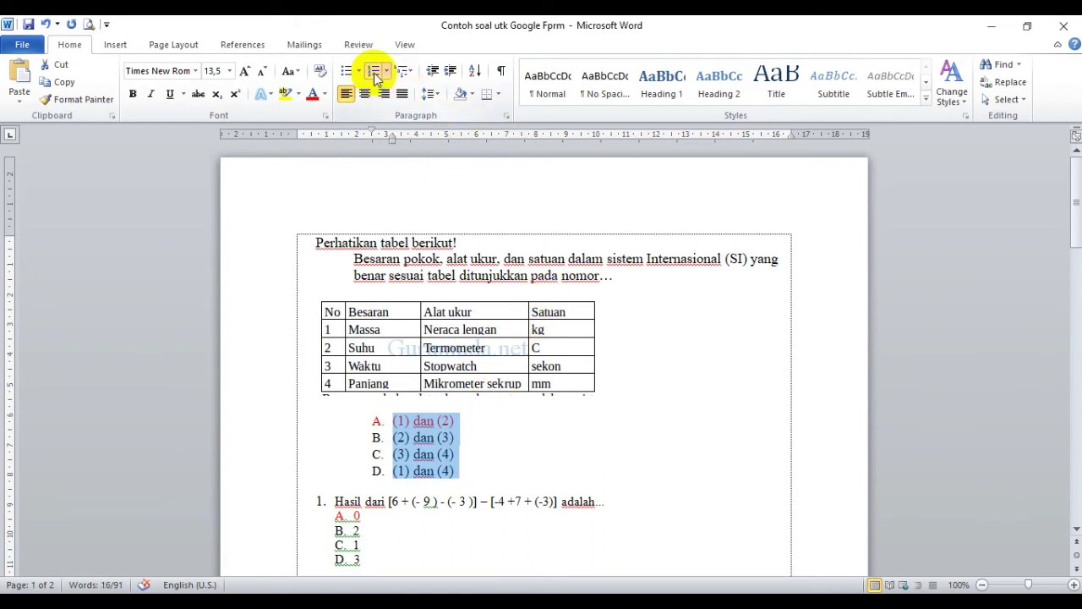
left_click(374, 73)
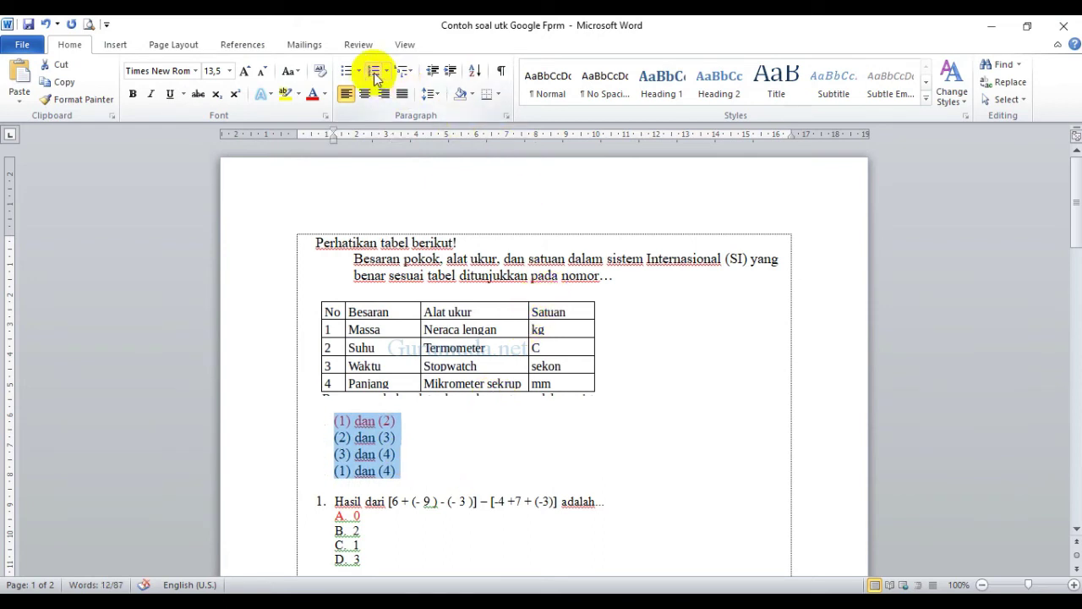
right_click(369, 450)
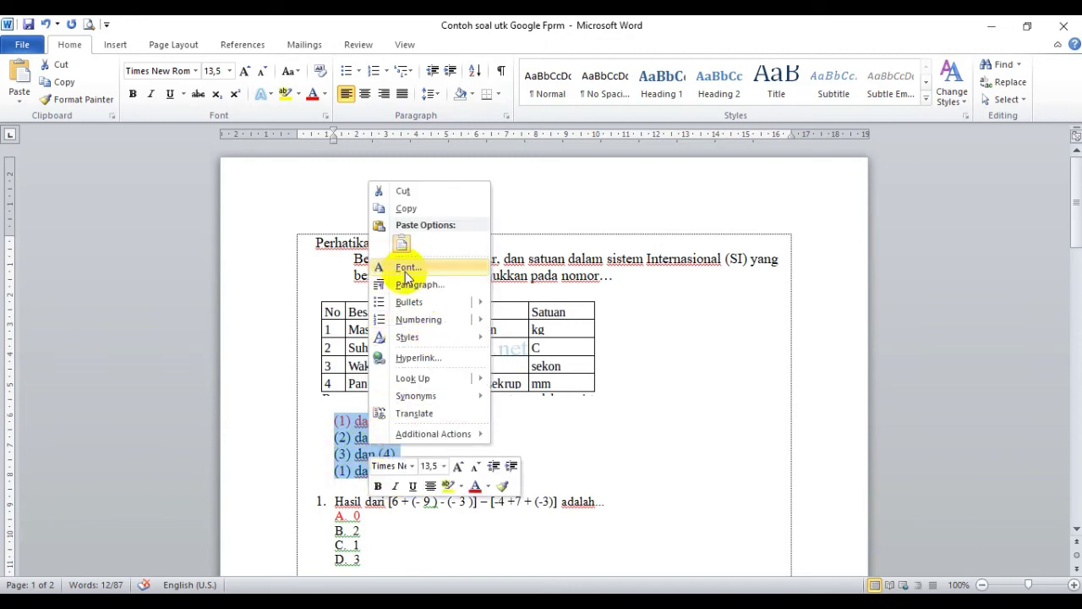
left_click(406, 208)
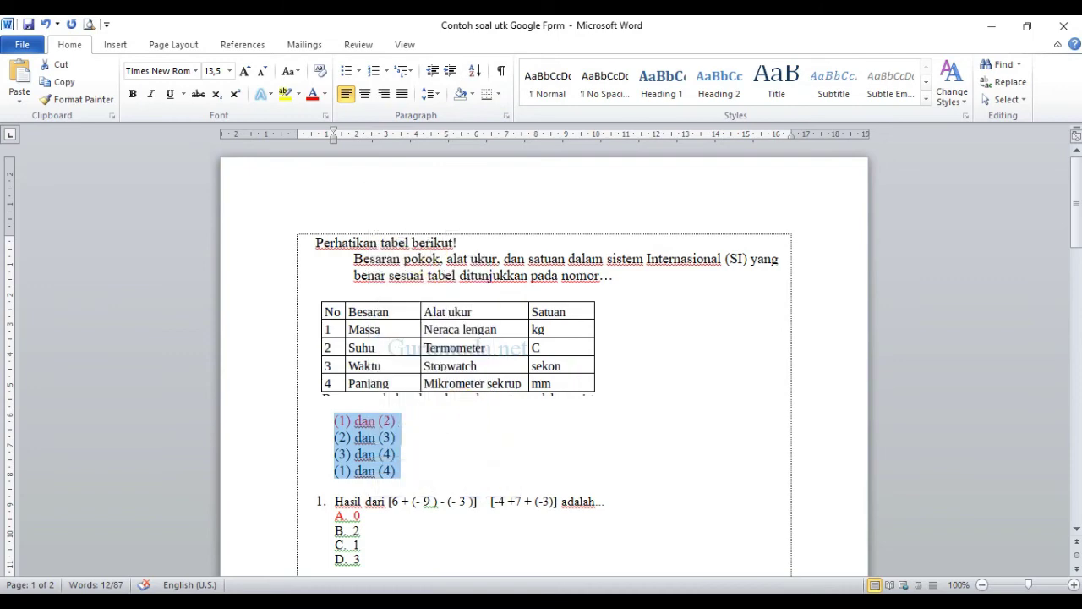
- Return to the Google Forms quiz and paste the copied answers as the table question's options (1) dan (2), (2) dan (3), (3) dan (4), (1) dan (4)
key("alt+Tab")
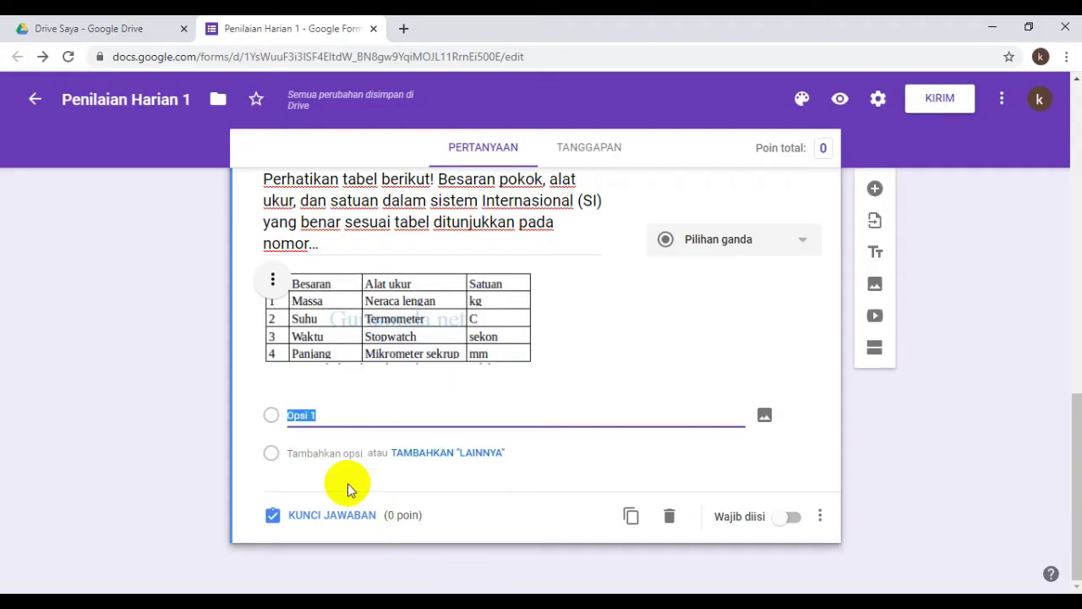
right_click(302, 415)
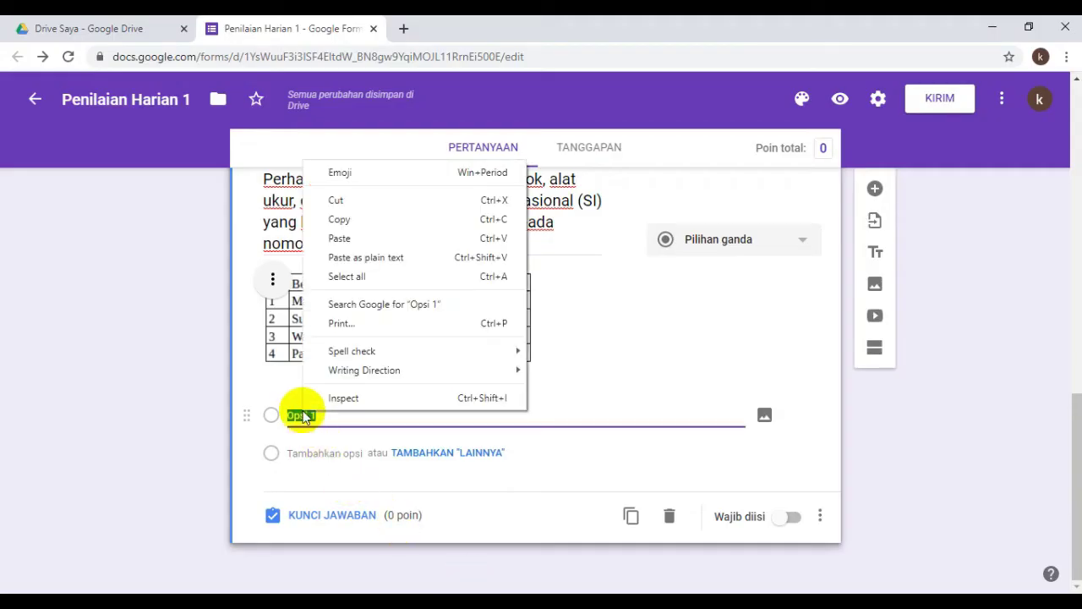
left_click(339, 239)
scroll(394, 466, "down", 1)
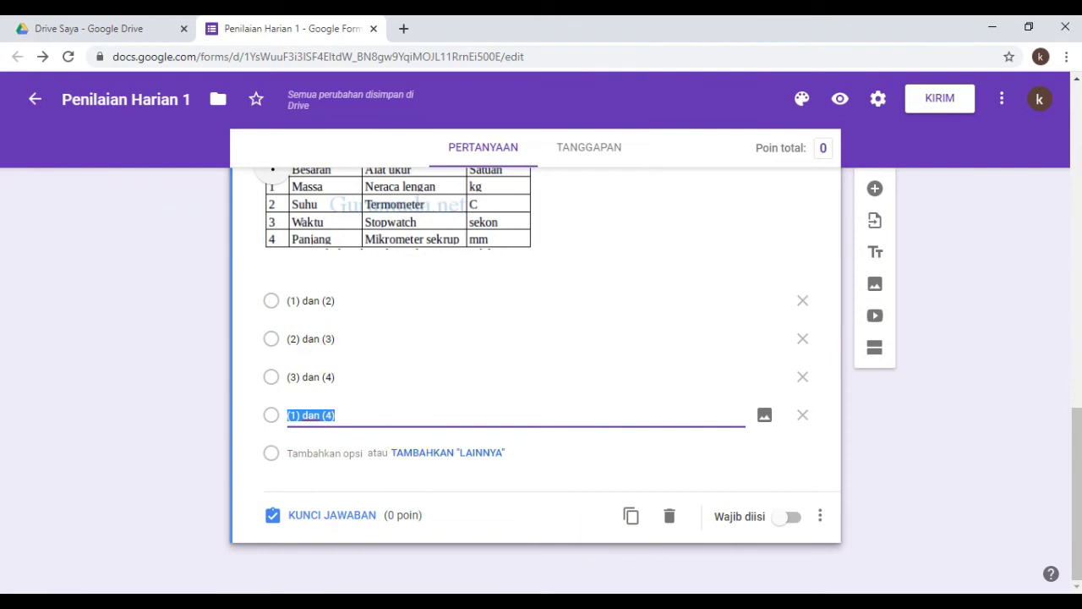
key("alt+Tab")
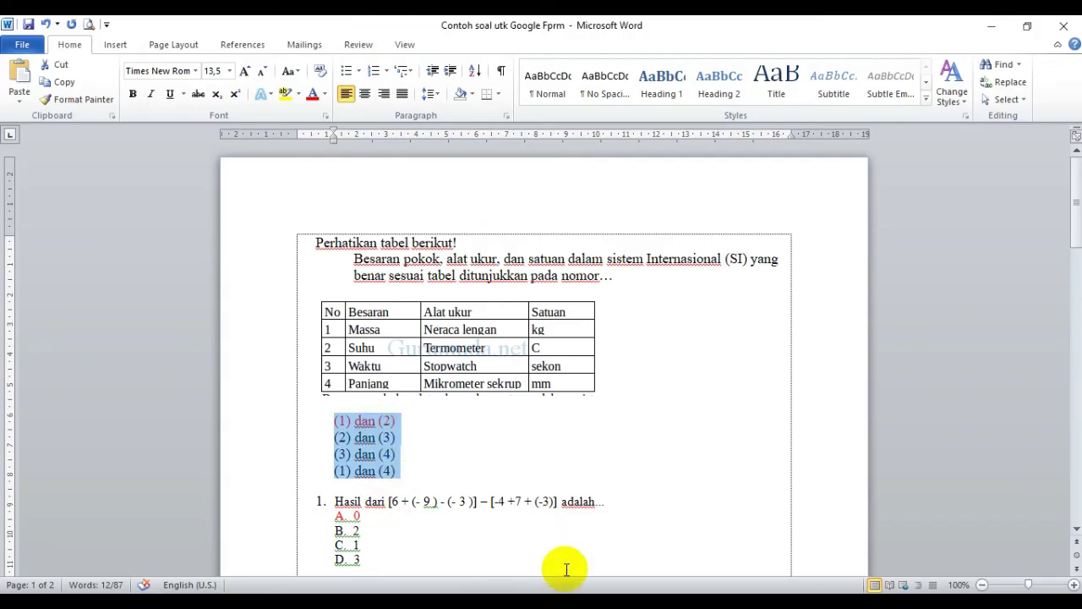
mouse_move(604, 600)
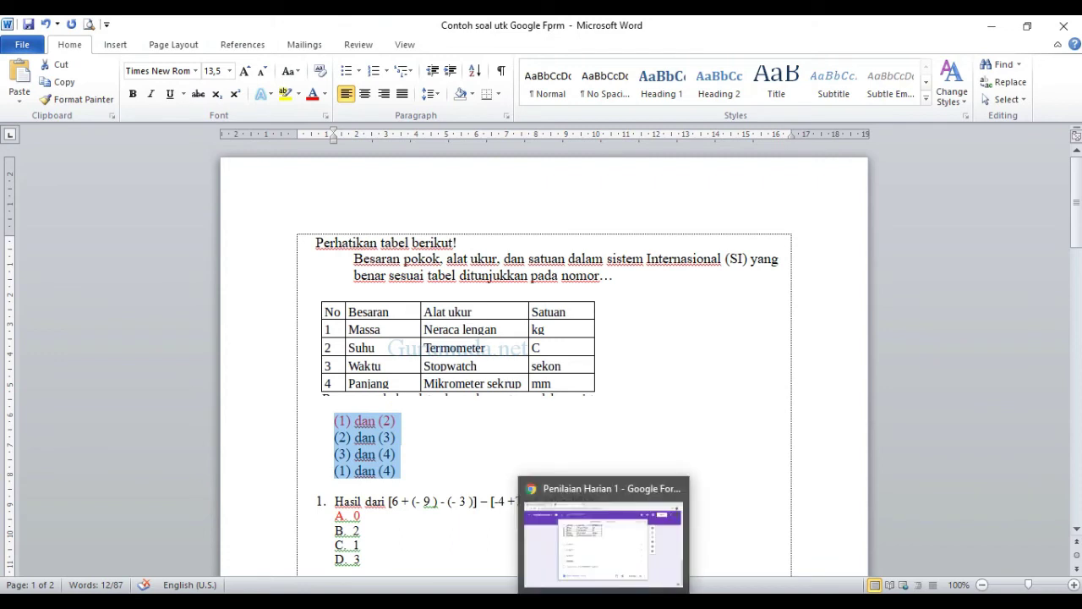
left_click(603, 542)
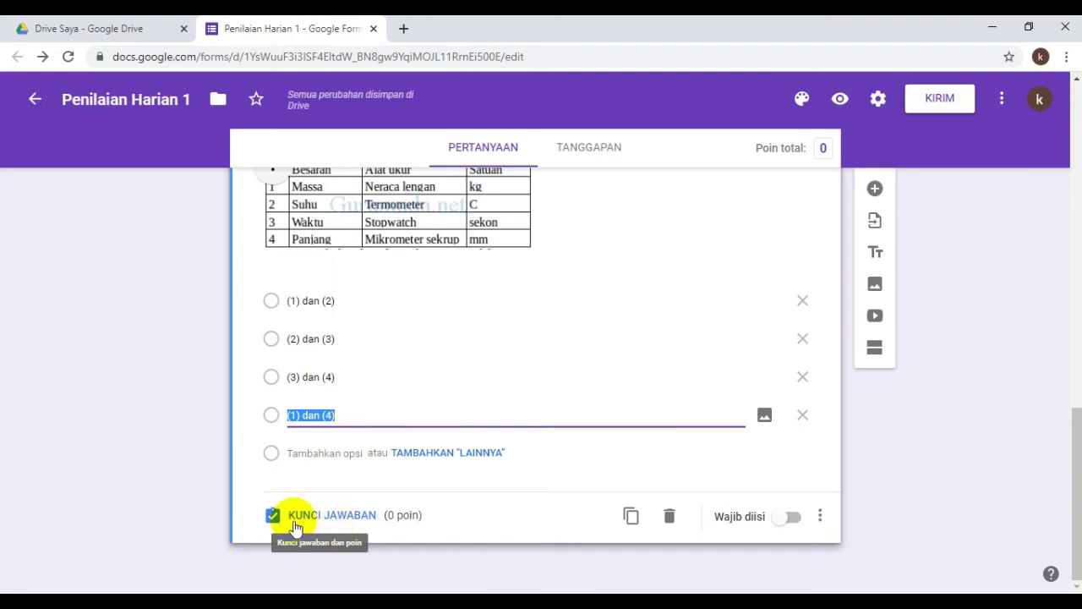
- In the table question's answer key, mark "(1) dan (2)" as the correct answer and assign 25 points
left_click(333, 516)
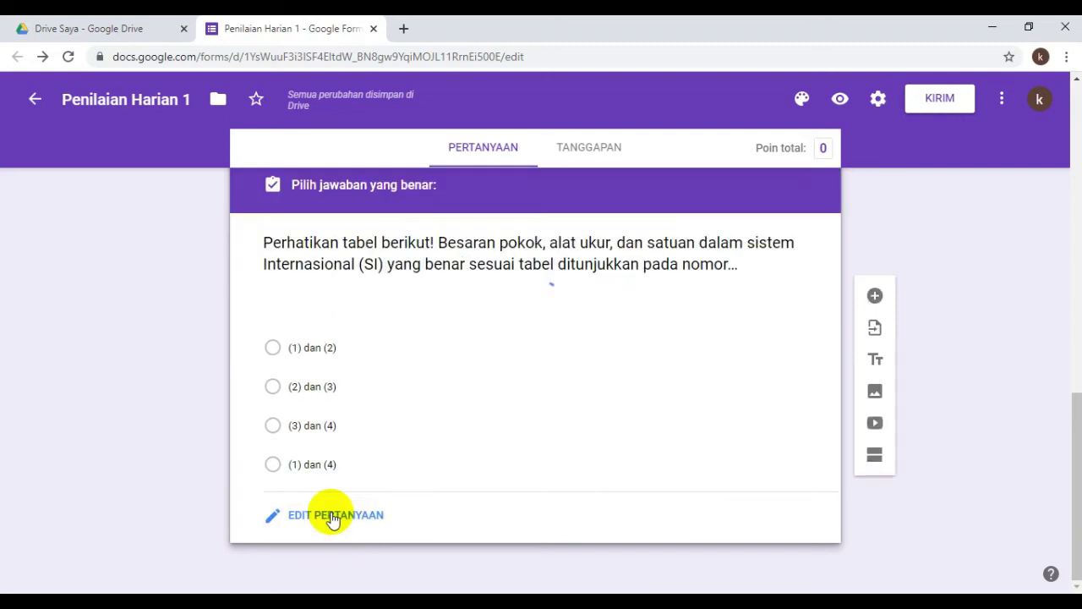
scroll(401, 454, "down", 2)
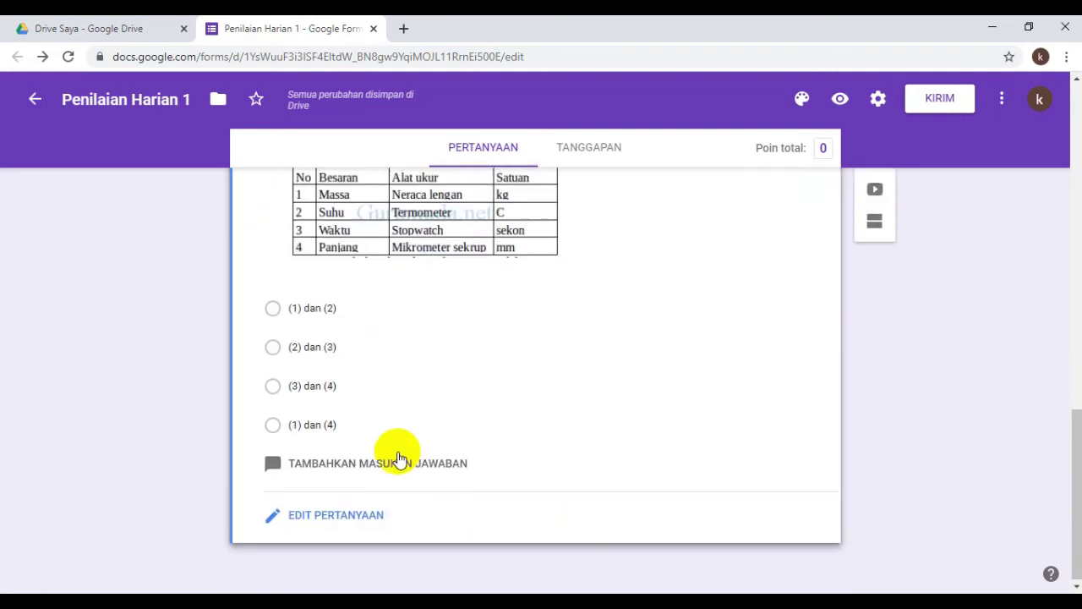
left_click(272, 310)
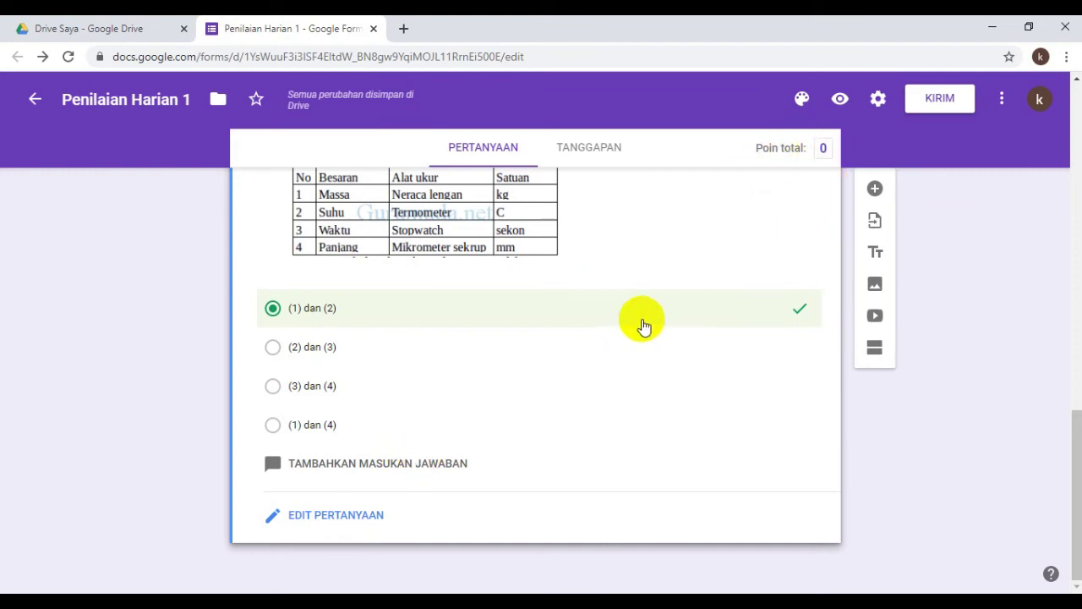
scroll(715, 239, "up", 4)
scroll(797, 406, "down", 3)
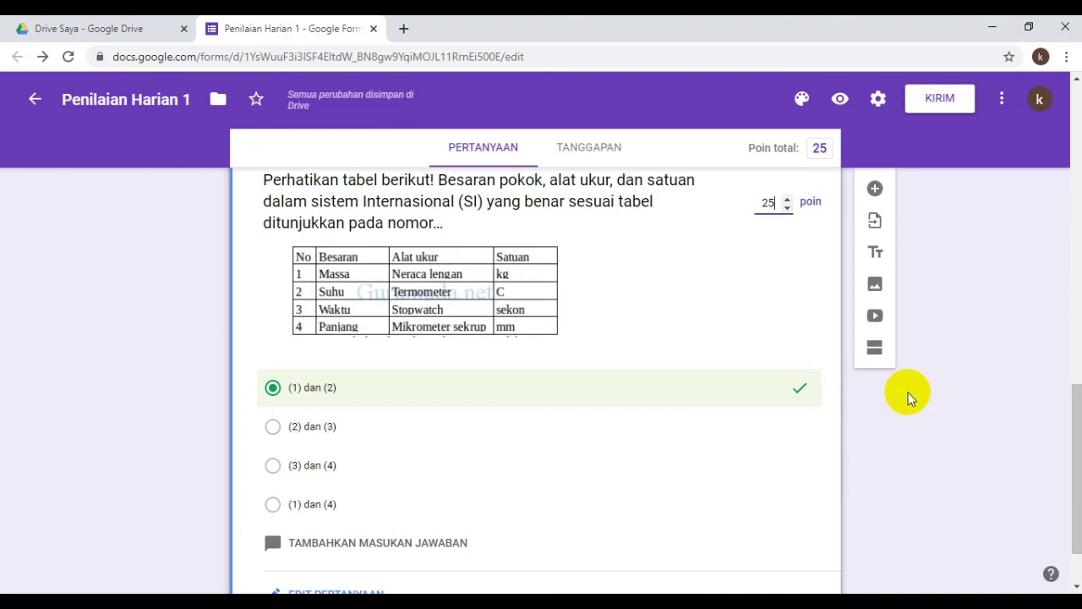
- Add a blank question below the table question, and copy the "Hasil dari…" question text from the Word document with its numbering removed
scroll(713, 397, "down", 1)
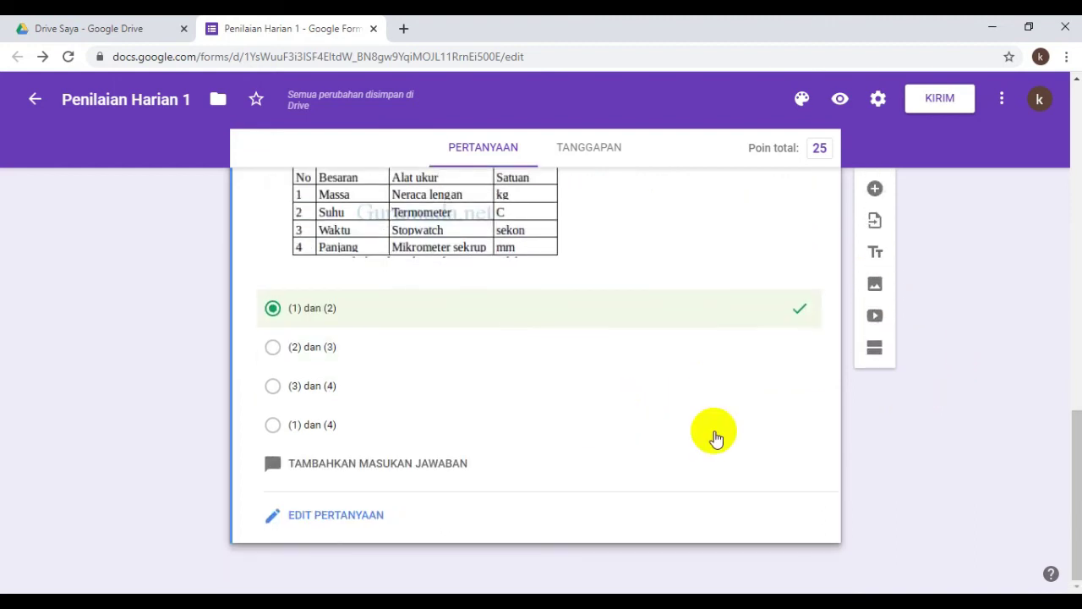
left_click(875, 191)
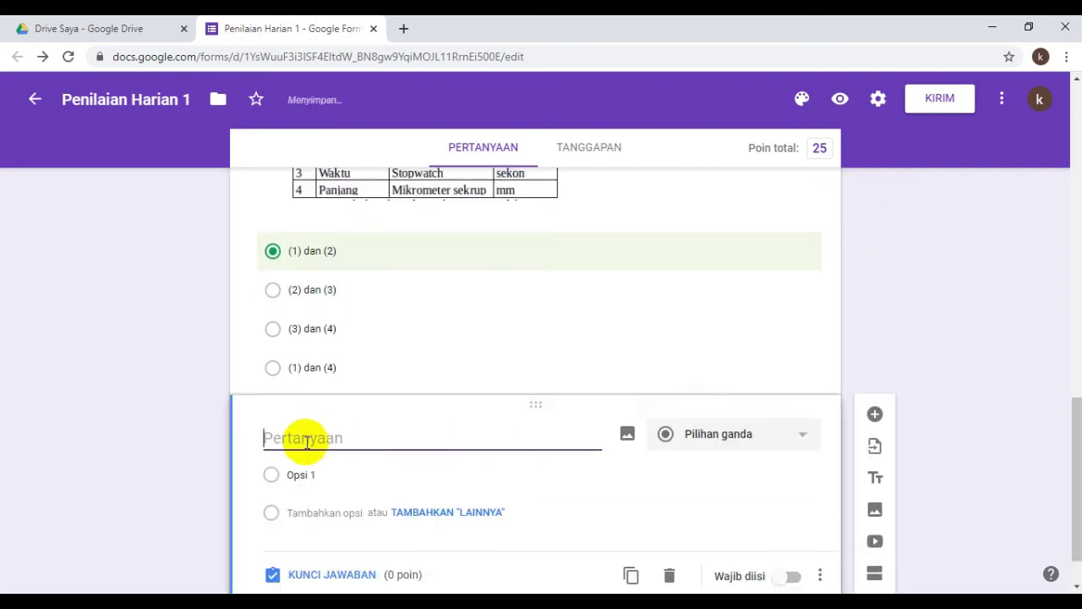
key("alt+Tab")
scroll(373, 475, "down", 3)
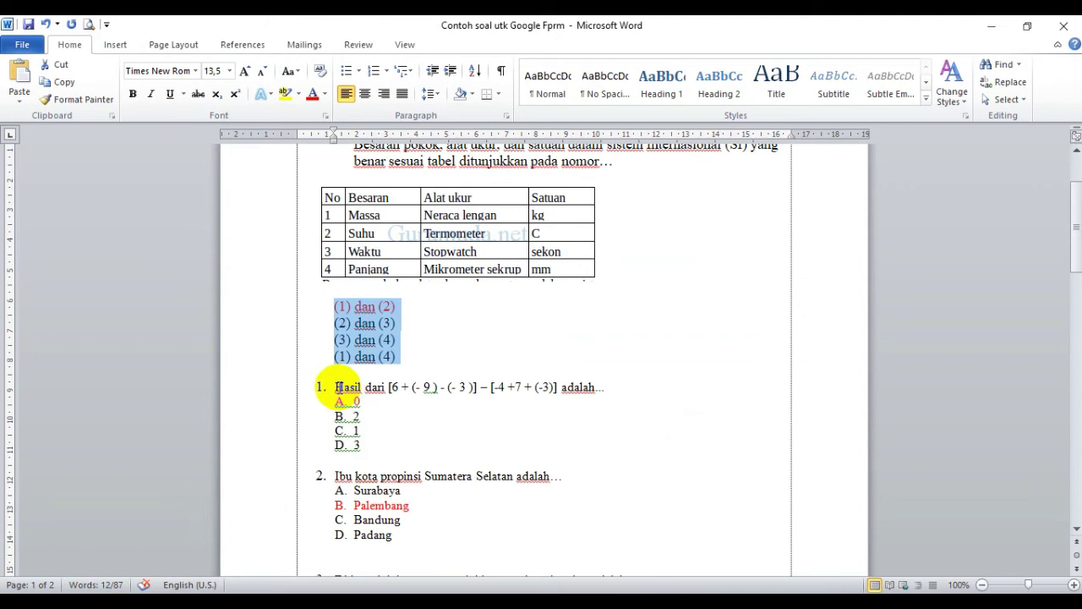
left_click_drag(335, 387, 631, 386)
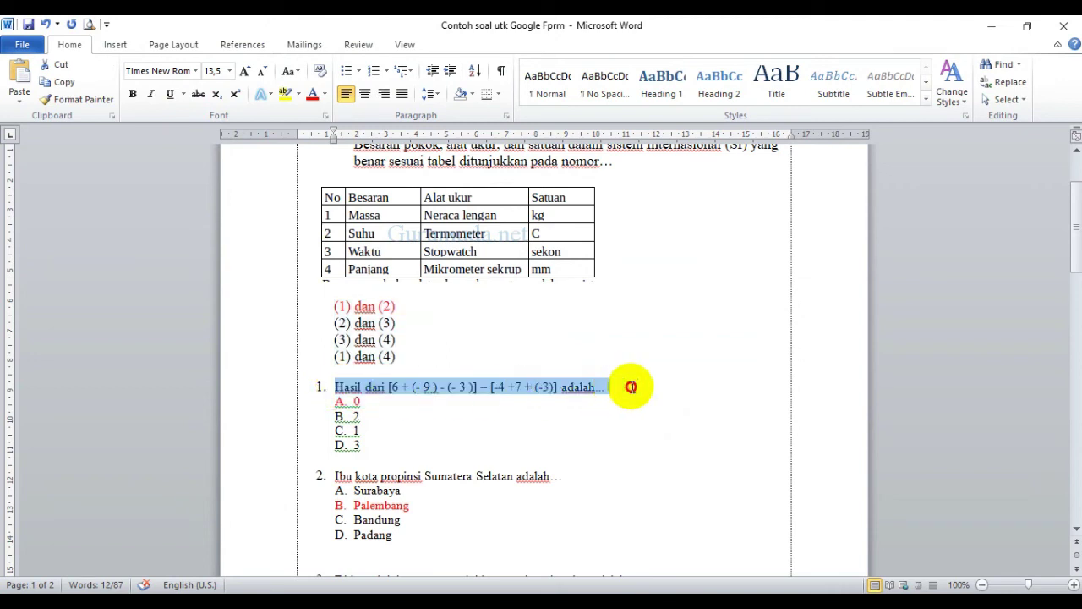
left_click(372, 72)
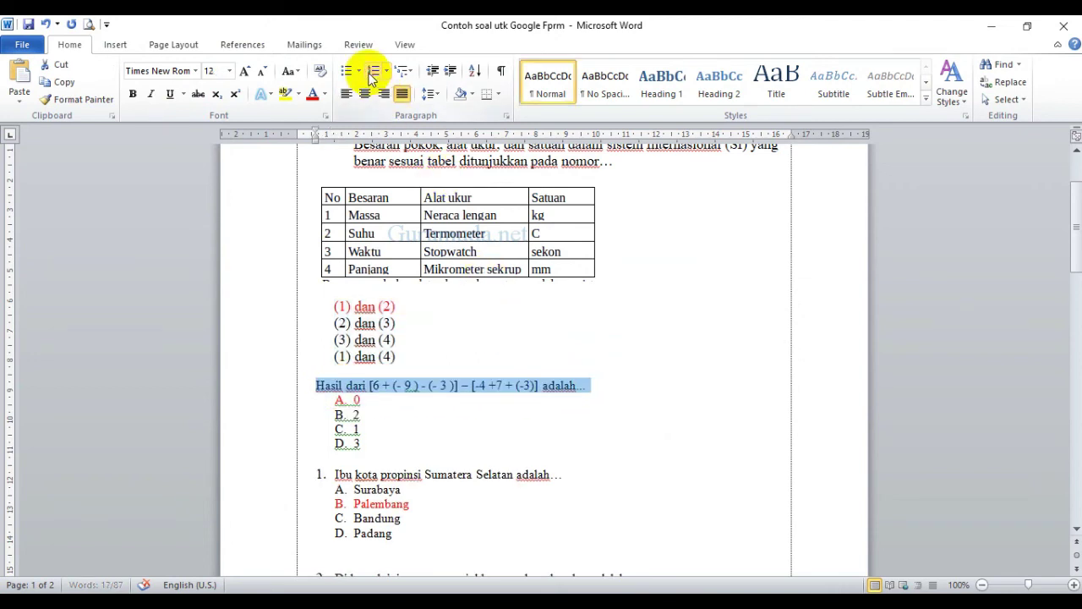
right_click(512, 392)
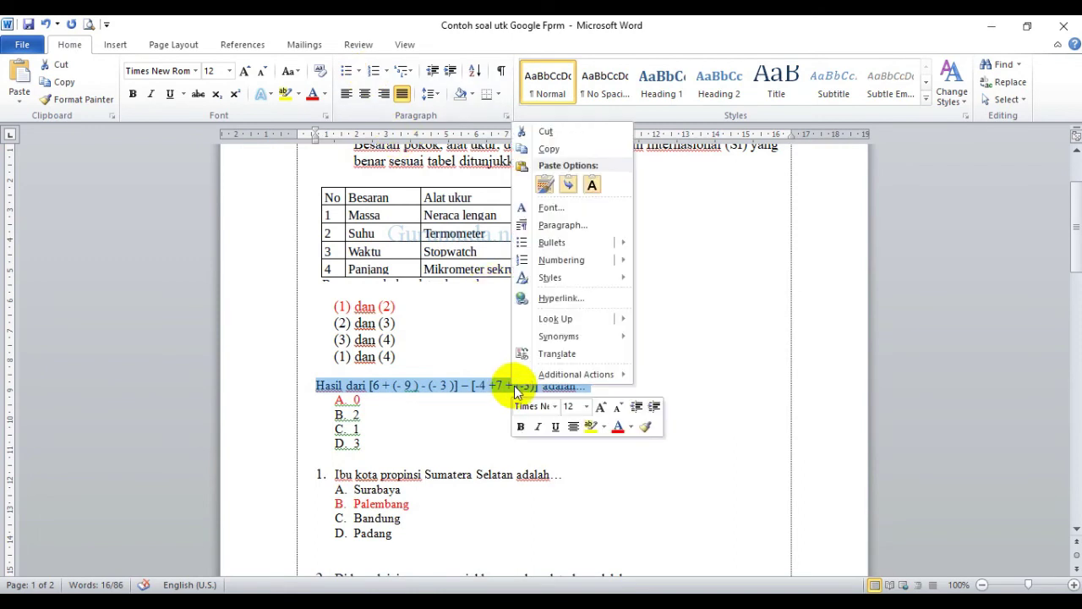
left_click(548, 150)
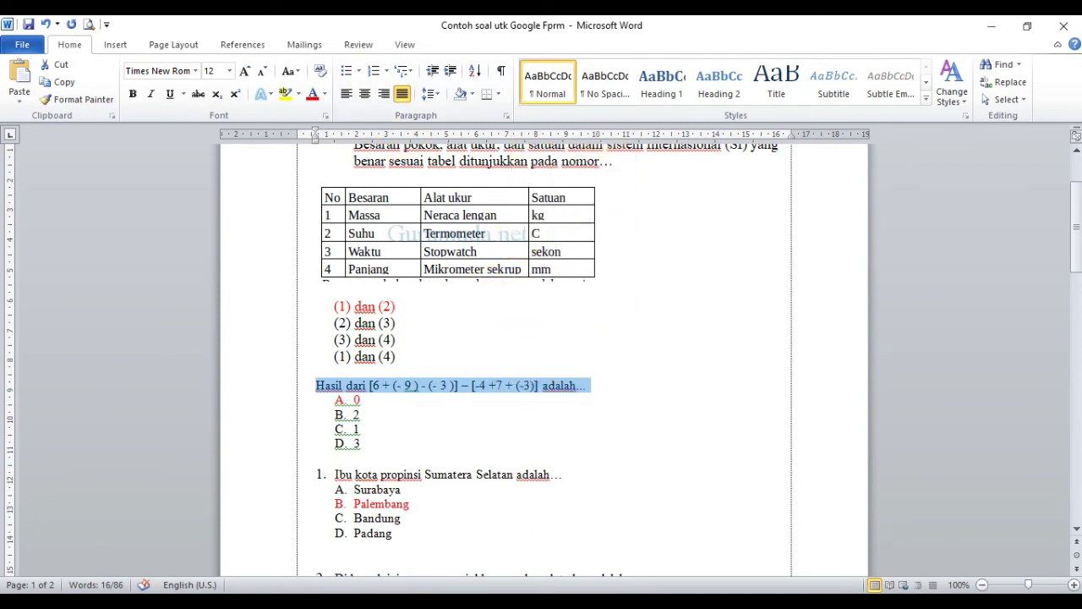
- Switch back to the Google Forms quiz and paste the "Hasil dari…" text as the new question's title
key("alt+Tab")
left_click(282, 437)
right_click(282, 437)
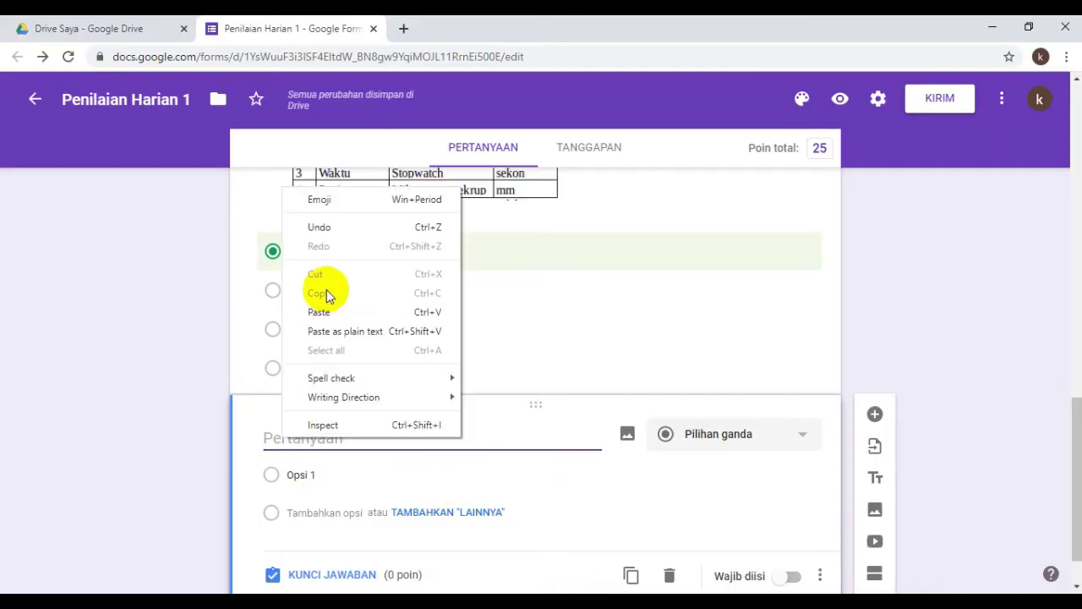
left_click(318, 309)
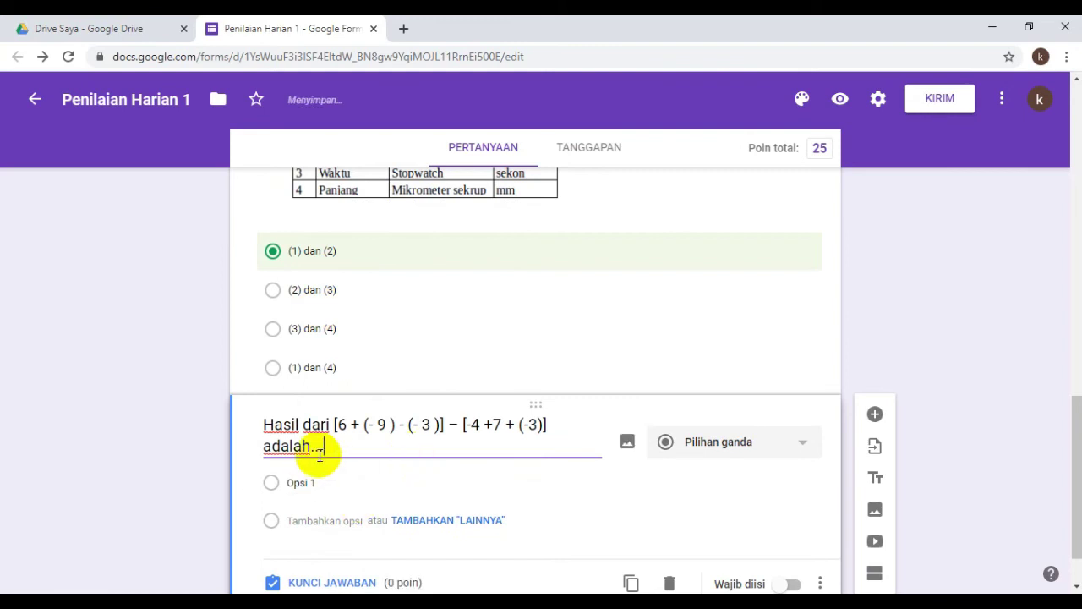
- Select the new question's first option, then remove the lettering from the answers 0, 2, 1, 3 in the Word document and copy them
scroll(317, 448, "down", 1)
left_click(292, 414)
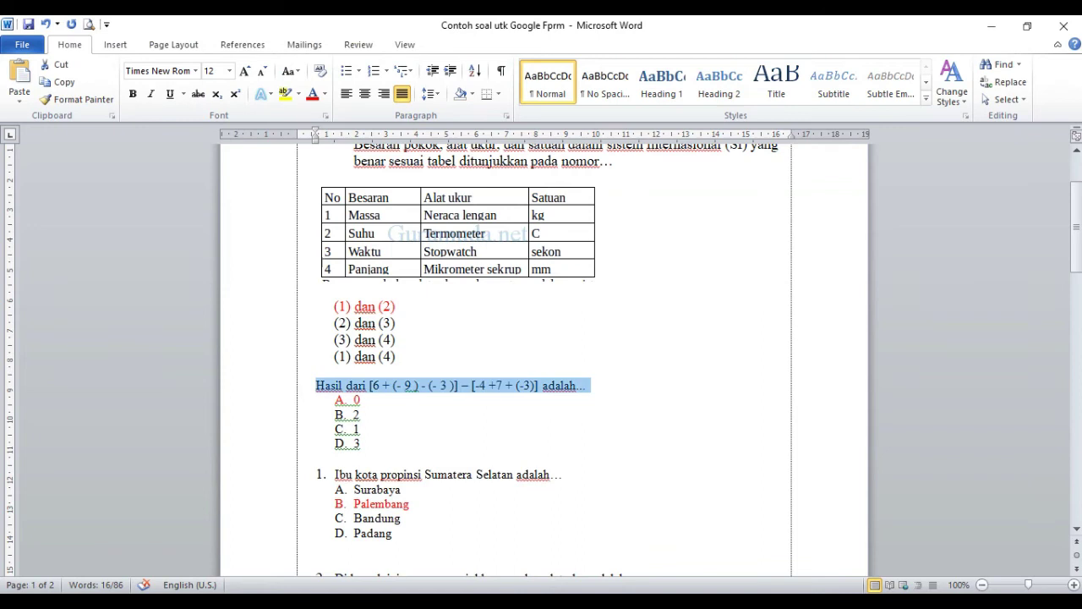
left_click(557, 602)
left_click_drag(349, 401, 363, 442)
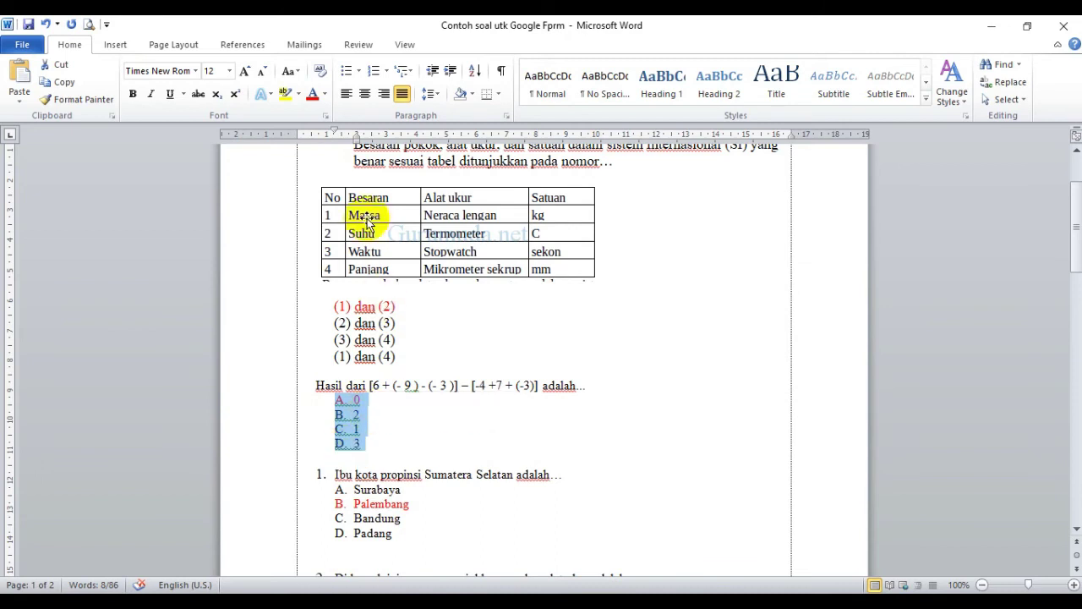
left_click(375, 71)
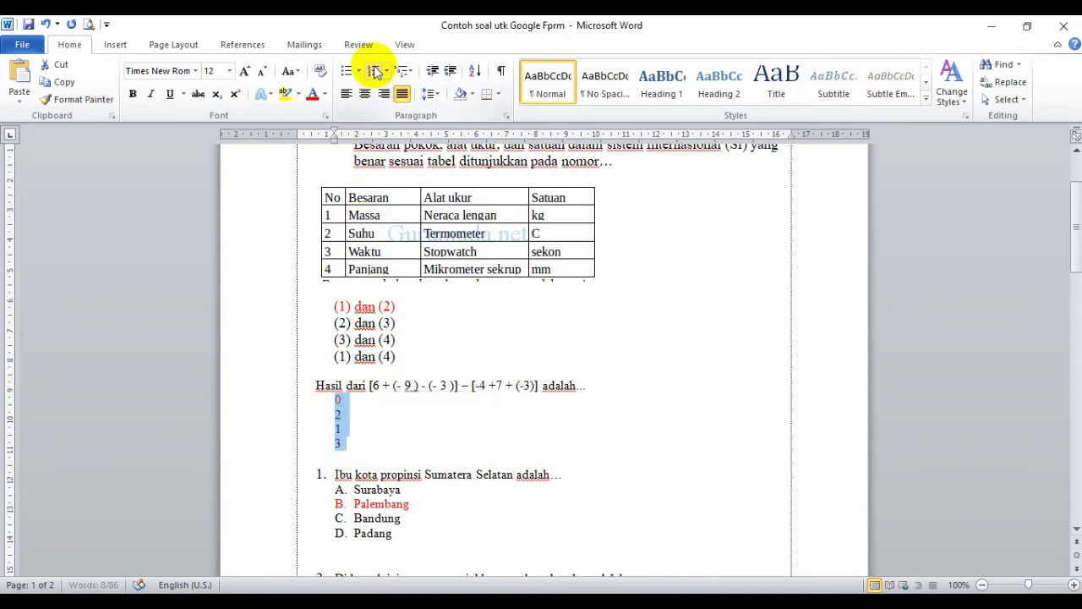
right_click(344, 435)
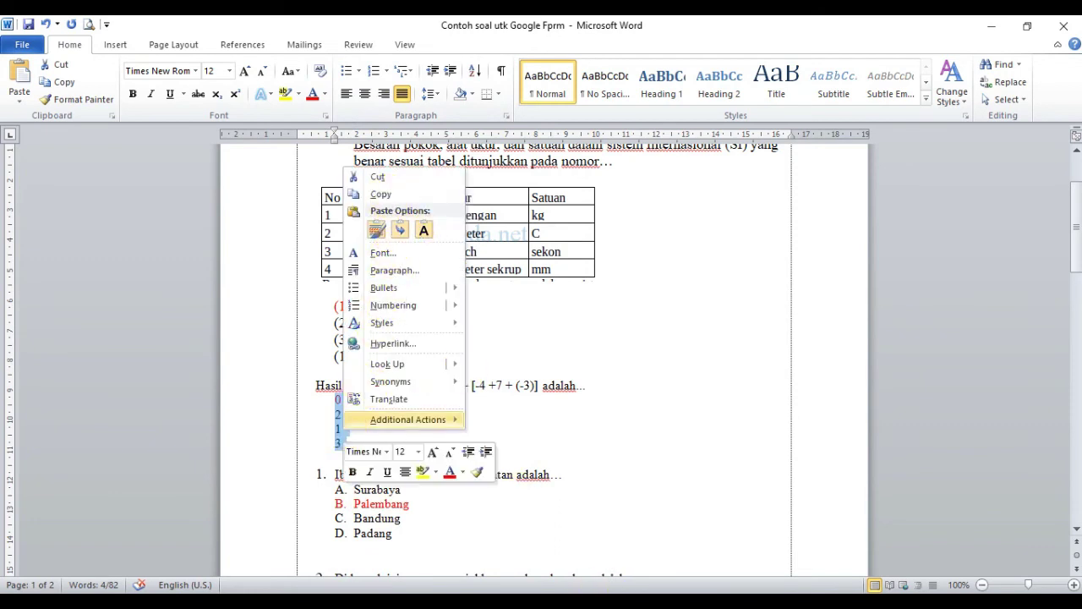
- Return to the Google Forms quiz and paste the copied answers as the "Hasil dari…" question's options 0, 2, 1 and 3
left_click(603, 584)
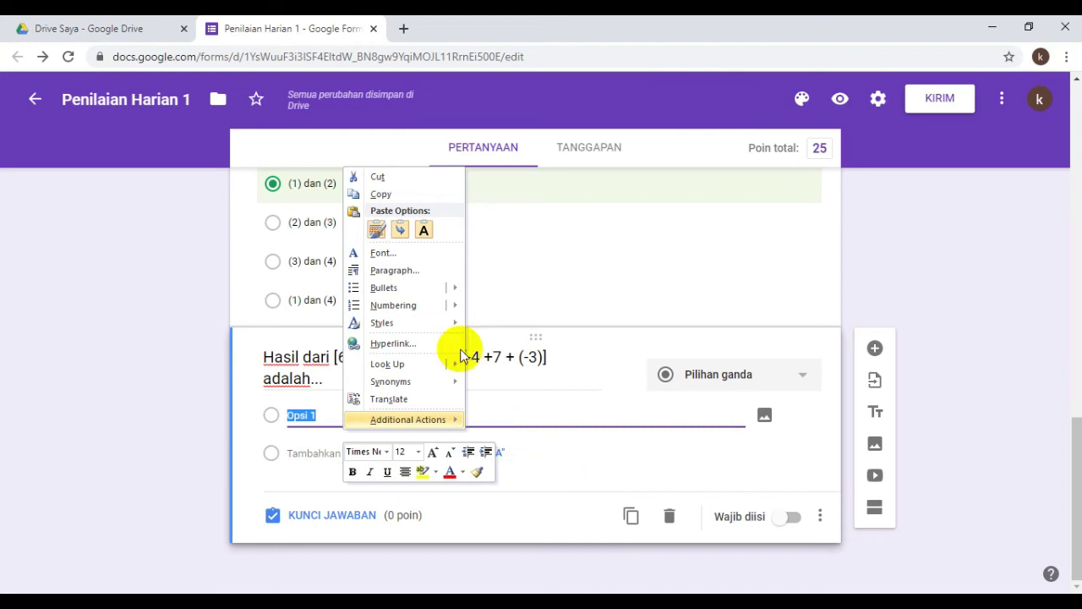
left_click(534, 227)
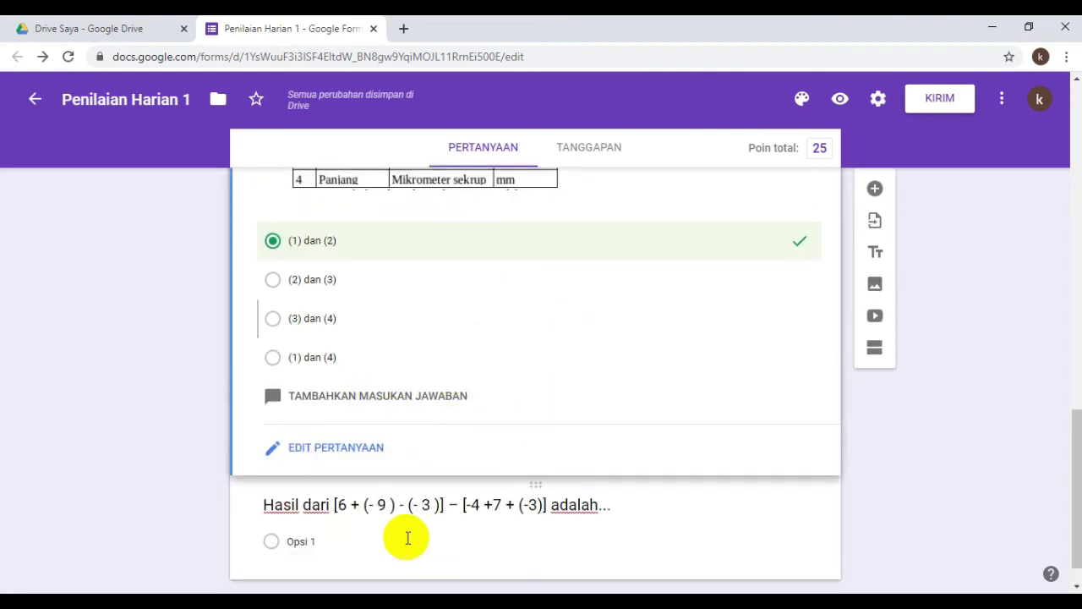
scroll(429, 465, "down", 1)
left_click(290, 505)
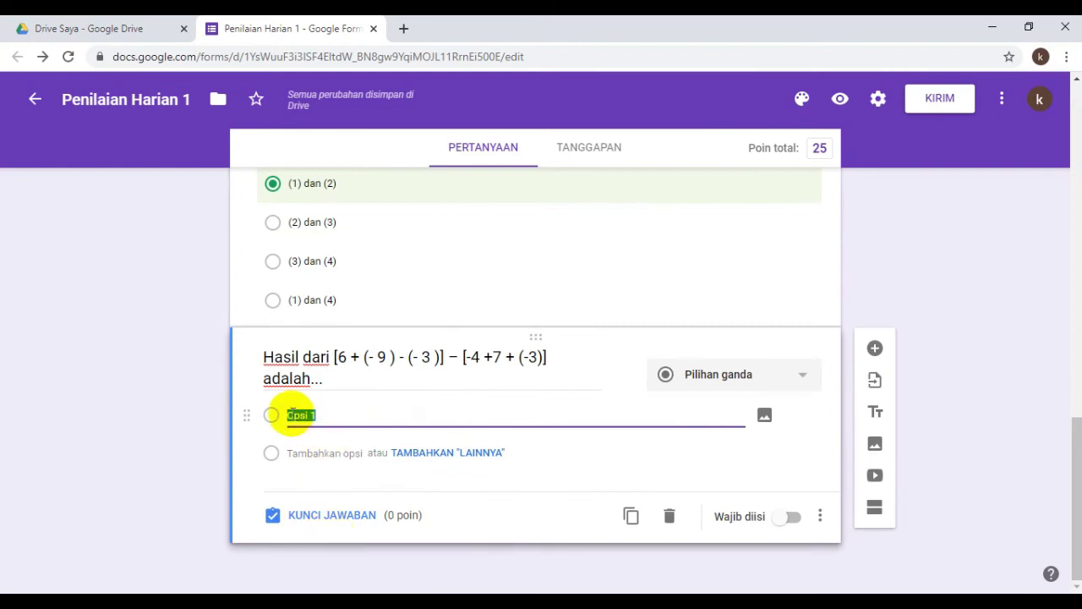
right_click(290, 415)
left_click(333, 241)
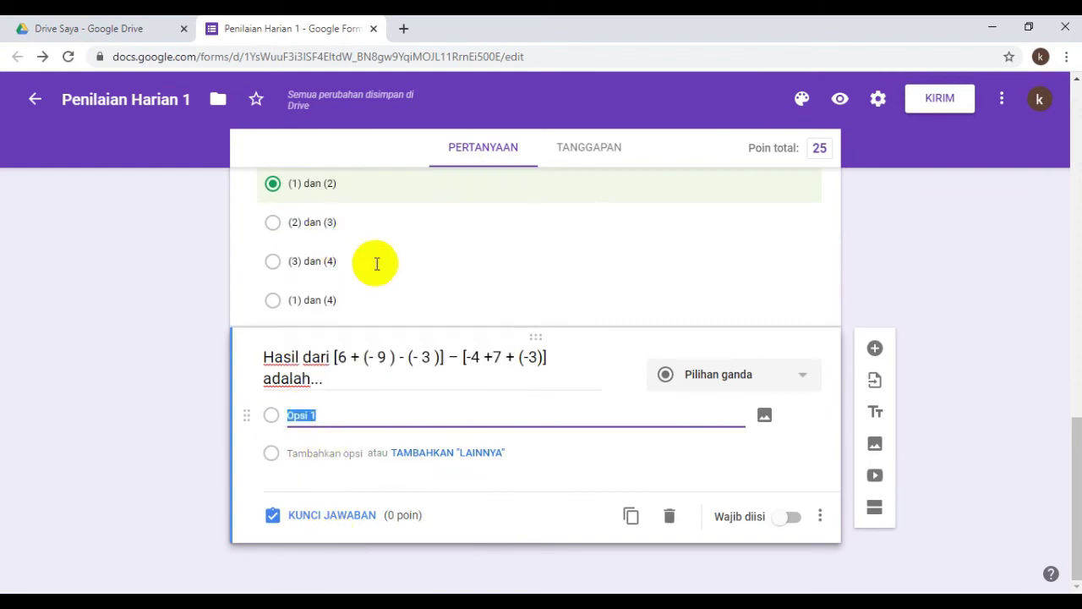
scroll(322, 495, "down", 2)
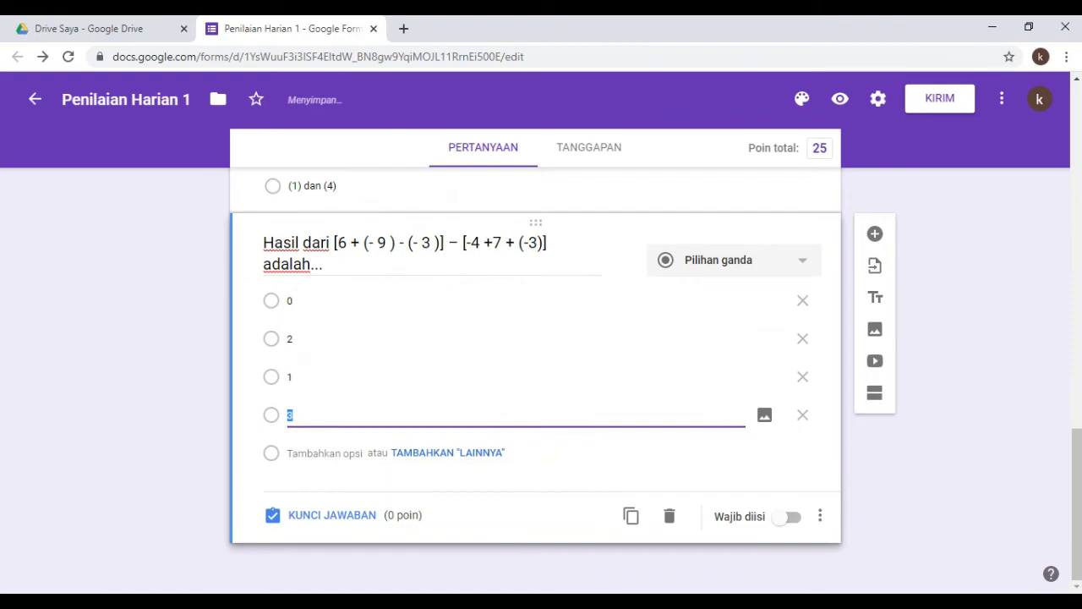
- Check the red-marked answer in the Word document and mark 0 as the correct answer of the "Hasil dari…" question in Google Forms
key("alt+Tab")
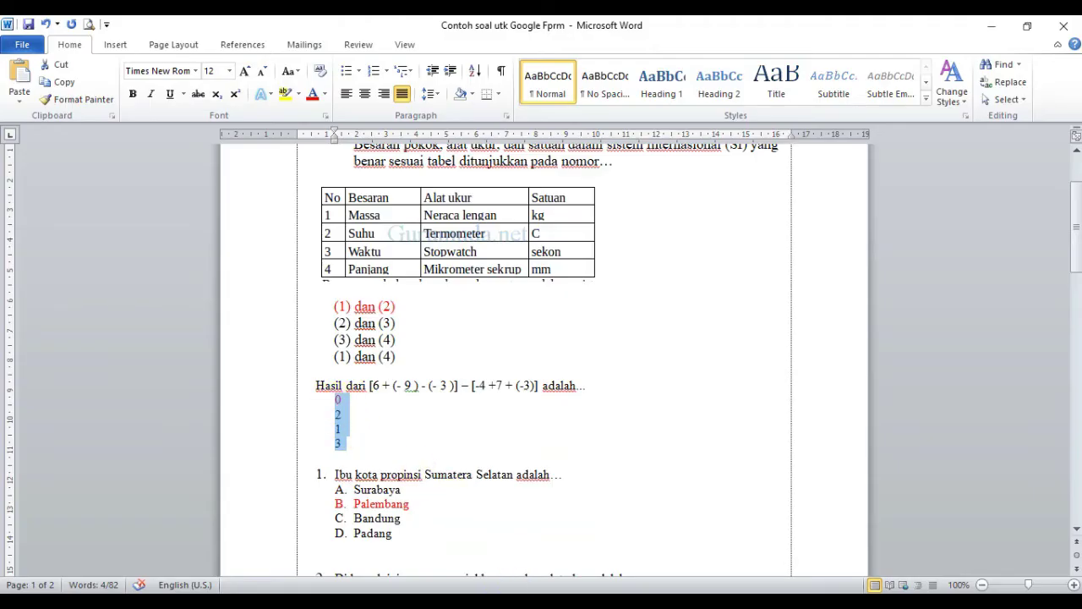
key("alt+Tab")
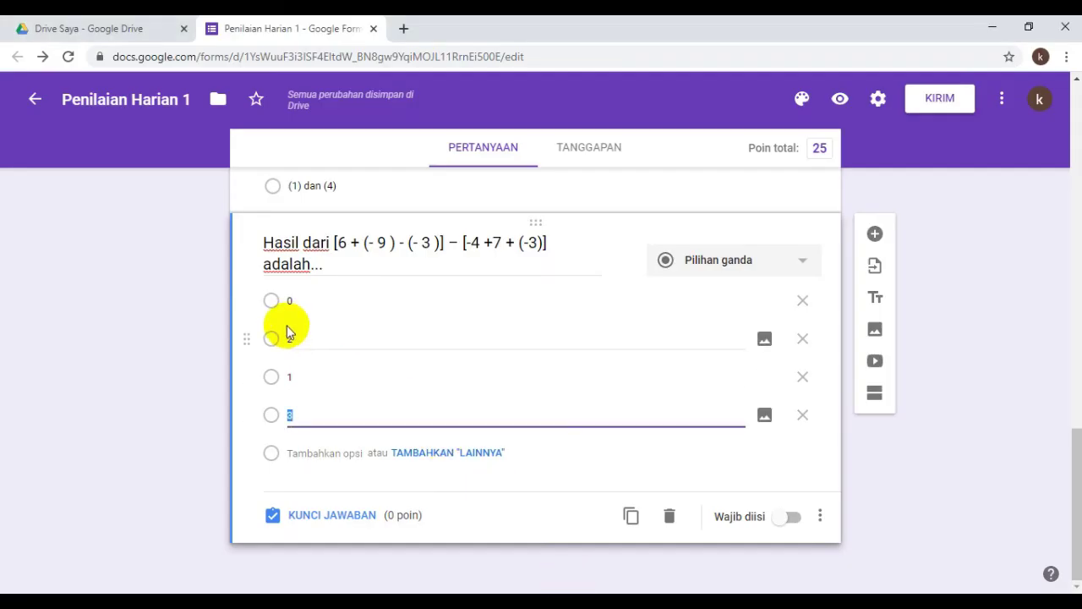
left_click(283, 517)
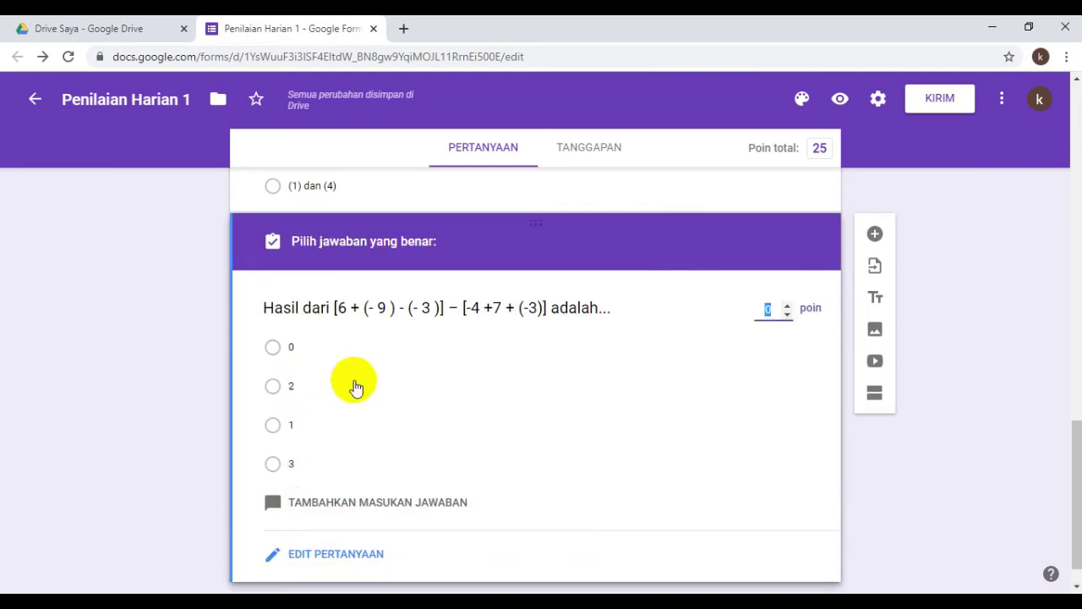
left_click(273, 349)
- Check the points given to the table question above and set the "Hasil dari…" question to 25 points
scroll(863, 374, "up", 2)
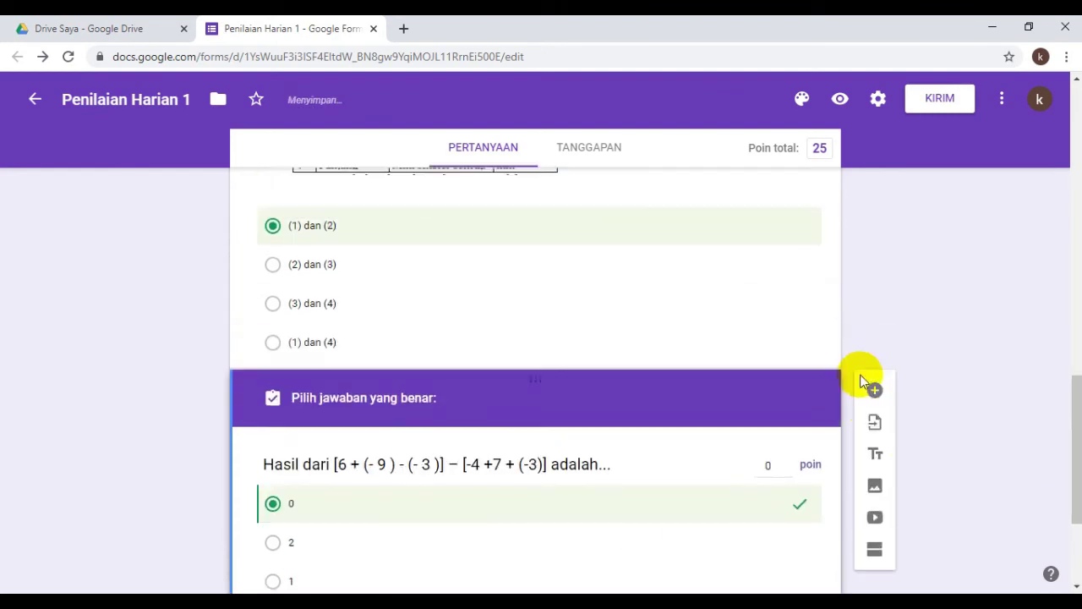
scroll(803, 422, "up", 3)
scroll(803, 364, "up", 1)
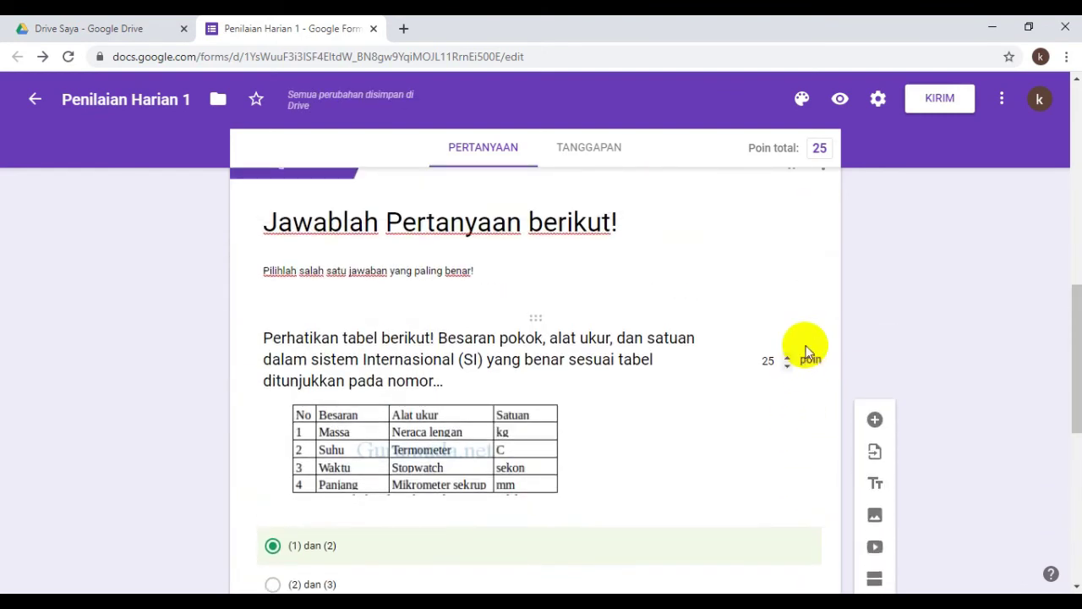
scroll(803, 380, "down", 1)
scroll(803, 390, "down", 5)
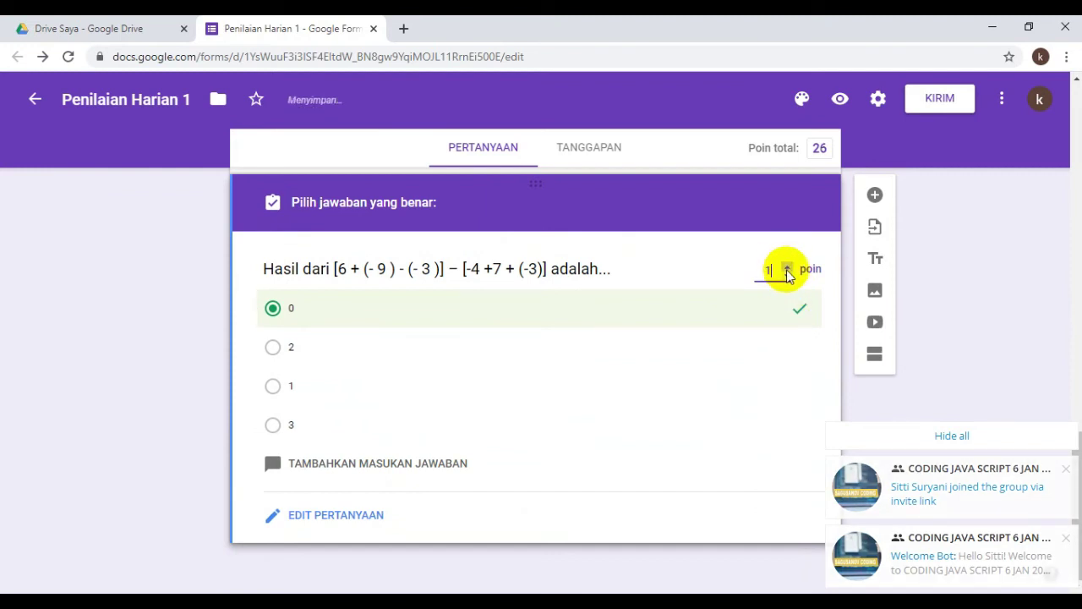
key("BackSpace")
type("25")
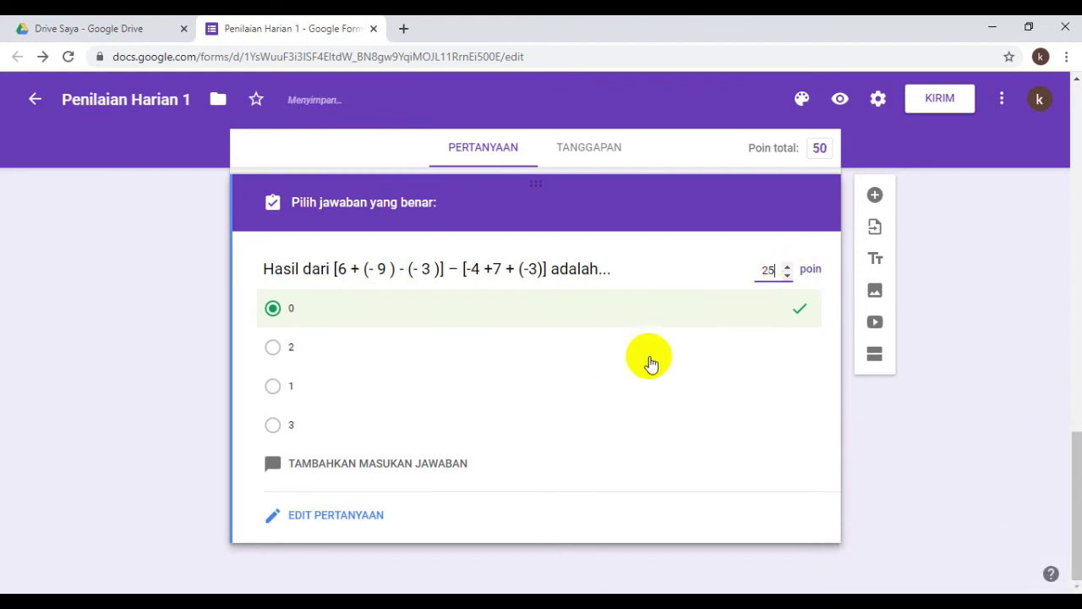
- Add a blank question, and copy "Ibu kota propinsi Sumatera Selatan adalah…" from the Word document with its numbering removed
left_click(875, 197)
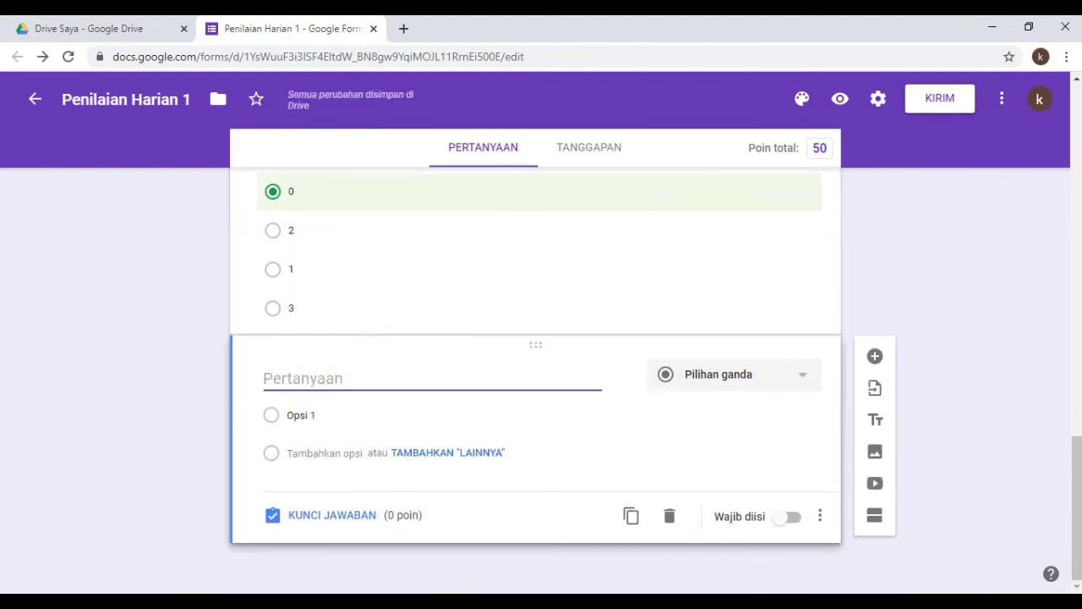
left_click(566, 541)
scroll(384, 431, "down", 2)
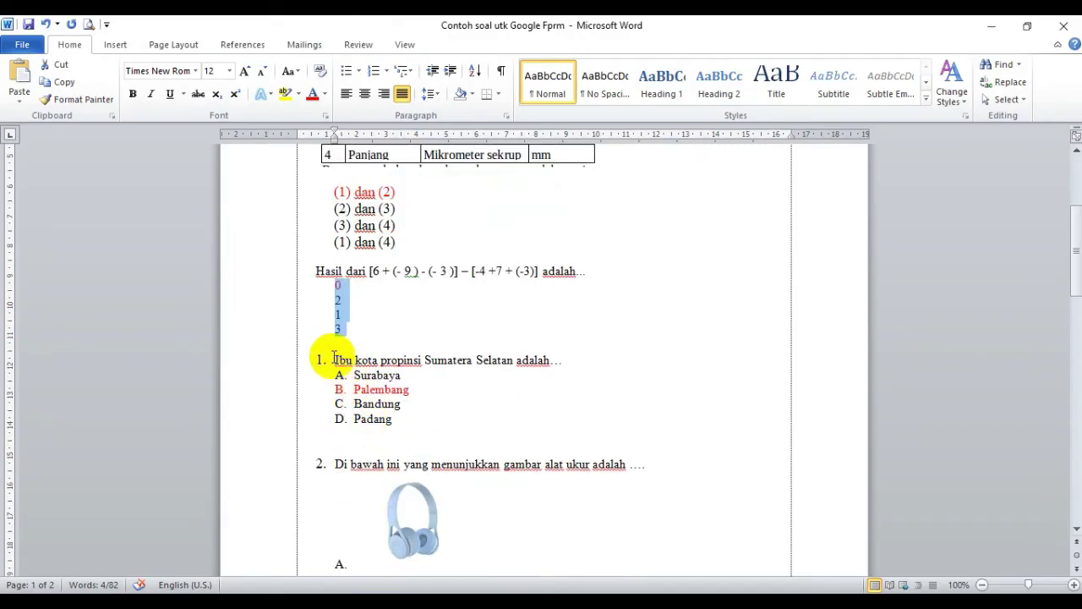
left_click_drag(335, 359, 552, 356)
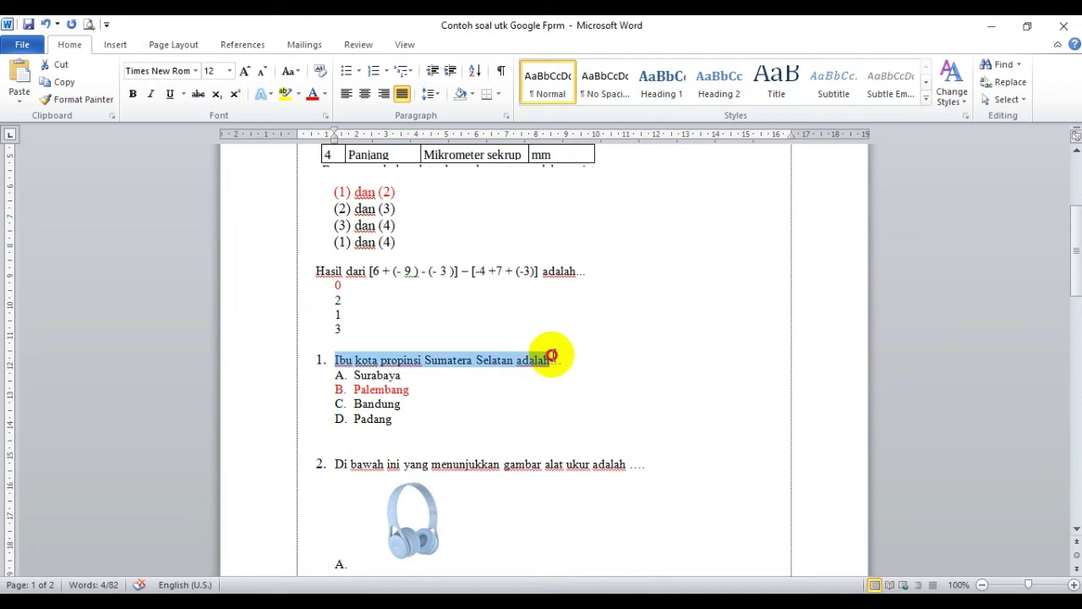
left_click(372, 73)
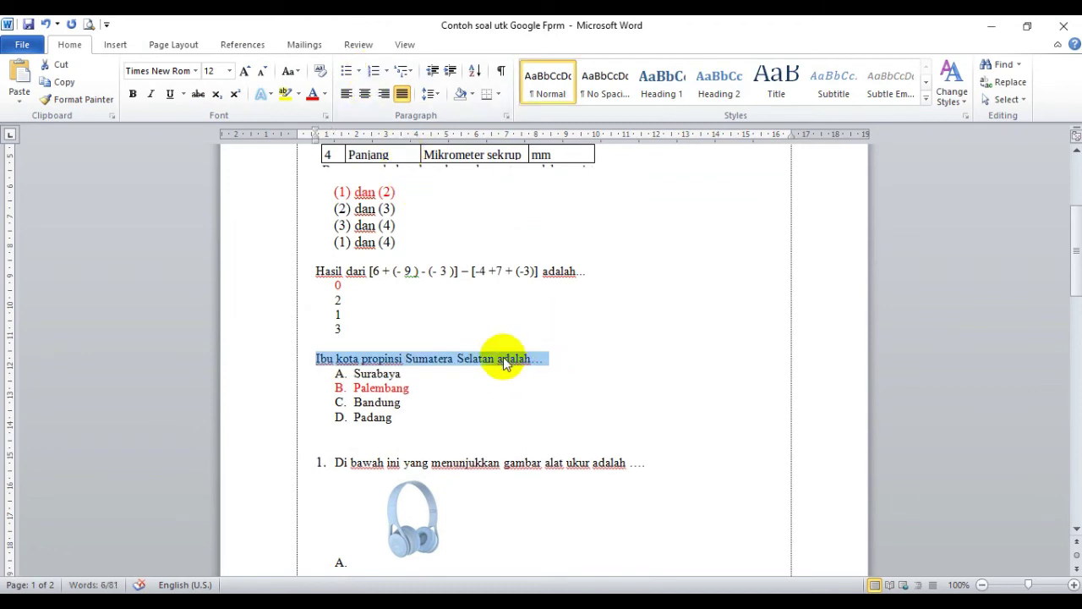
right_click(504, 362)
left_click(541, 124)
- Switch back to the Google Forms quiz and paste "Ibu kota propinsi Sumatera Selatan adalah…" as the new question's title
key("alt+Tab")
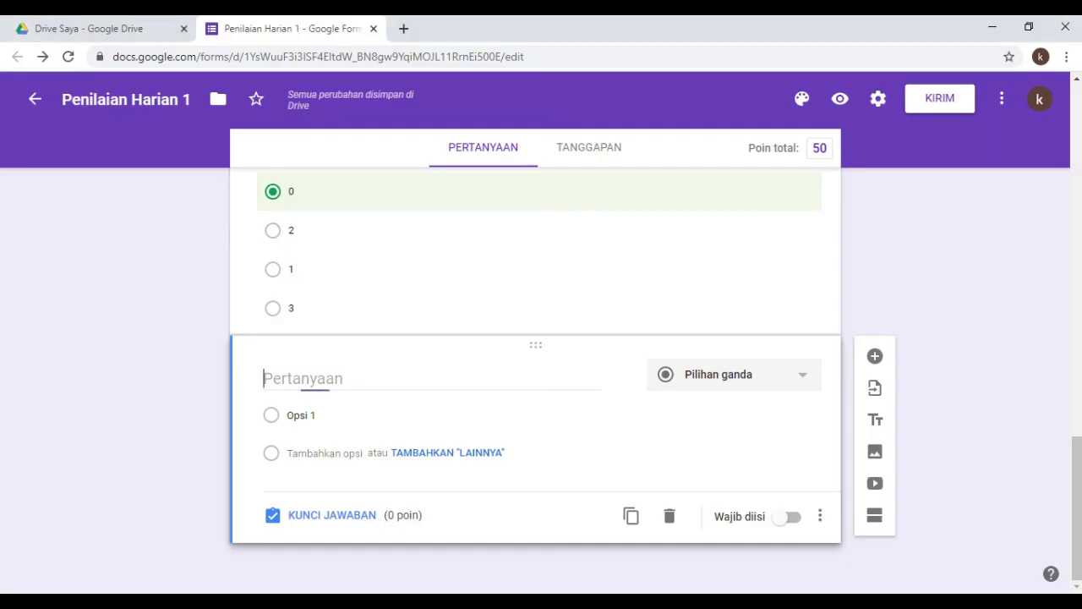
left_click(312, 380)
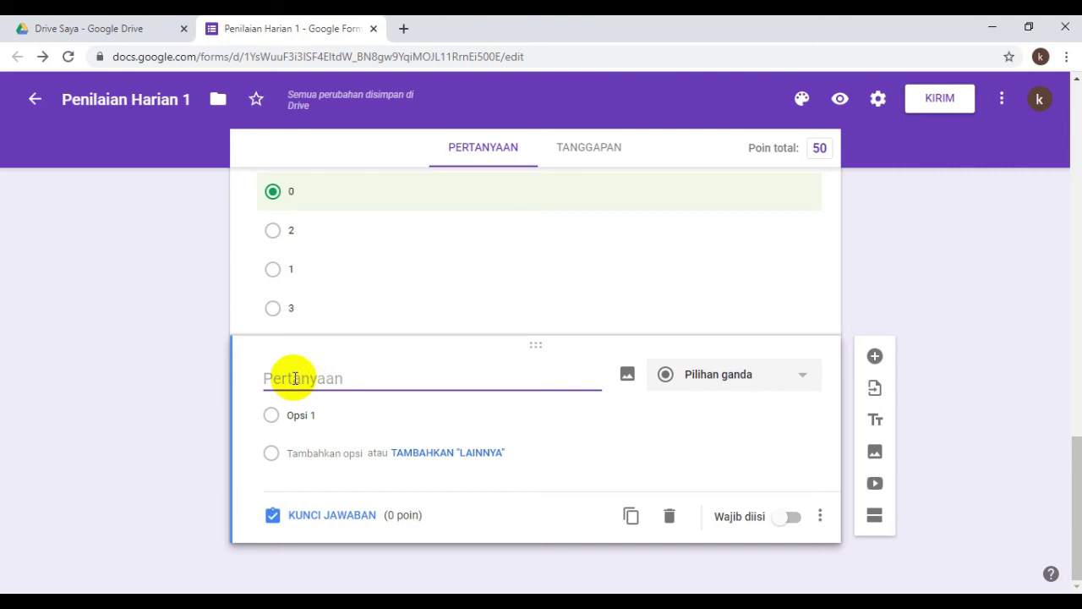
right_click(293, 378)
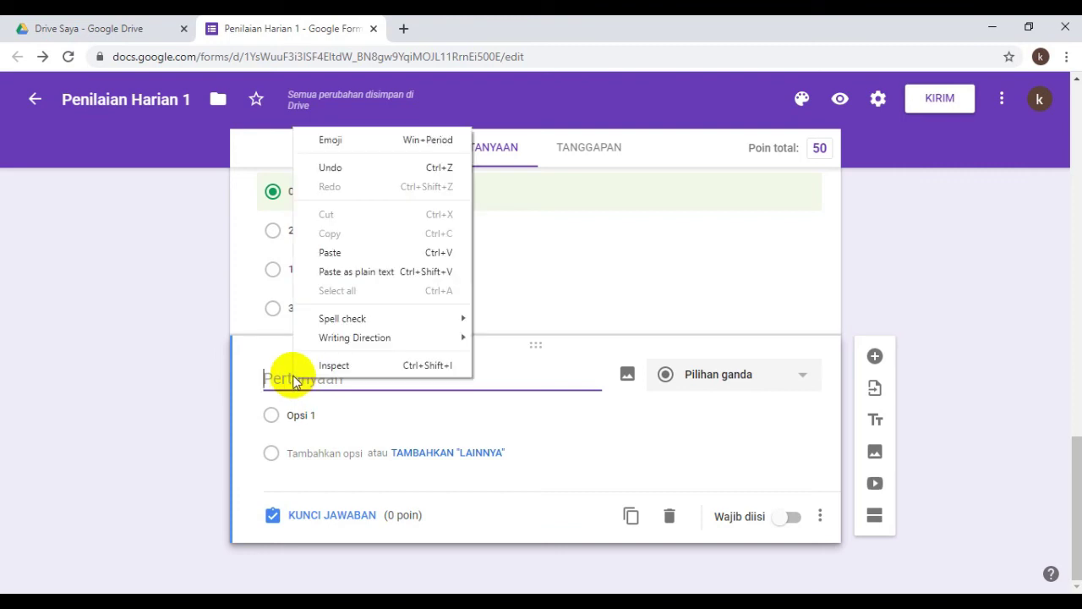
left_click(339, 252)
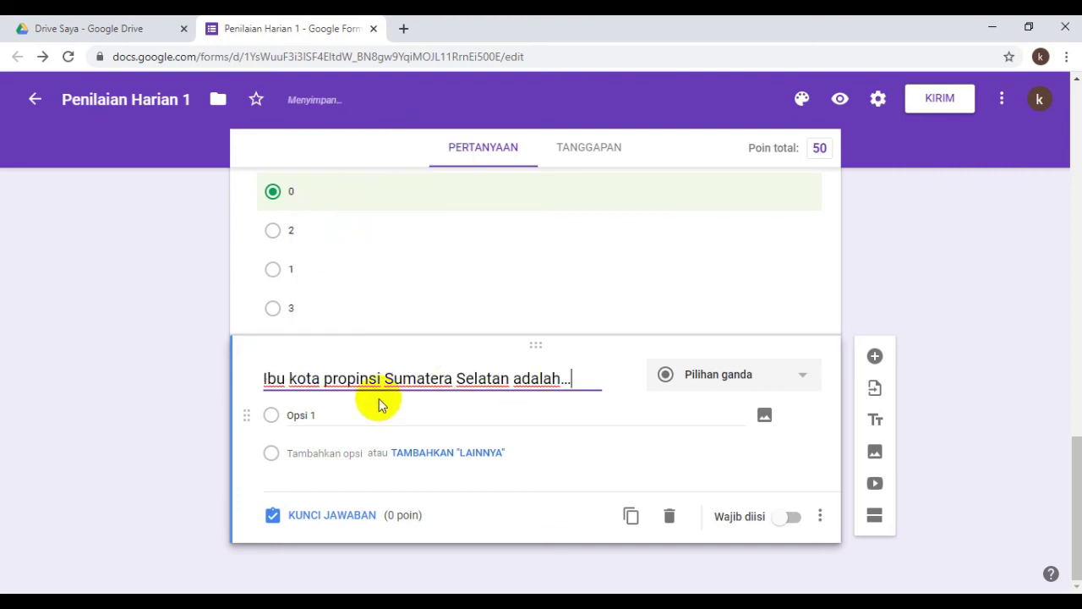
- Select the new question's first option, then remove the lettering from Surabaya, Palembang, Bandung, Padang in the Word document and copy them
left_click(294, 416)
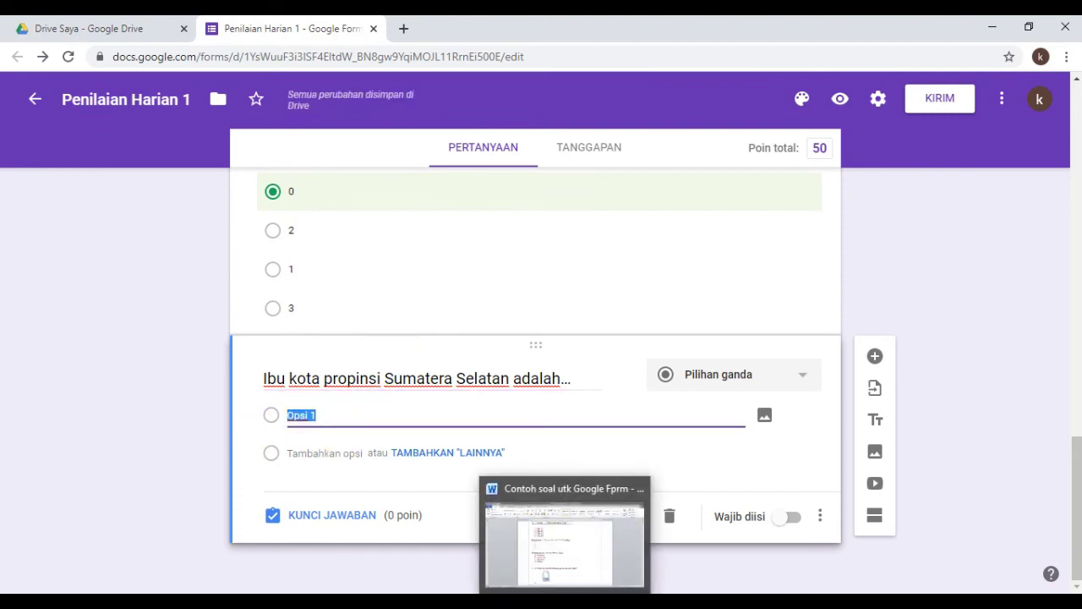
left_click(561, 591)
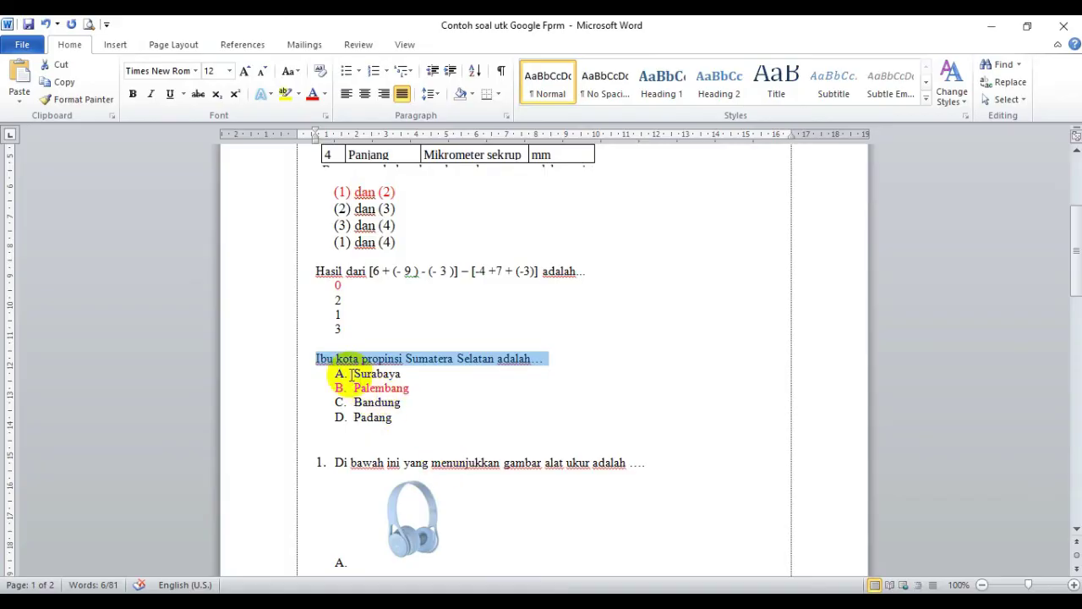
left_click_drag(311, 375, 415, 415)
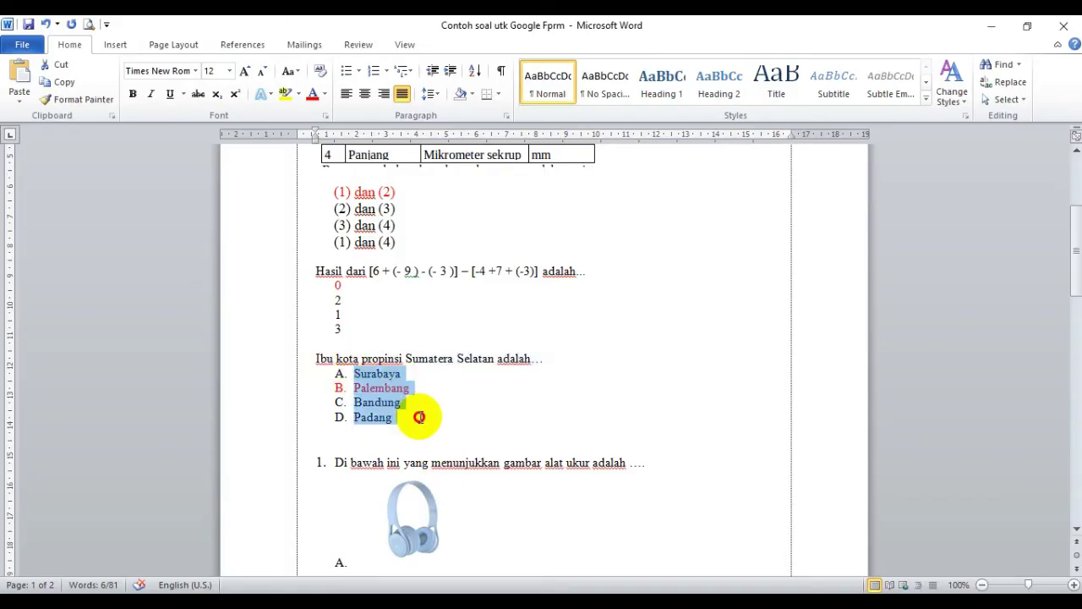
left_click(375, 74)
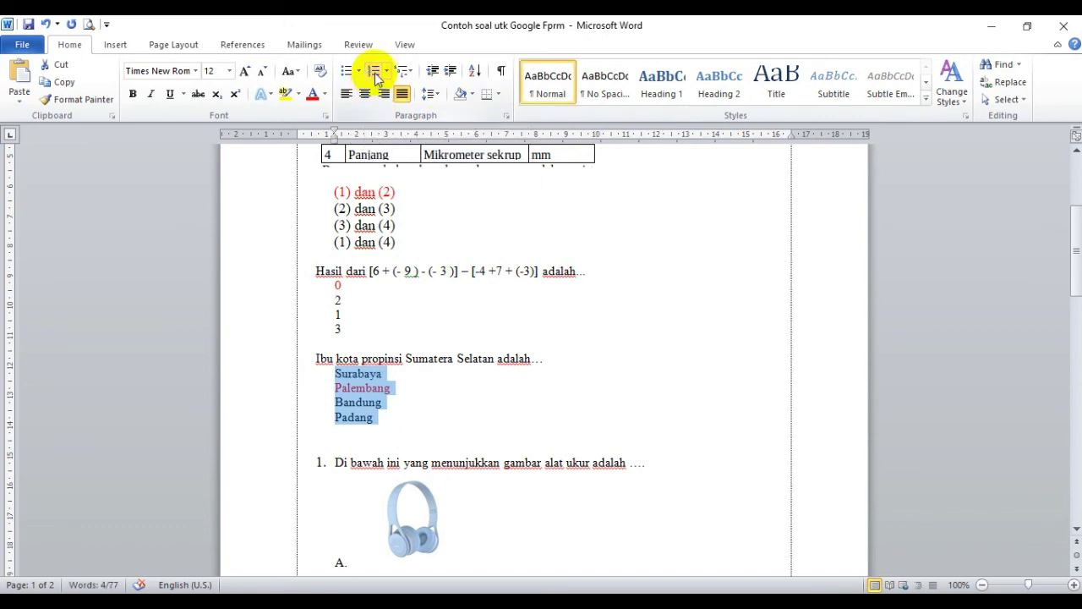
right_click(359, 406)
left_click(394, 163)
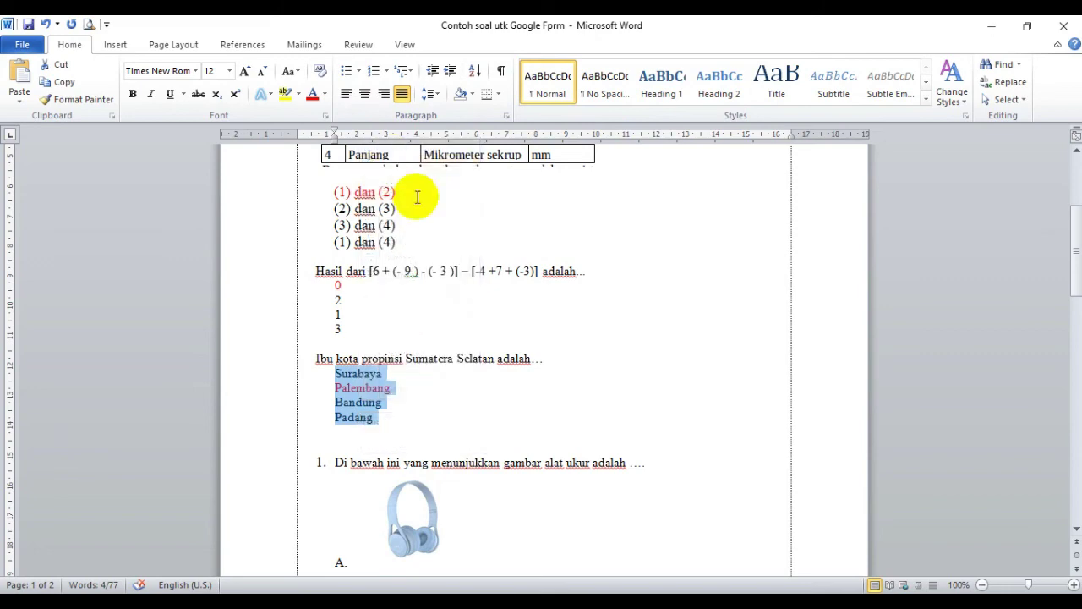
- Return to the Google Forms quiz and paste Surabaya, Palembang, Bandung and Padang as the "Ibu kota…" question's options
key("alt+Tab")
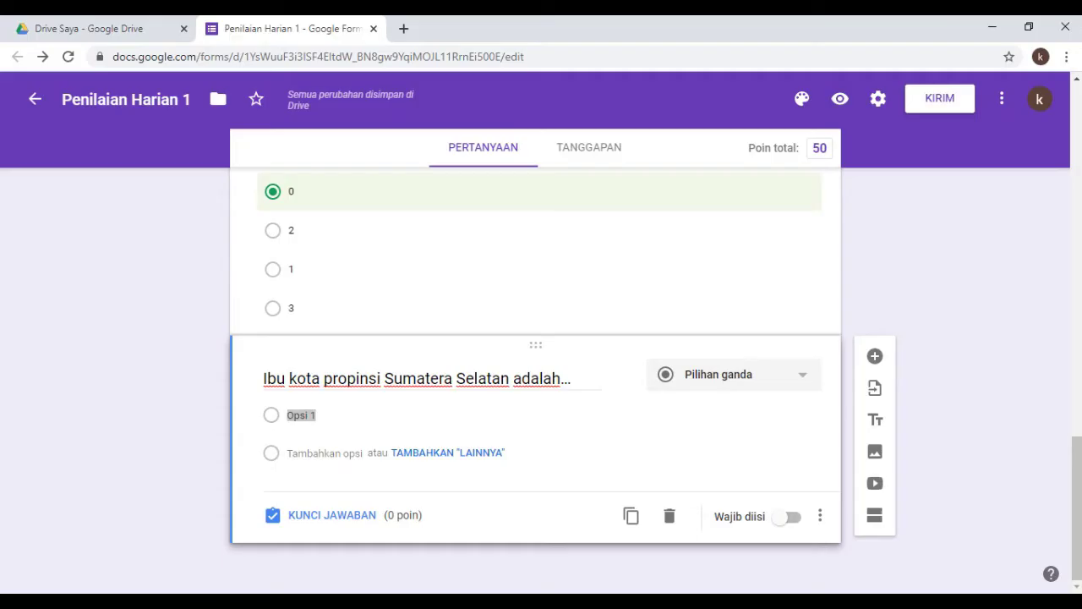
right_click(300, 415)
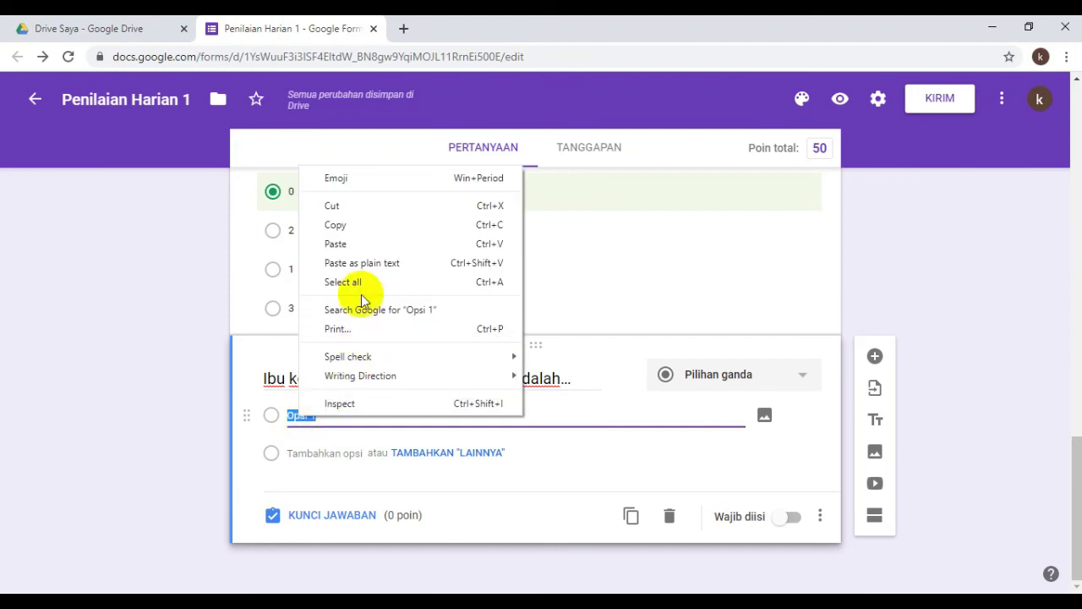
left_click(336, 245)
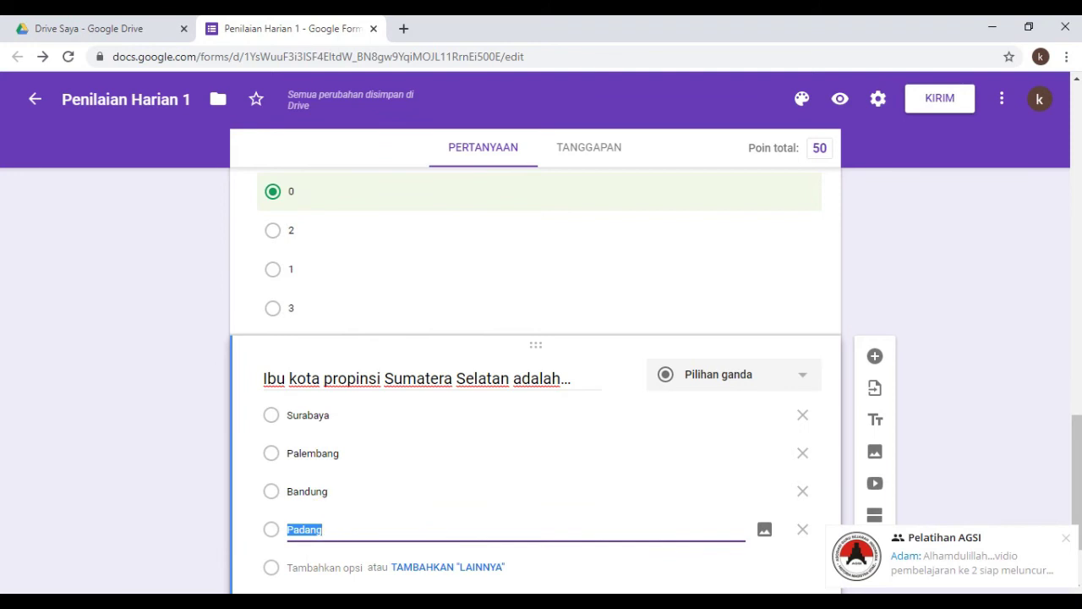
- Check the red-marked answer in Word, then mark Palembang as correct in Google Forms and set the question to 25 points
key("alt+Tab")
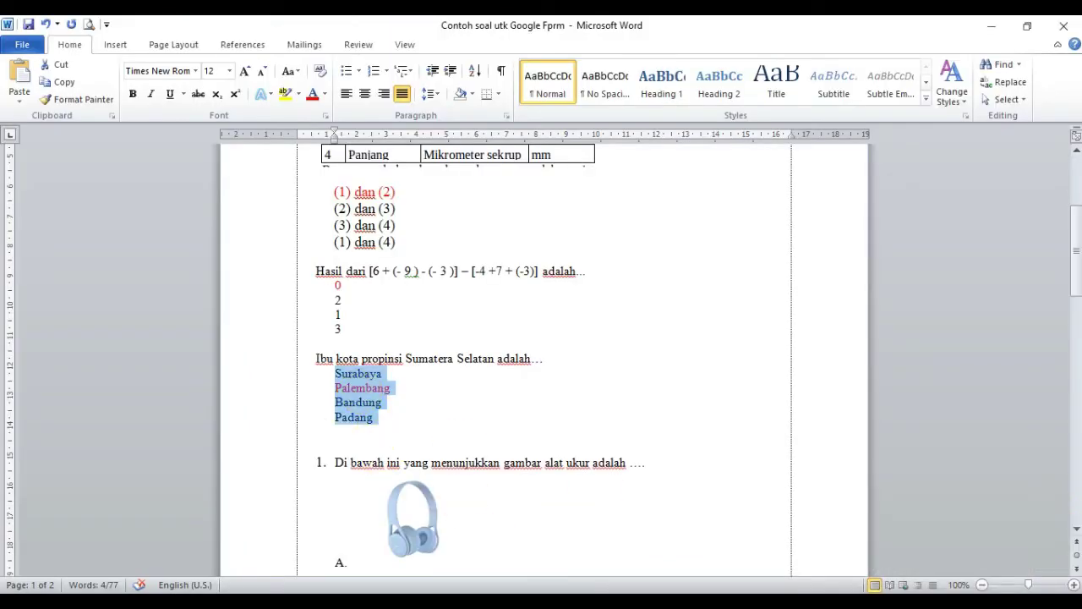
key("alt+Tab")
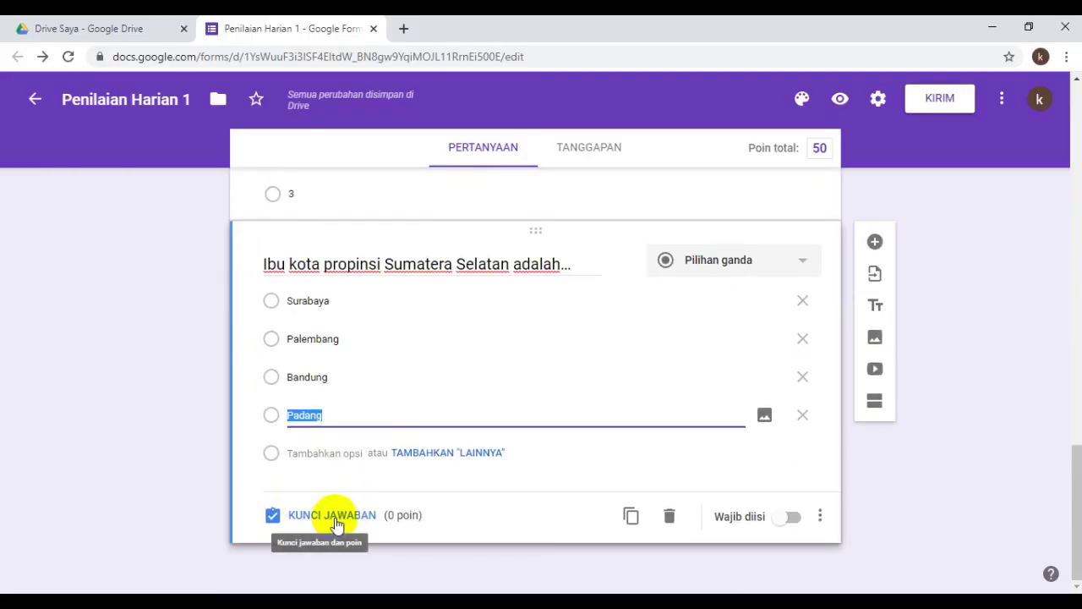
left_click(272, 515)
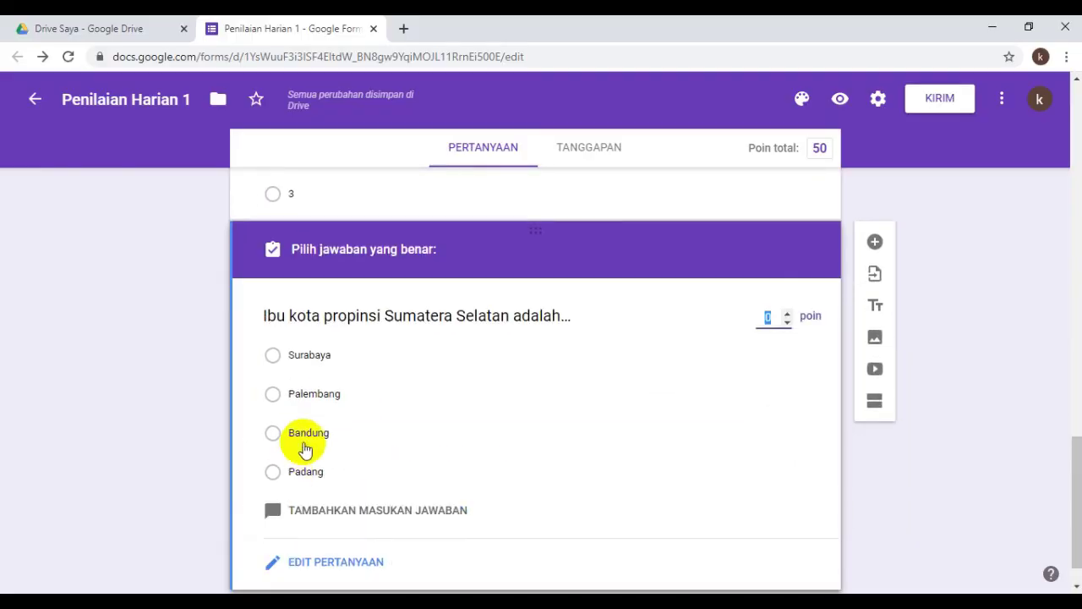
left_click(273, 394)
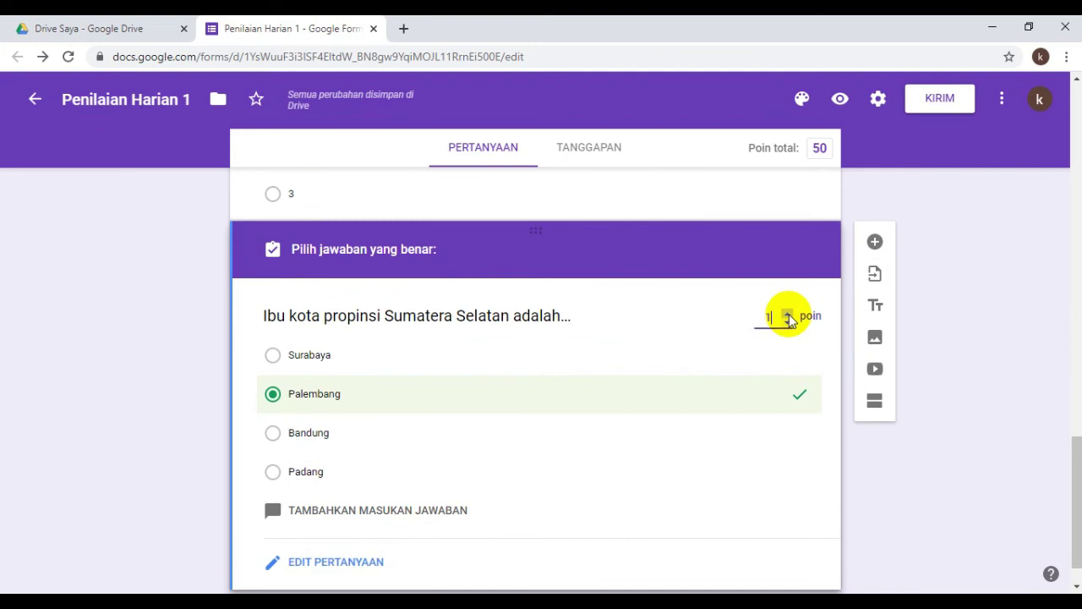
left_click(788, 317)
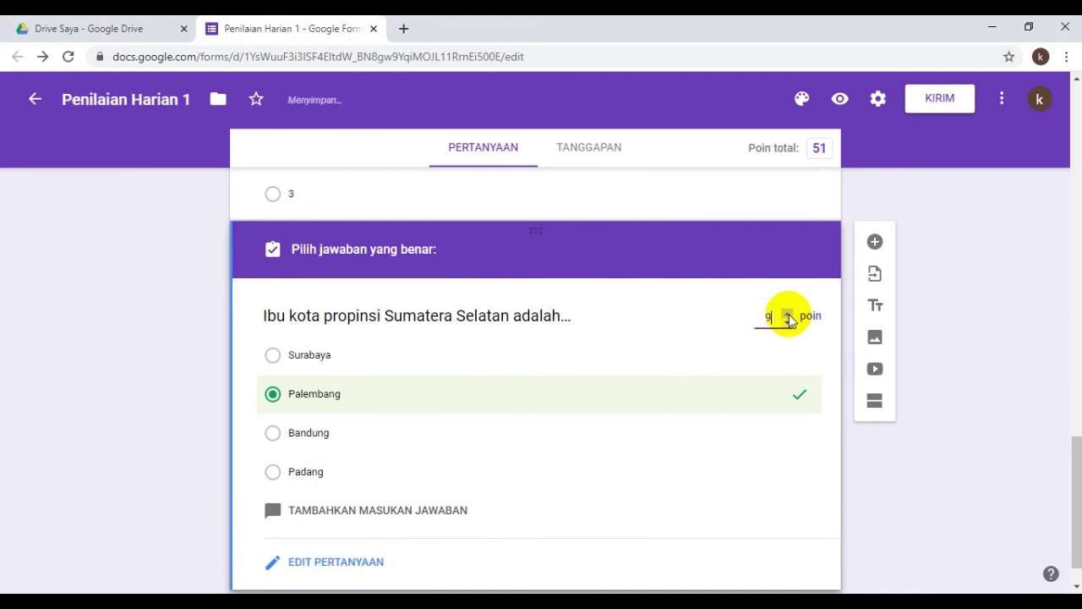
left_click(787, 316)
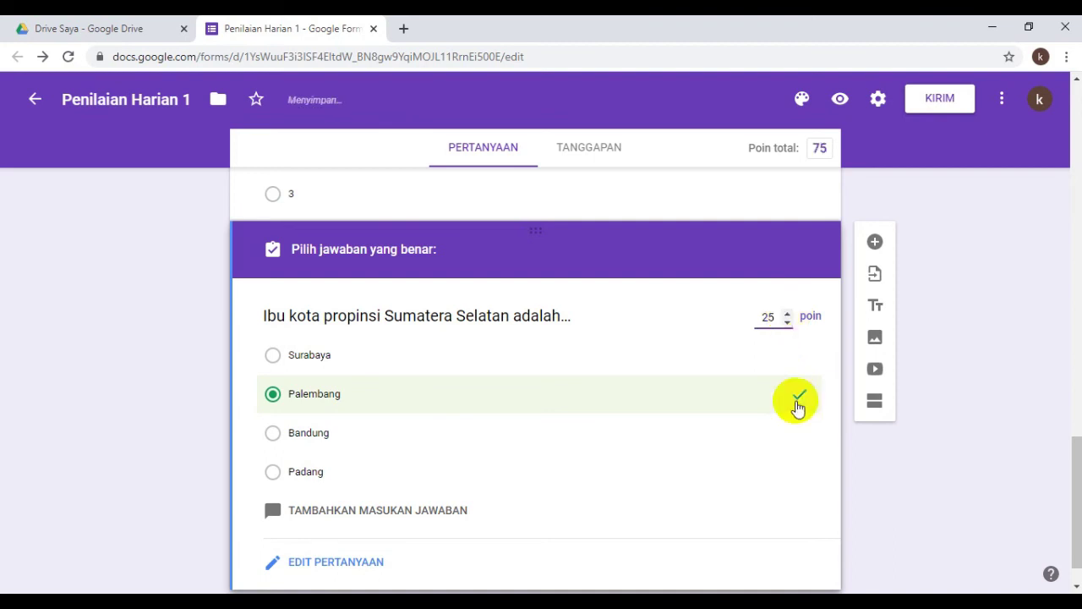
- Add a new question below the "Ibu kota…" question in the quiz, and switch to the Word document
scroll(647, 459, "down", 1)
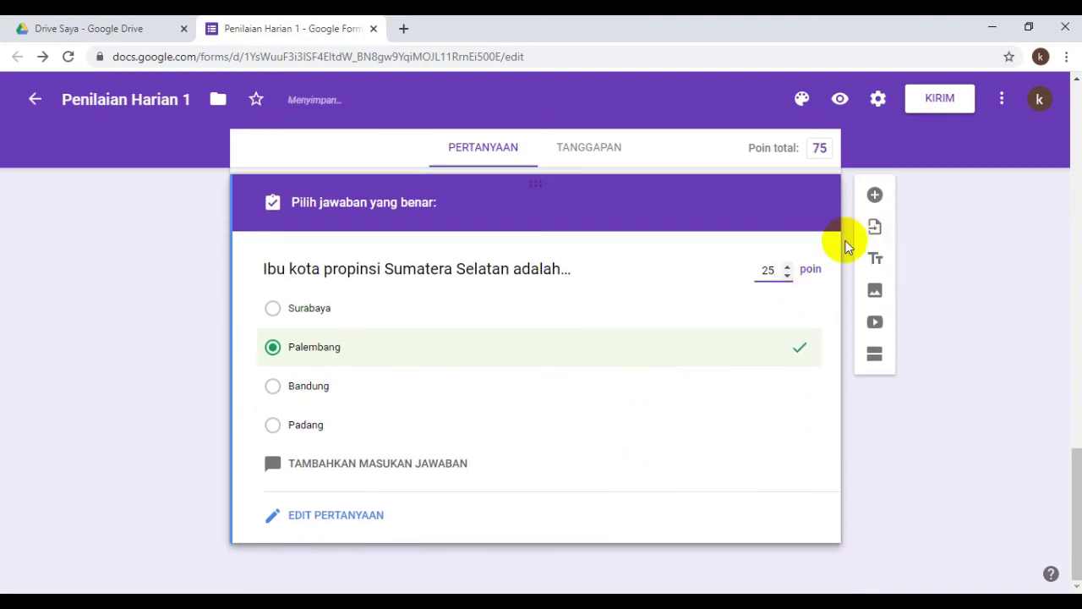
left_click(875, 196)
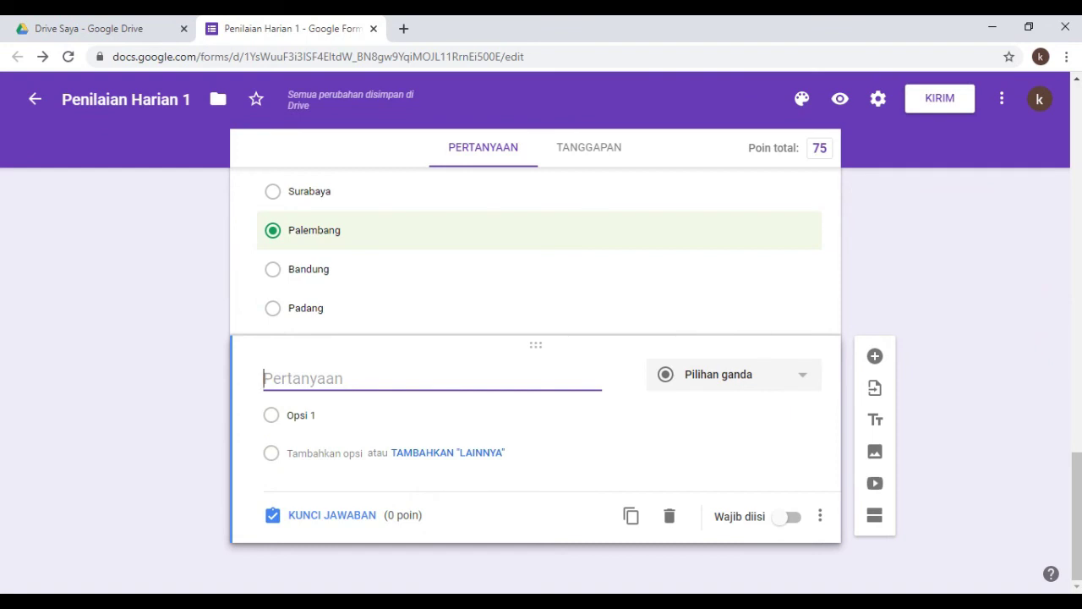
left_click(524, 541)
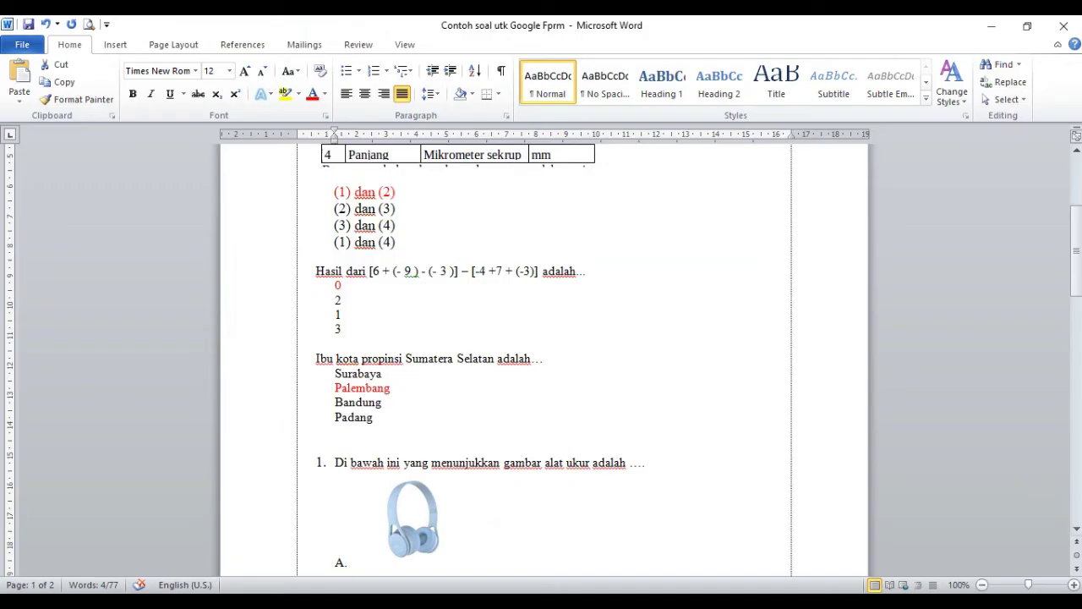
- Remove the numbering from the line "Di bawah ini yang menunjukkan gambar alat ukur adalah …." and copy that line
scroll(448, 440, "down", 2)
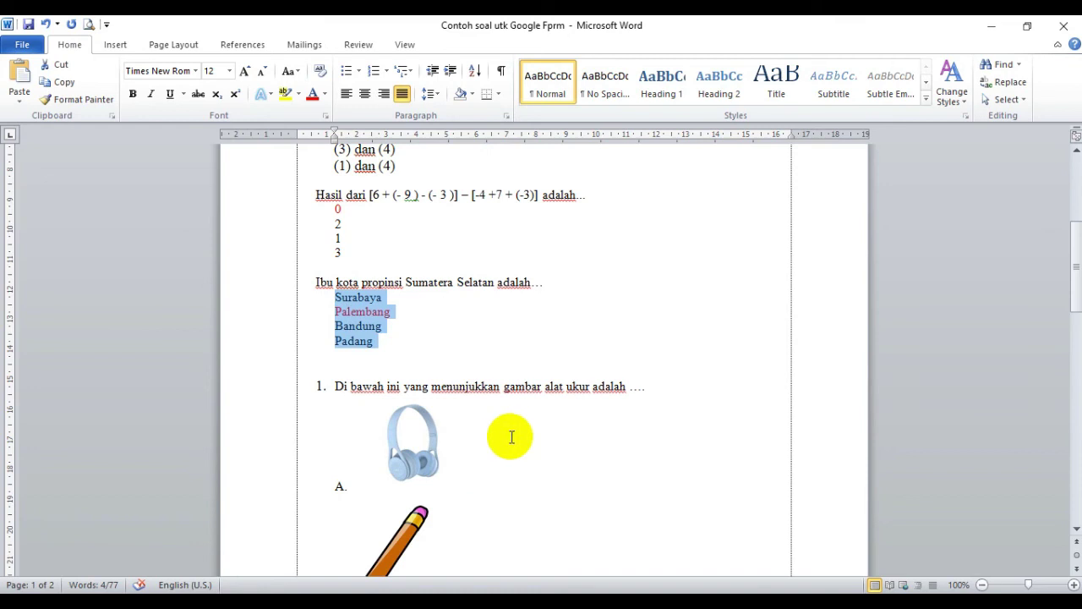
left_click_drag(335, 385, 647, 389)
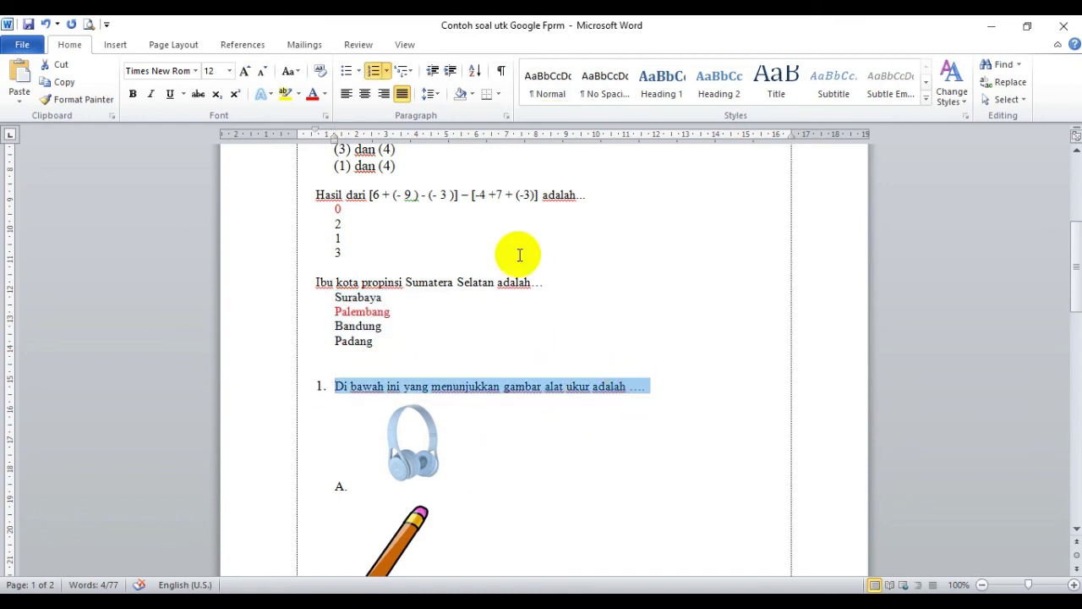
left_click(376, 73)
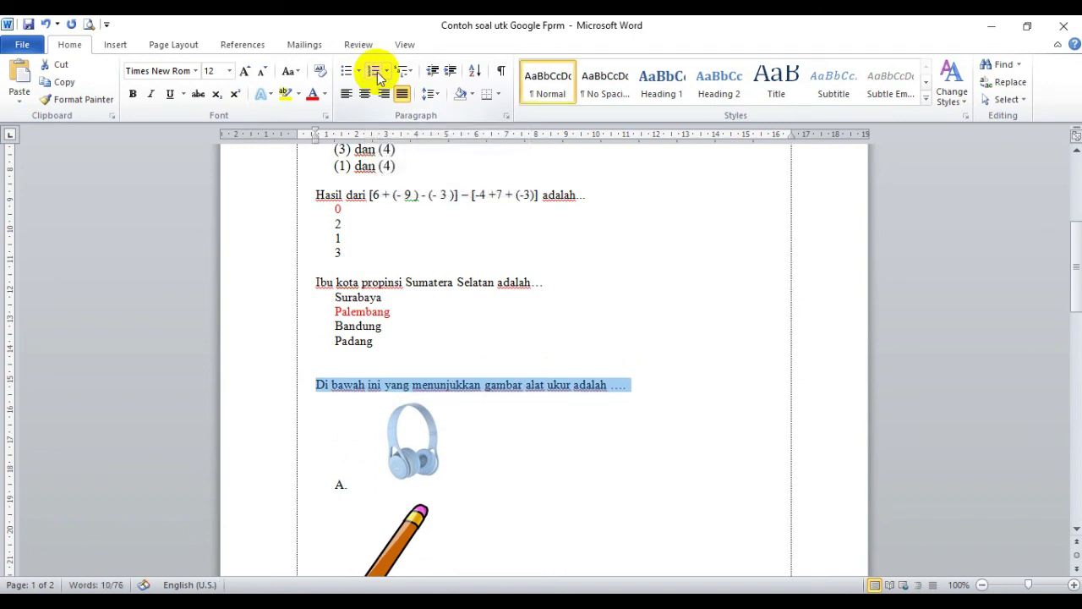
right_click(488, 395)
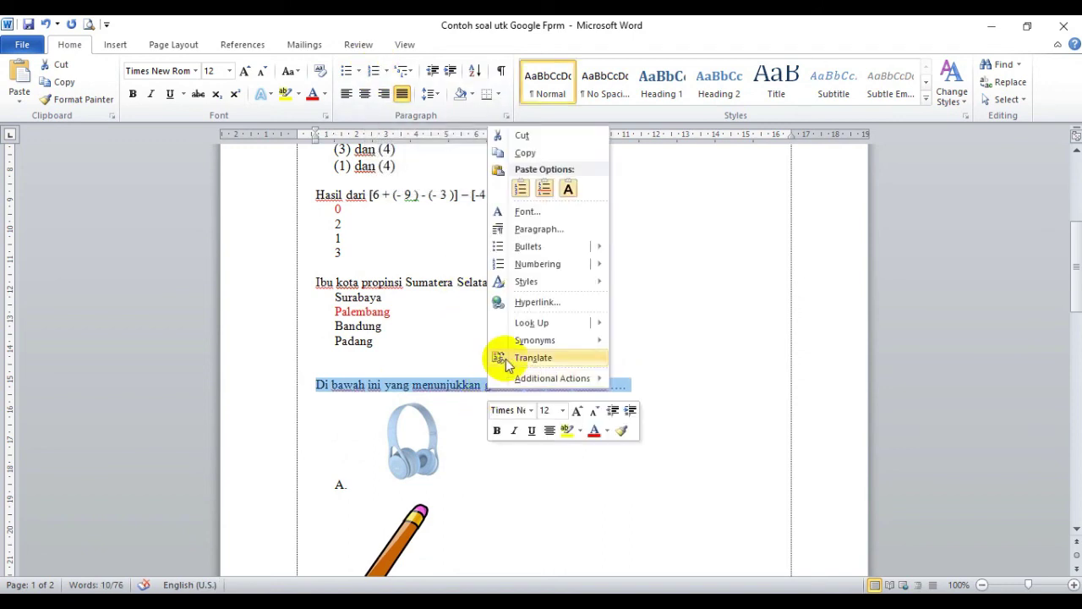
left_click(523, 155)
- Return to Google Forms, paste "Di bawah ini yang menunjukkan gambar alat ukur adalah …." as the new question's title, and select its first option
key("alt+Tab")
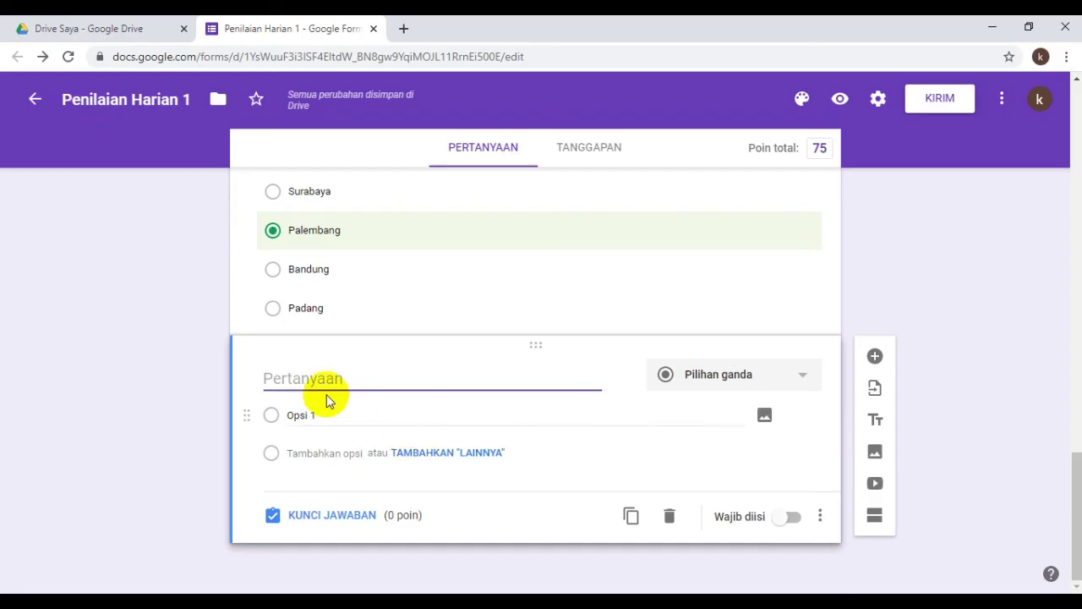
right_click(317, 380)
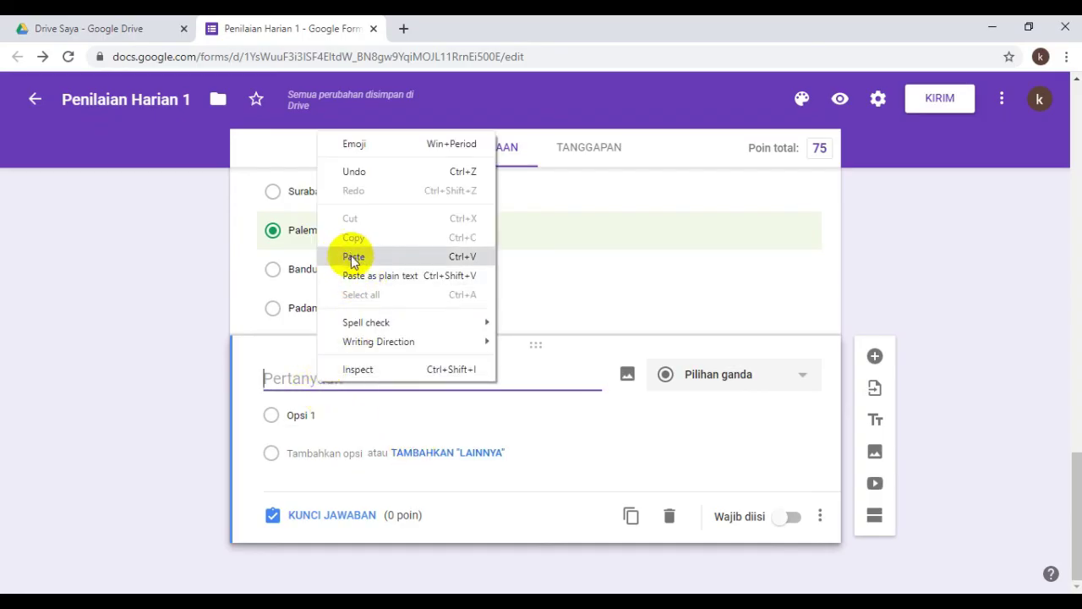
left_click(353, 256)
left_click(304, 423)
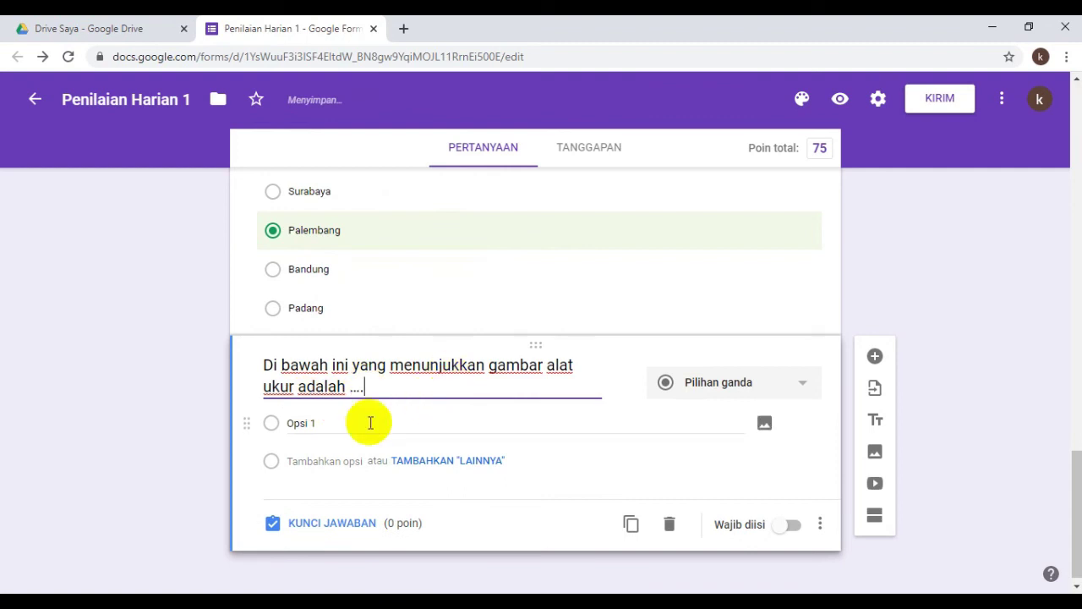
left_click(296, 425)
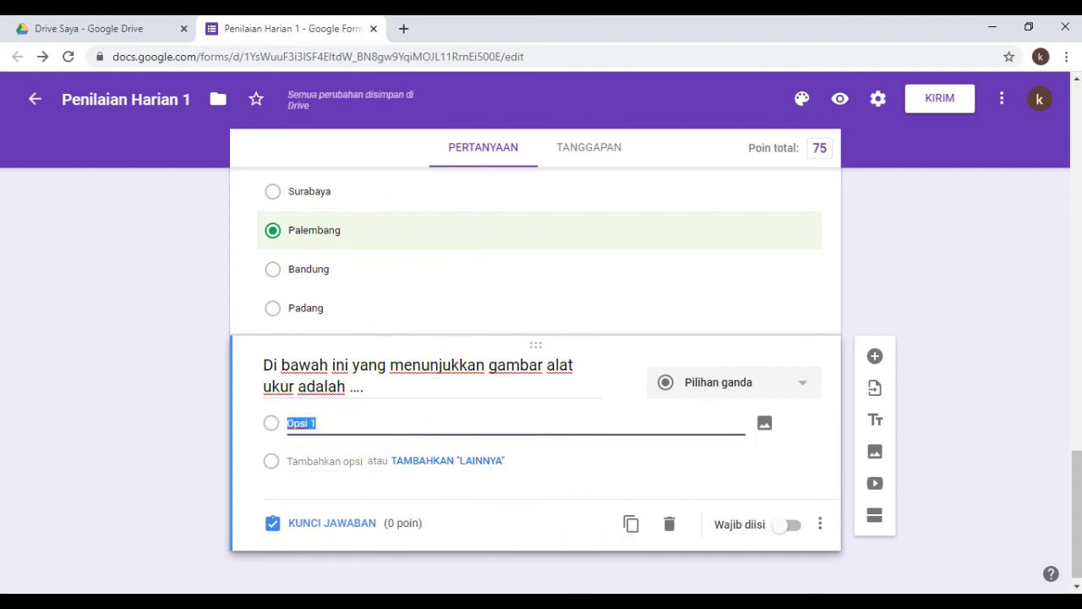
- Examine the picture answer choices of the "alat ukur" question in Word, and return to the Google Forms quiz
key("alt+Tab")
scroll(394, 435, "down", 2)
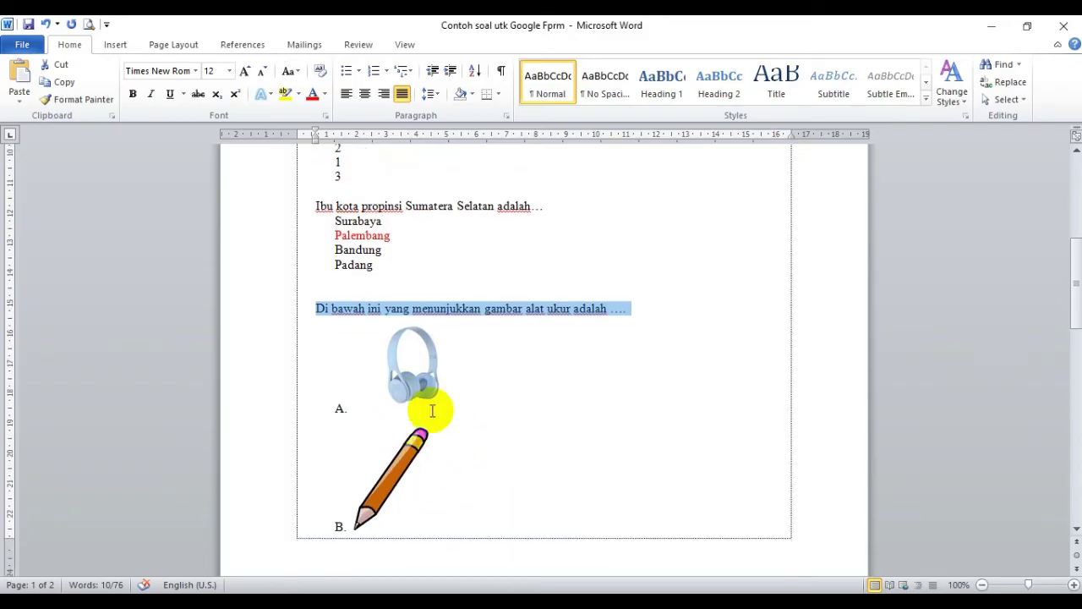
scroll(453, 510, "down", 5)
scroll(466, 499, "down", 4)
scroll(434, 519, "up", 6)
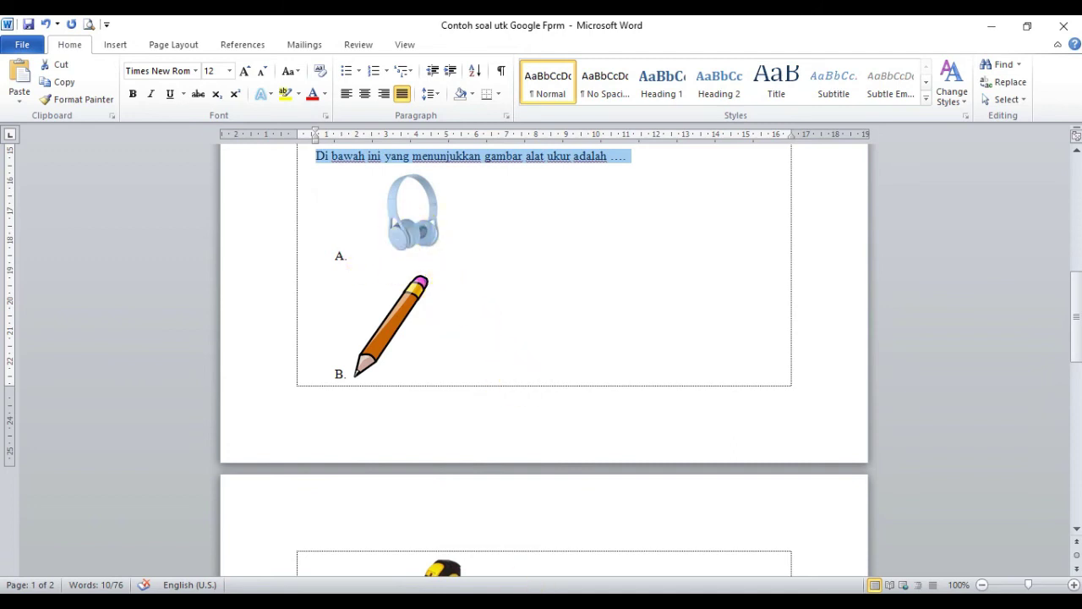
mouse_move(604, 602)
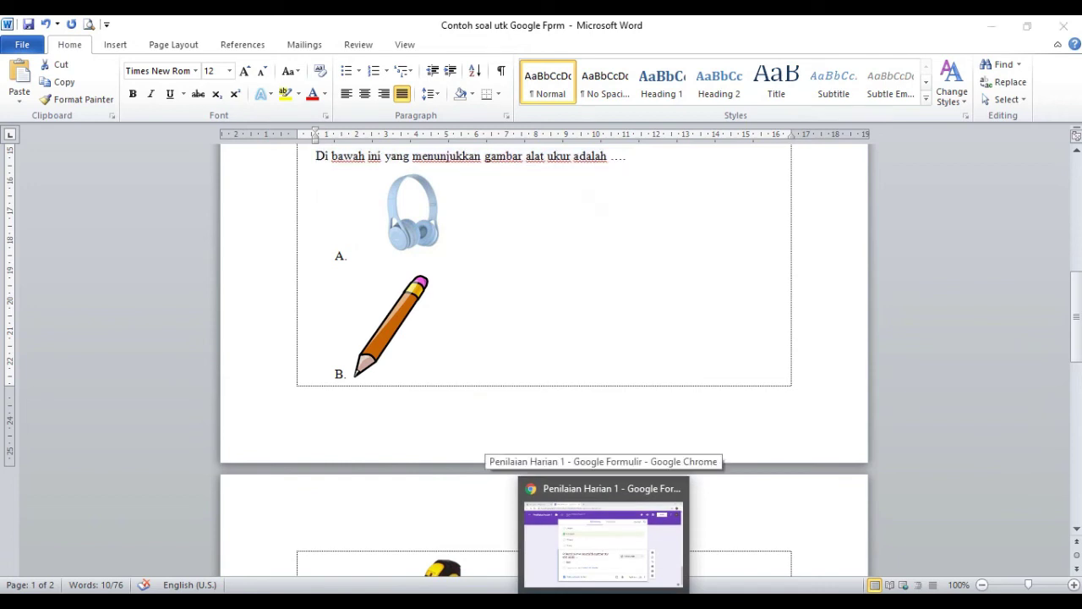
left_click(604, 541)
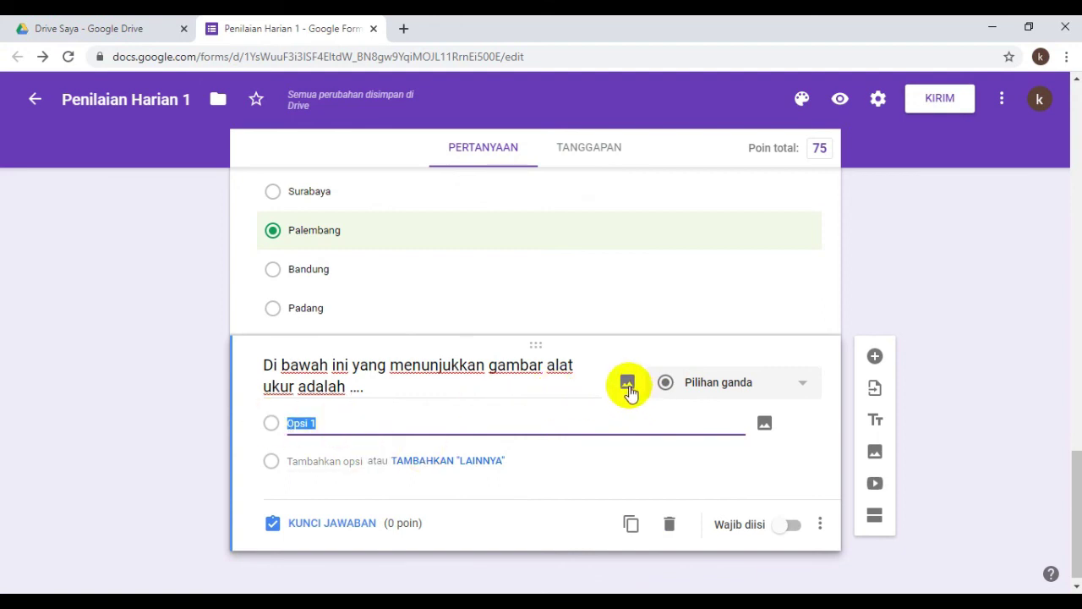
- Upload the picture "alat dengar" from the Pictures folder as the image of the "Di bawah ini…" question
left_click(628, 386)
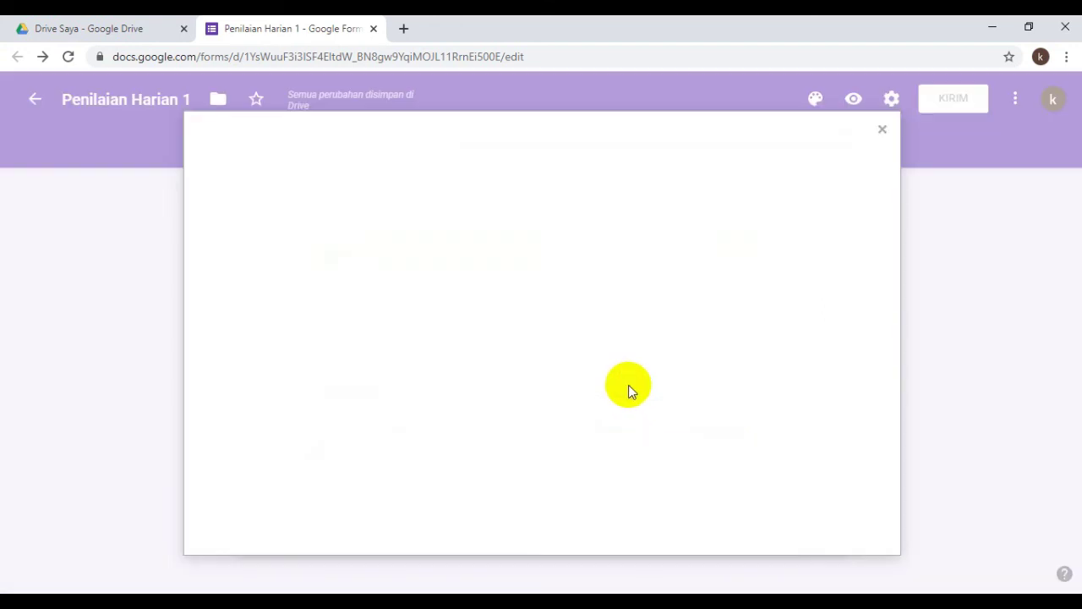
left_click(538, 377)
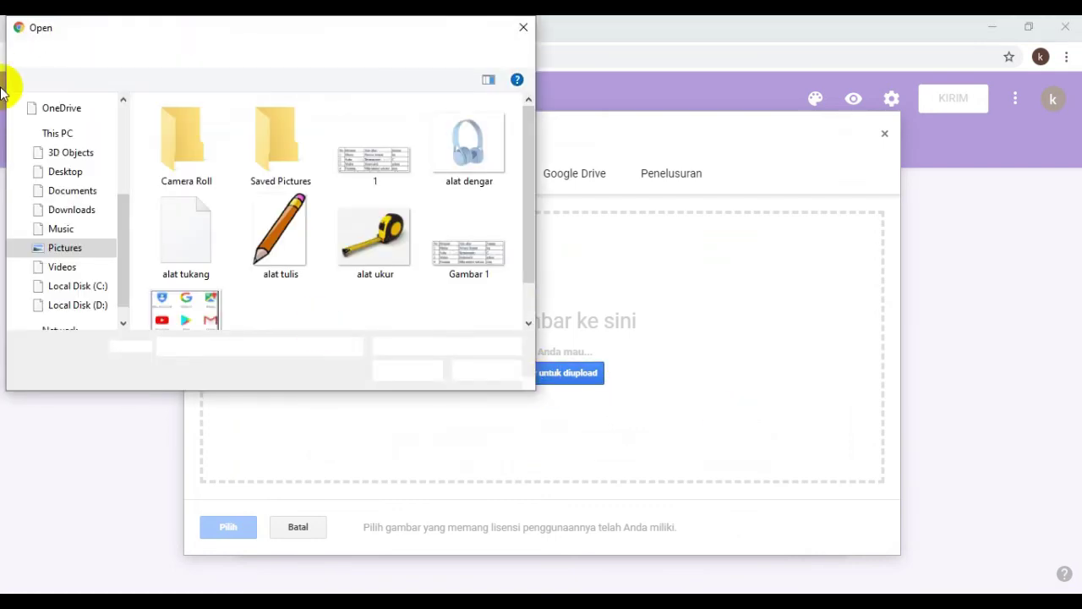
left_click(468, 169)
left_click(409, 374)
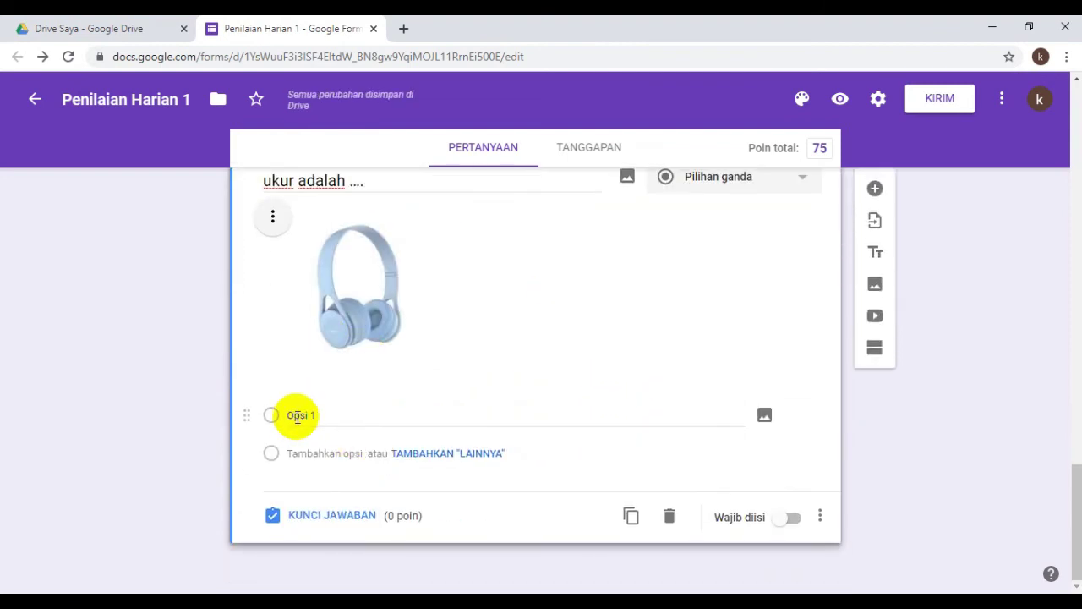
- Upload the picture "alat tulis" from the Pictures folder as the image of the question's first option
left_click(297, 416)
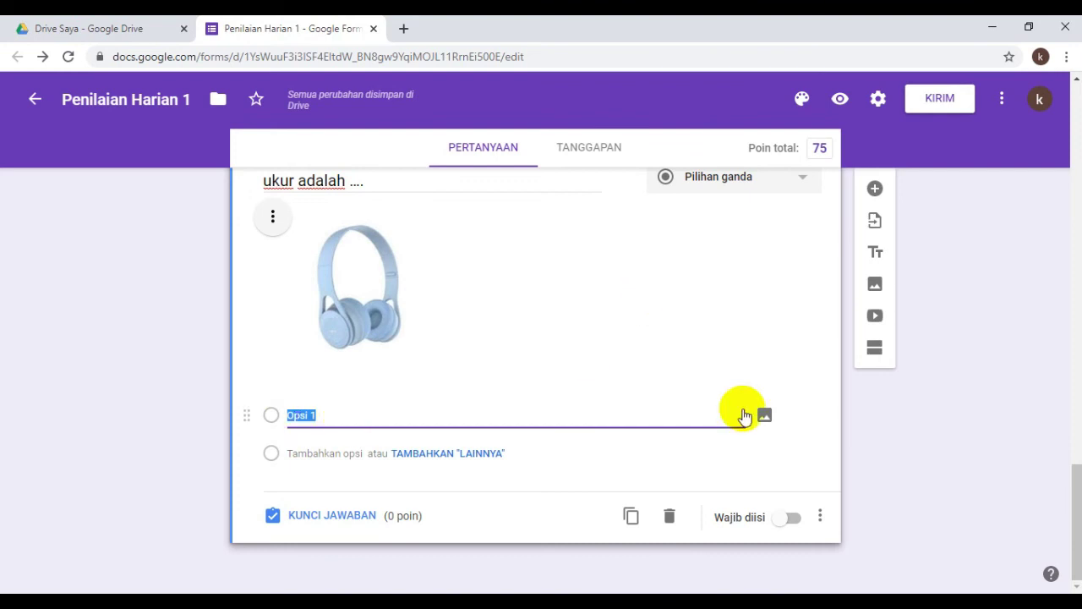
left_click(765, 417)
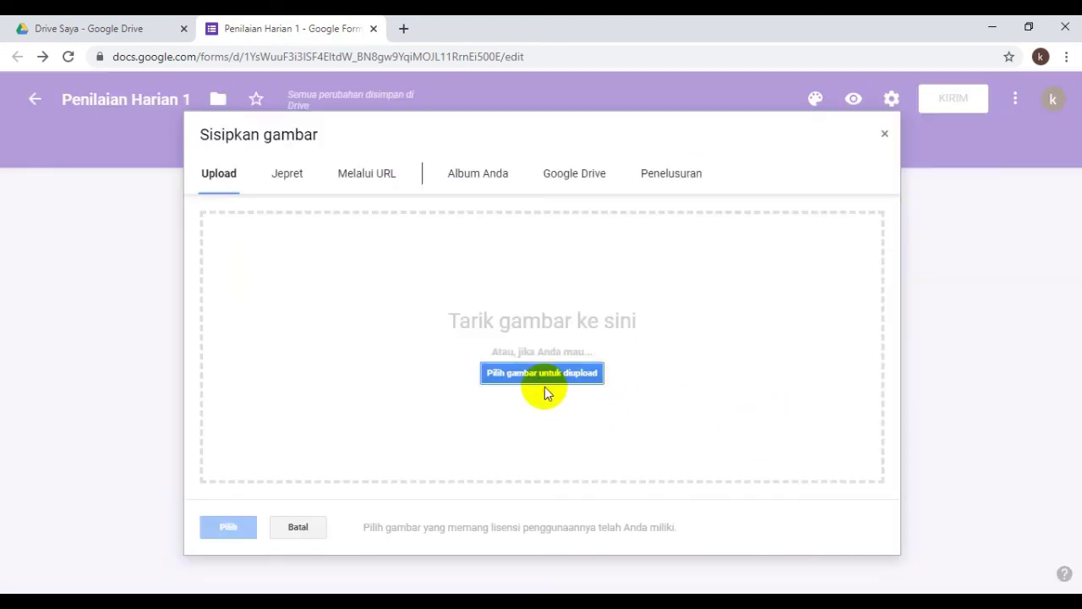
left_click(537, 380)
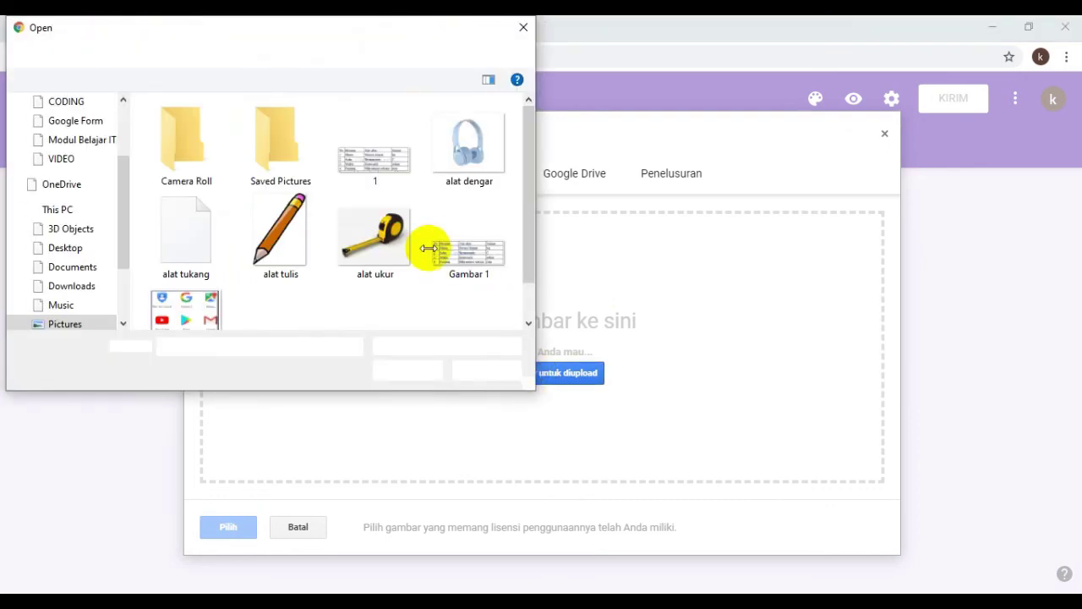
left_click(282, 243)
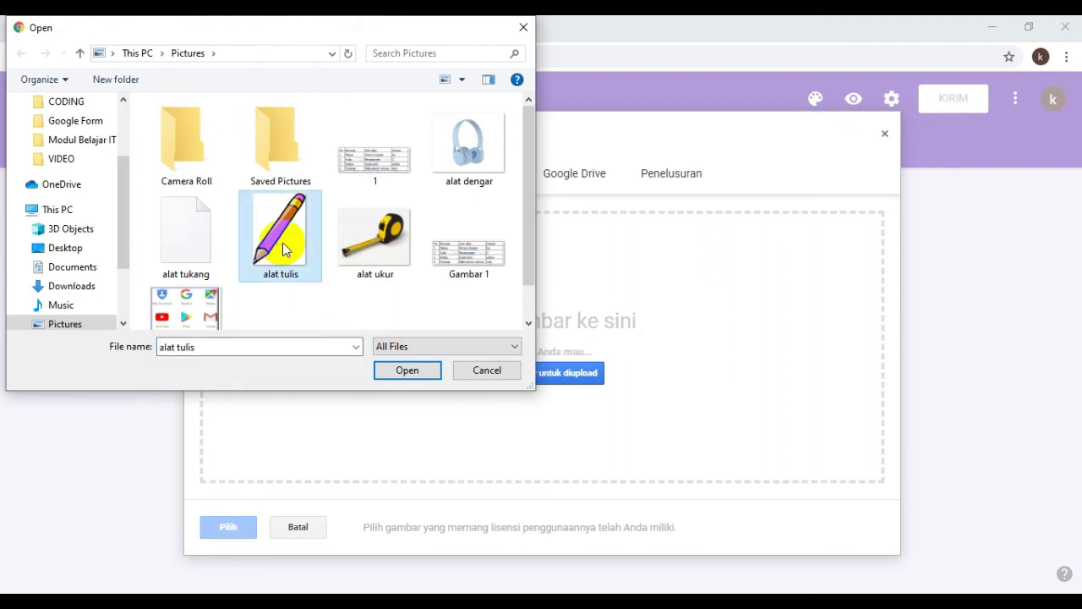
left_click(409, 374)
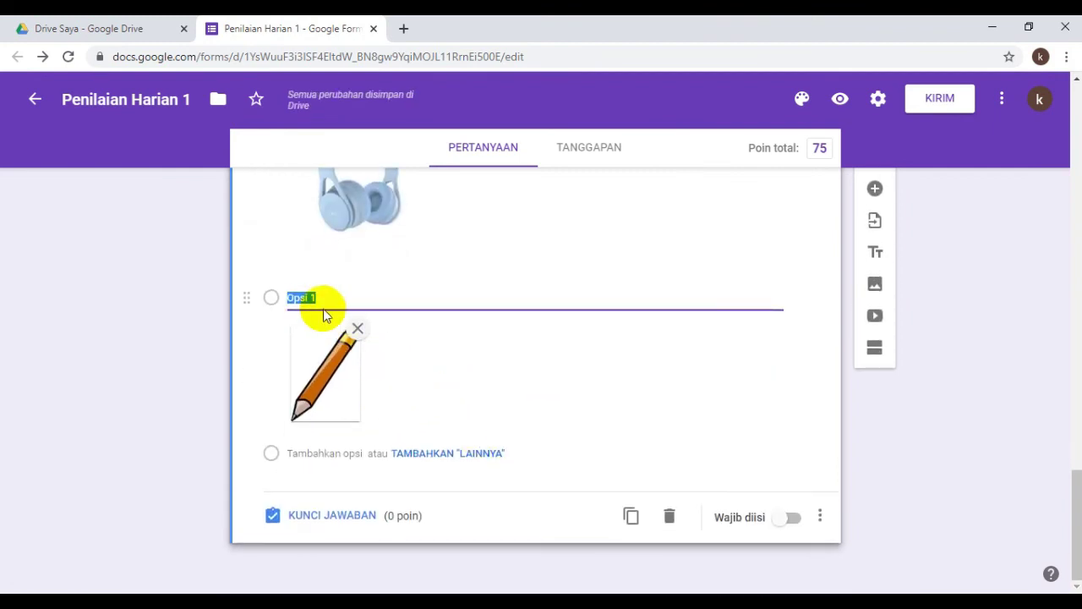
- Try to clear the "Opsi 1" label above the pencil picture
left_click(304, 296)
scroll(527, 304, "up", 3)
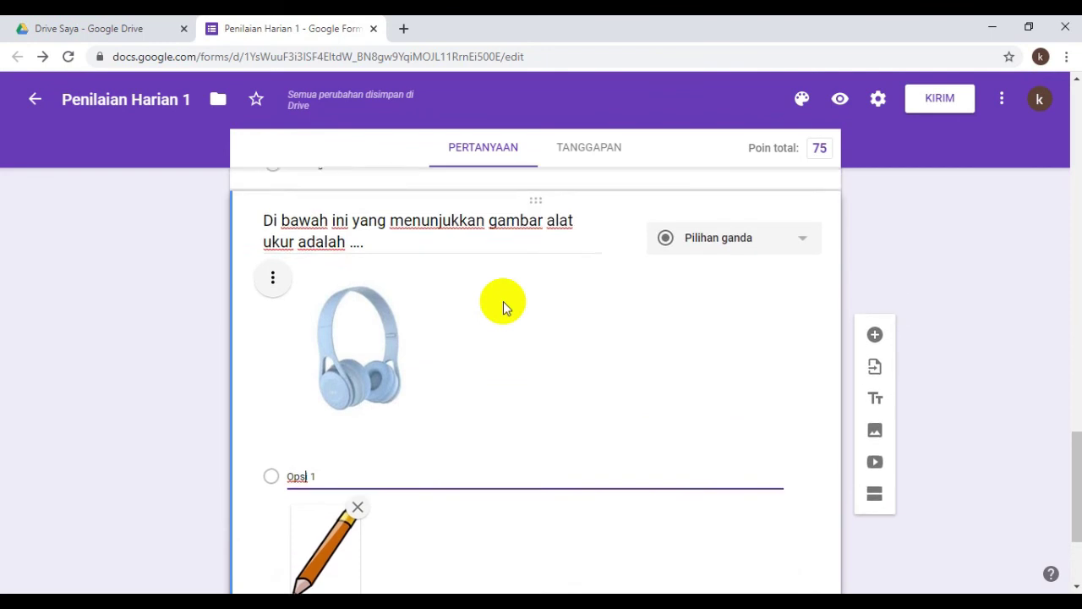
scroll(520, 321, "down", 3)
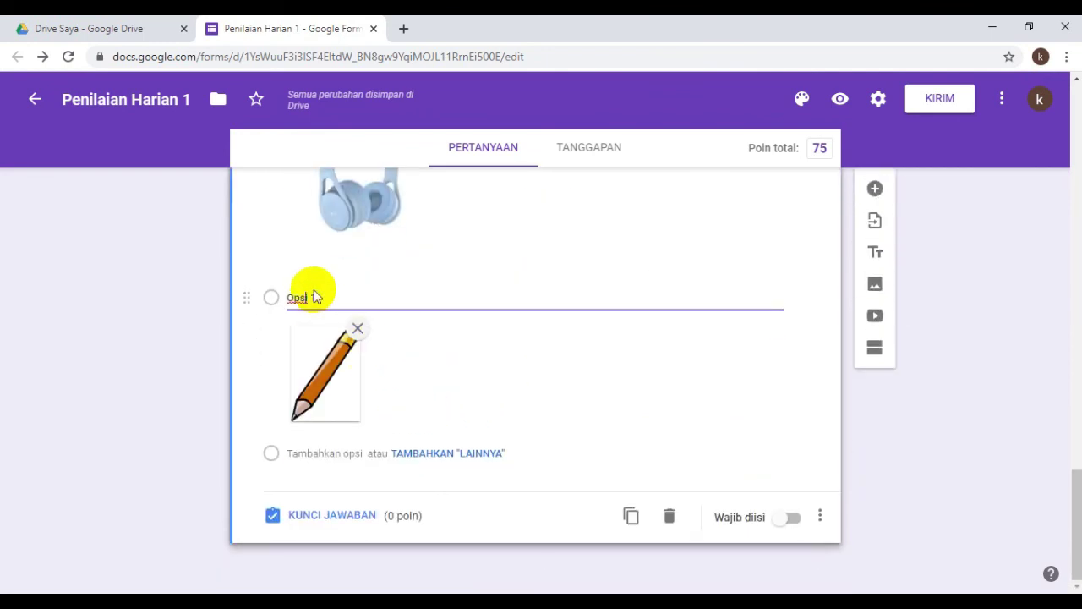
left_click_drag(322, 298, 297, 297)
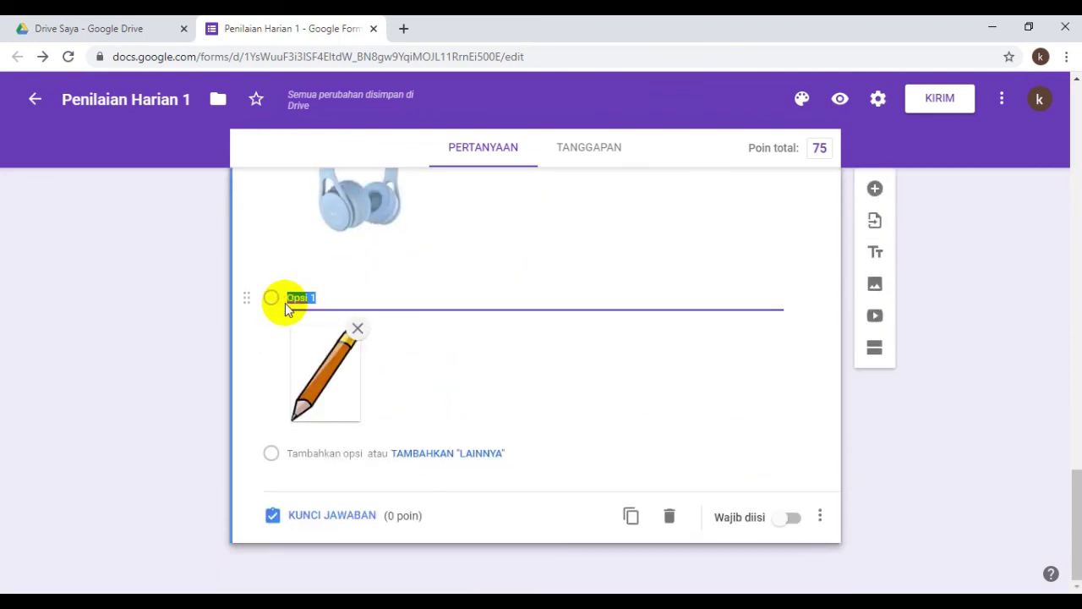
key("BackSpace")
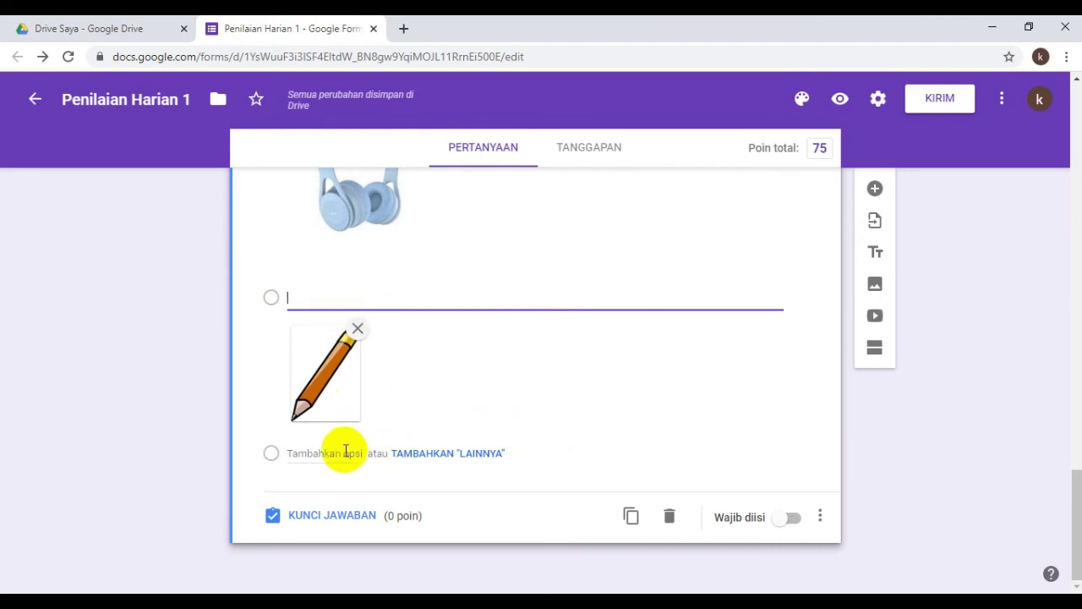
left_click(307, 451)
scroll(338, 363, "up", 2)
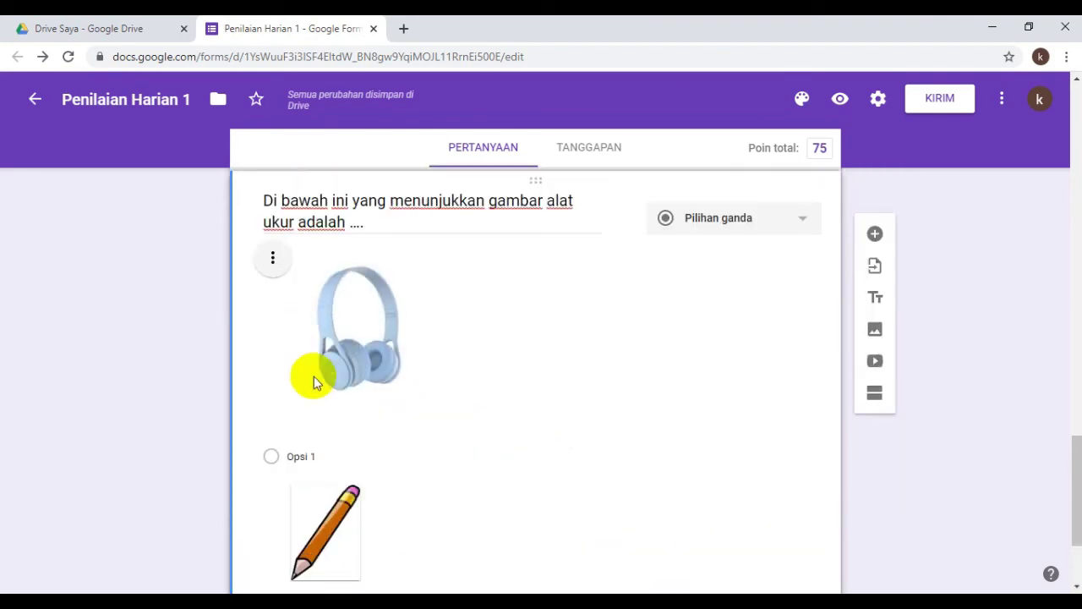
scroll(303, 454, "down", 2)
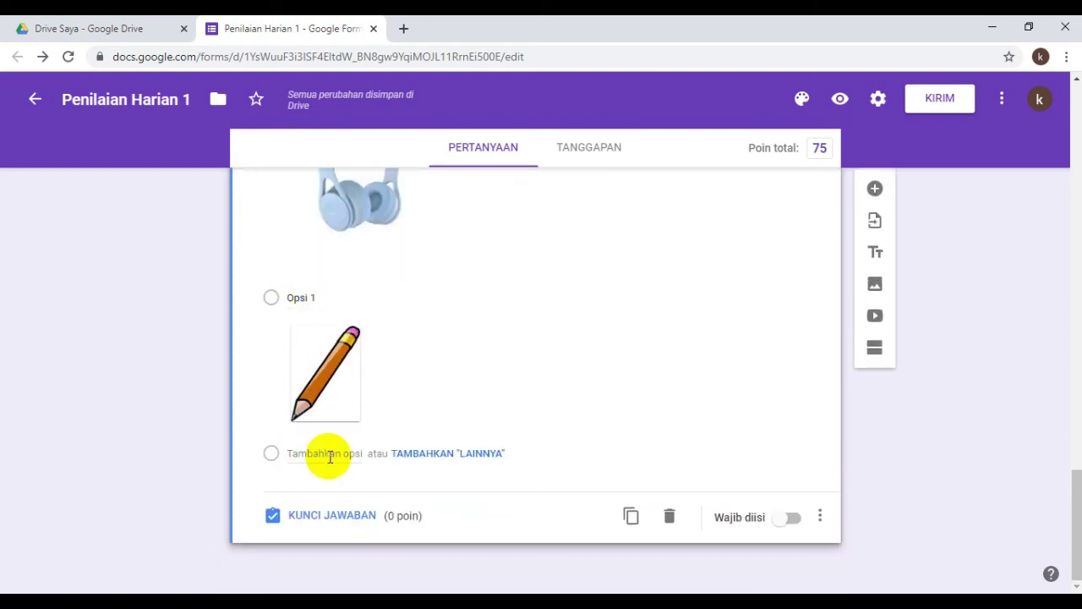
- Add a second option to the question and upload the picture "alat tukang" from the Pictures folder to it
left_click(329, 456)
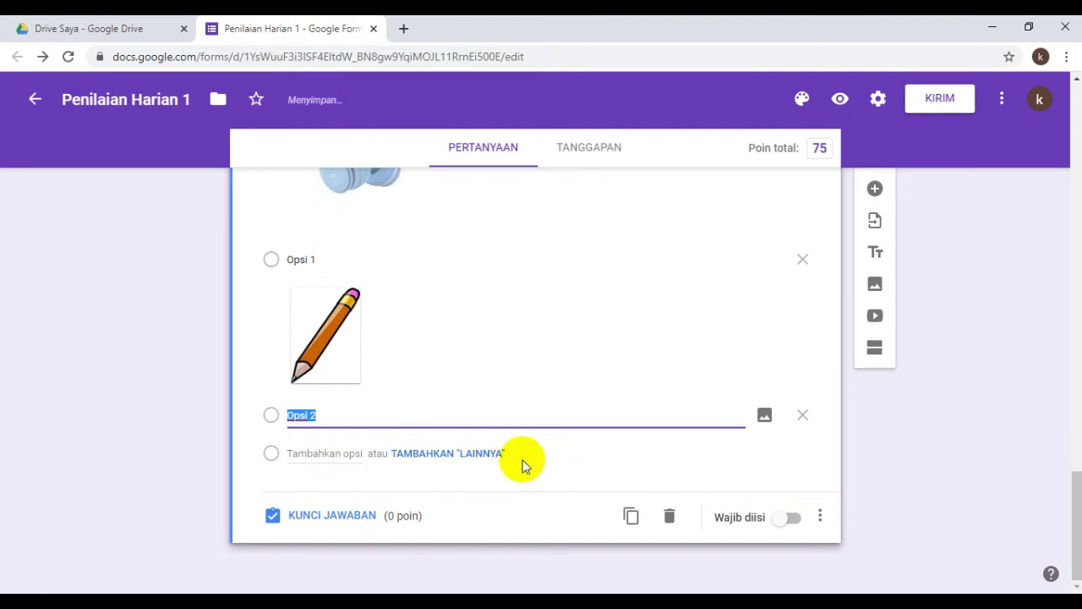
left_click(765, 415)
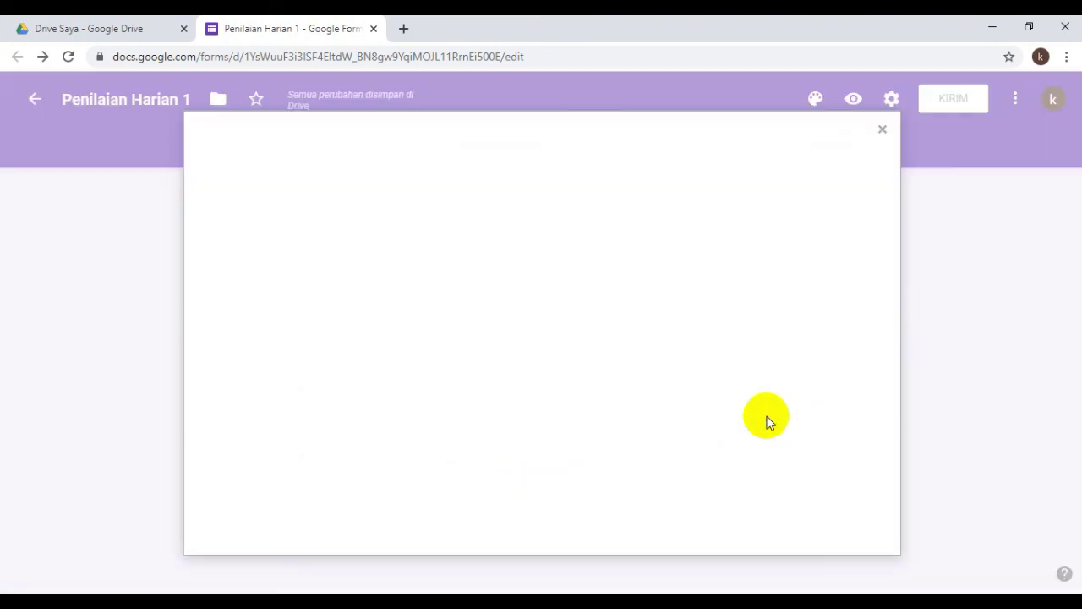
left_click(519, 378)
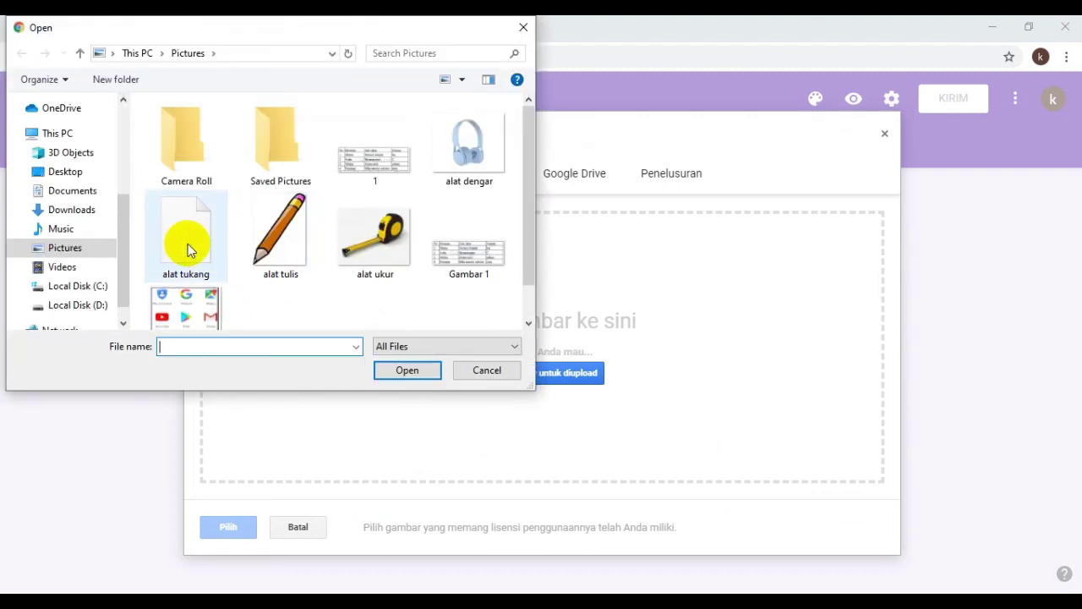
left_click(514, 347)
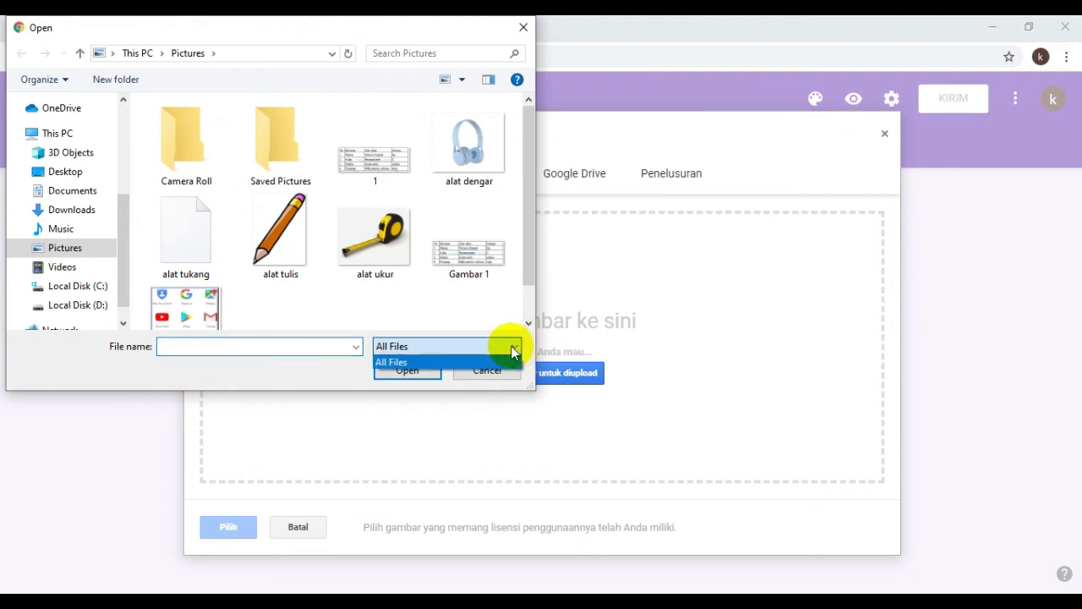
left_click(474, 363)
left_click(217, 279)
left_click(396, 372)
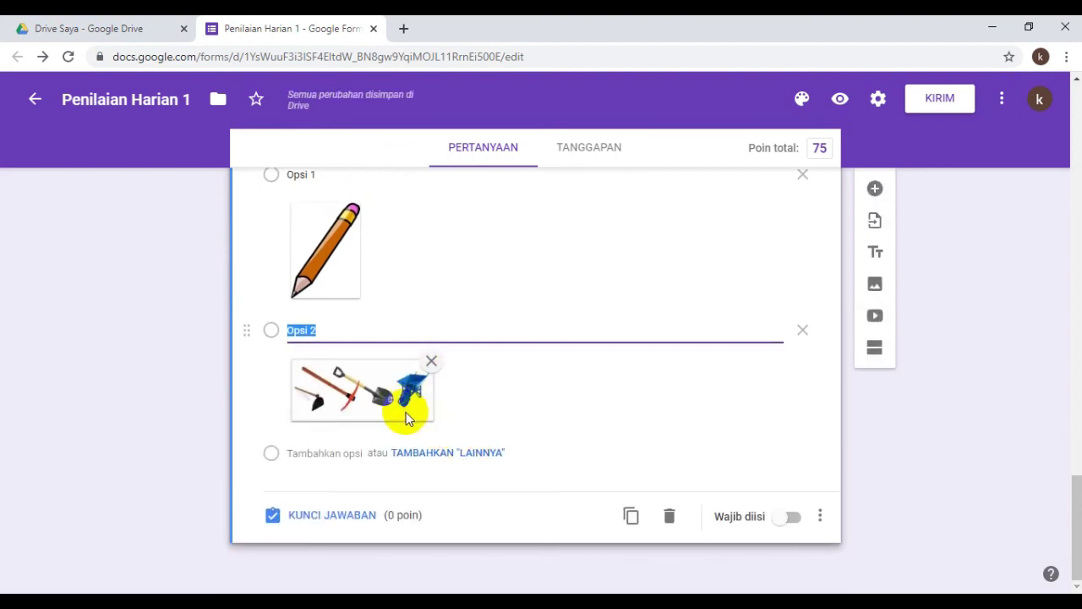
- Add a third option to the question and upload the picture "alat ukur" from the Pictures folder to it
left_click(337, 454)
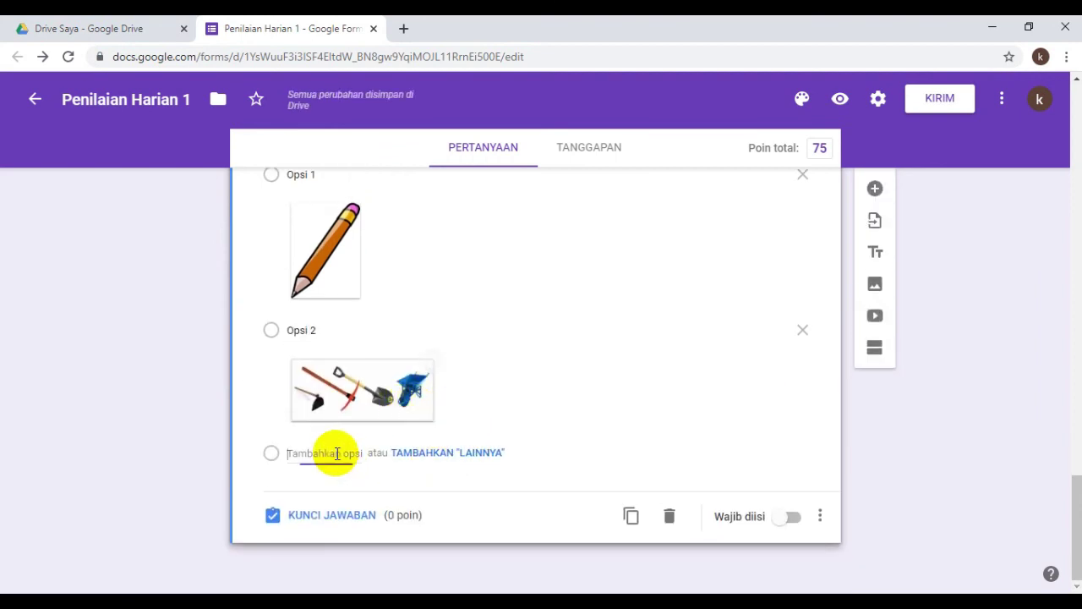
scroll(411, 404, "up", 4)
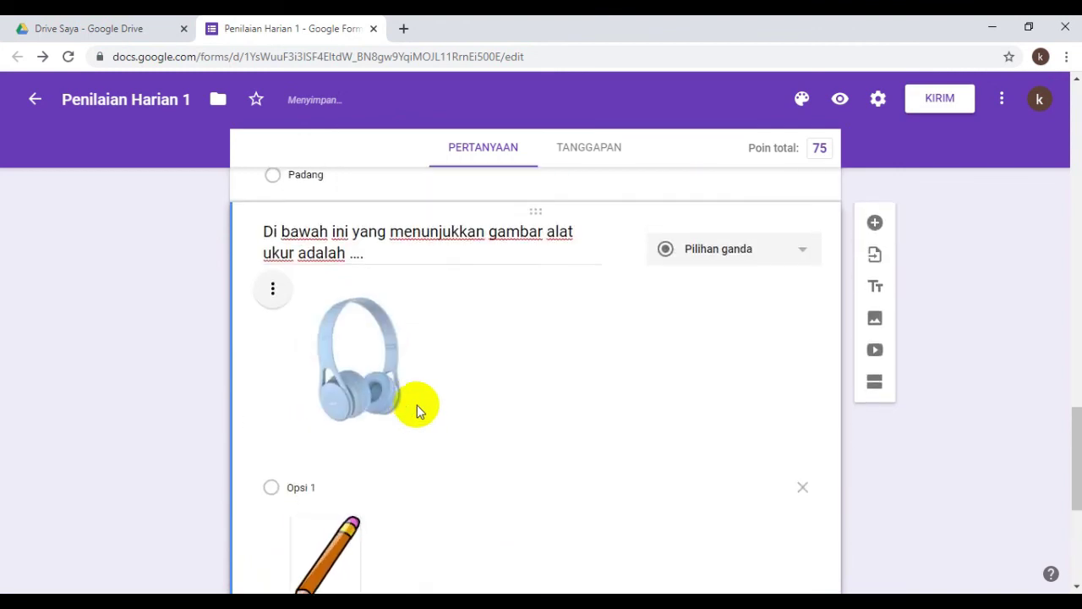
scroll(416, 405, "down", 4)
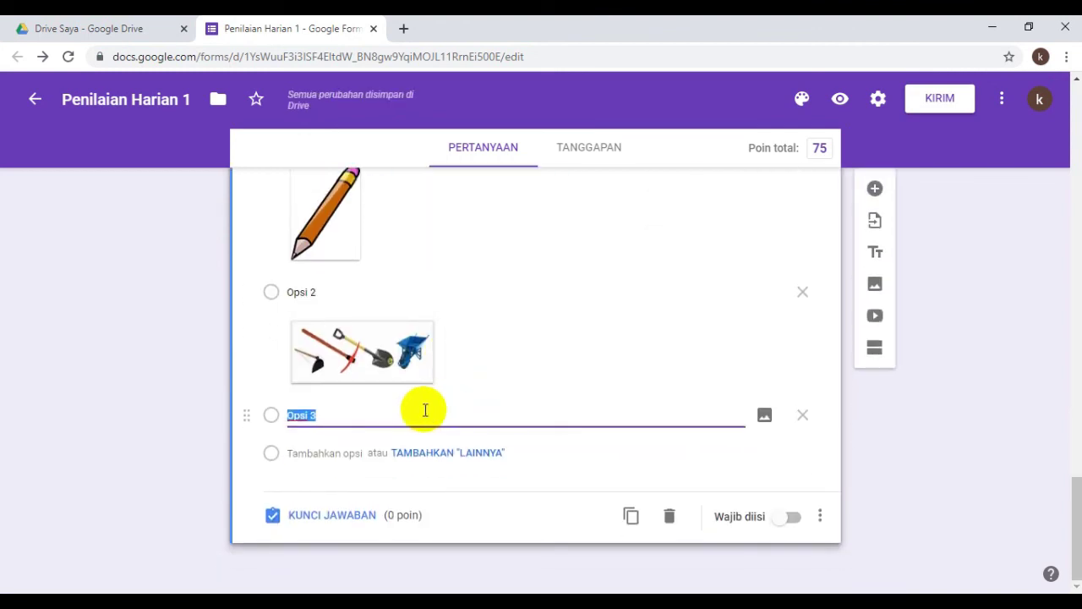
left_click(765, 415)
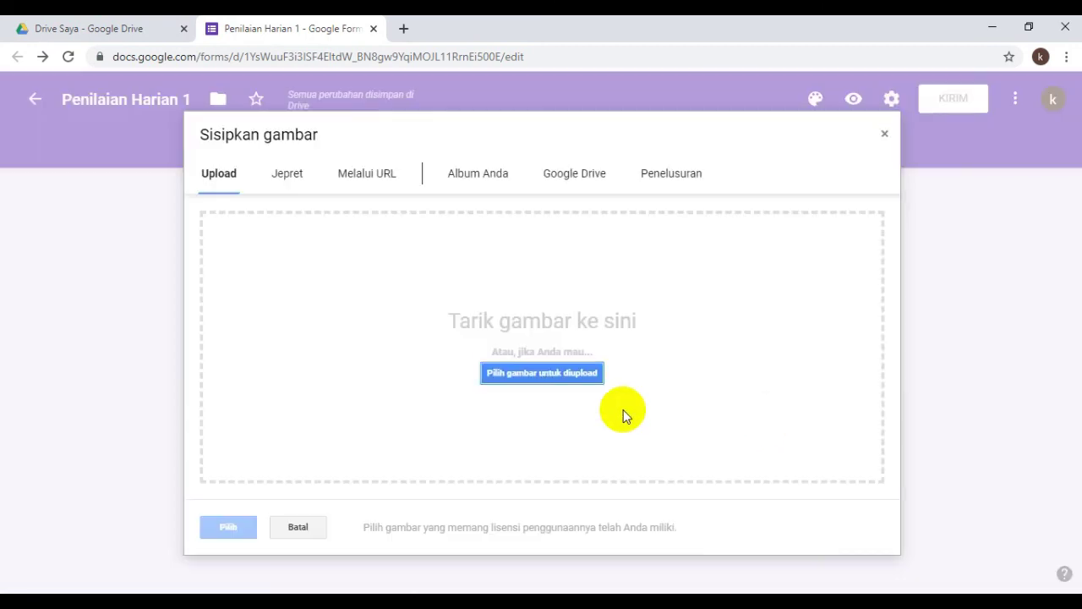
left_click(559, 378)
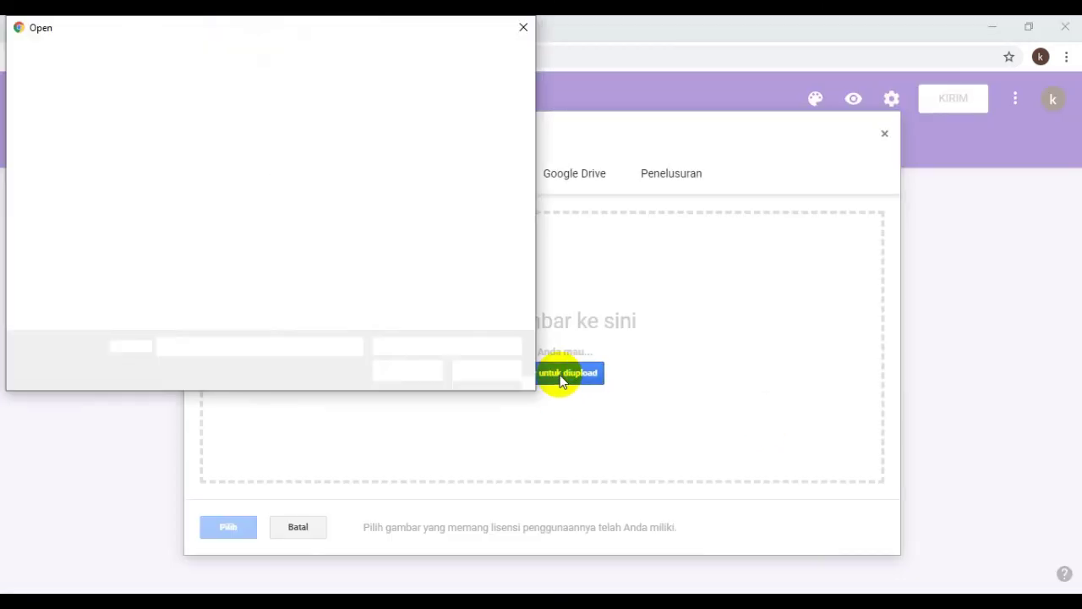
left_click(389, 254)
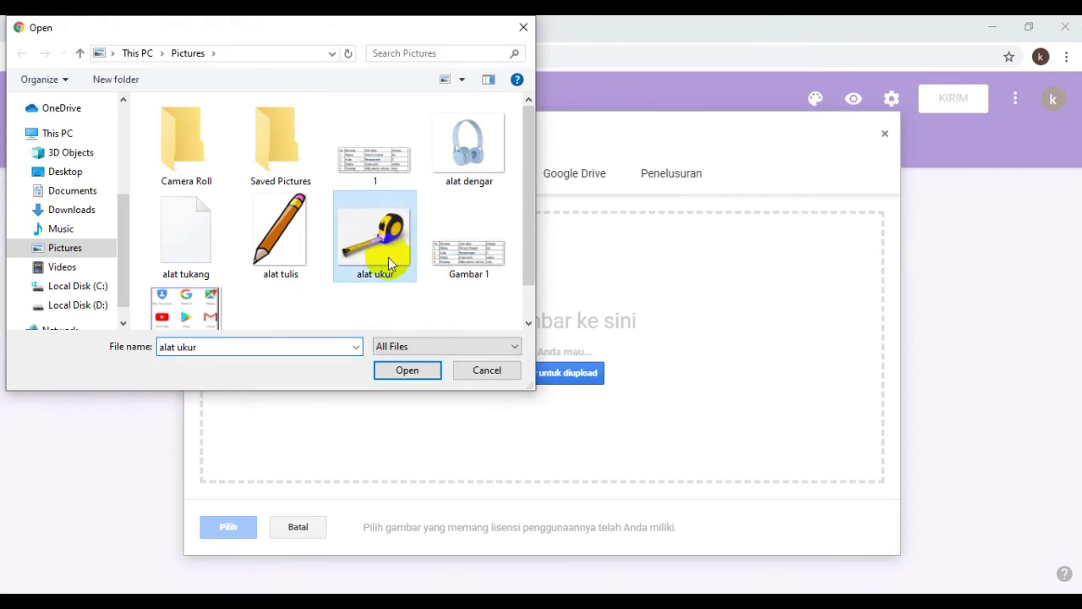
left_click(409, 375)
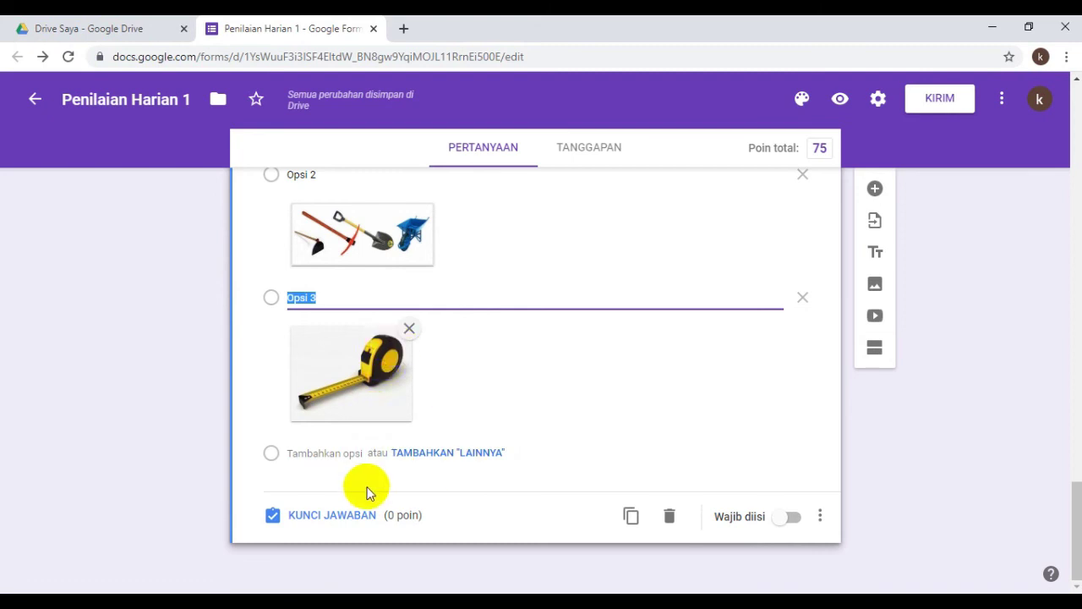
- Review the question's image and picture options in its answer key view, and return to editing the question
left_click(269, 519)
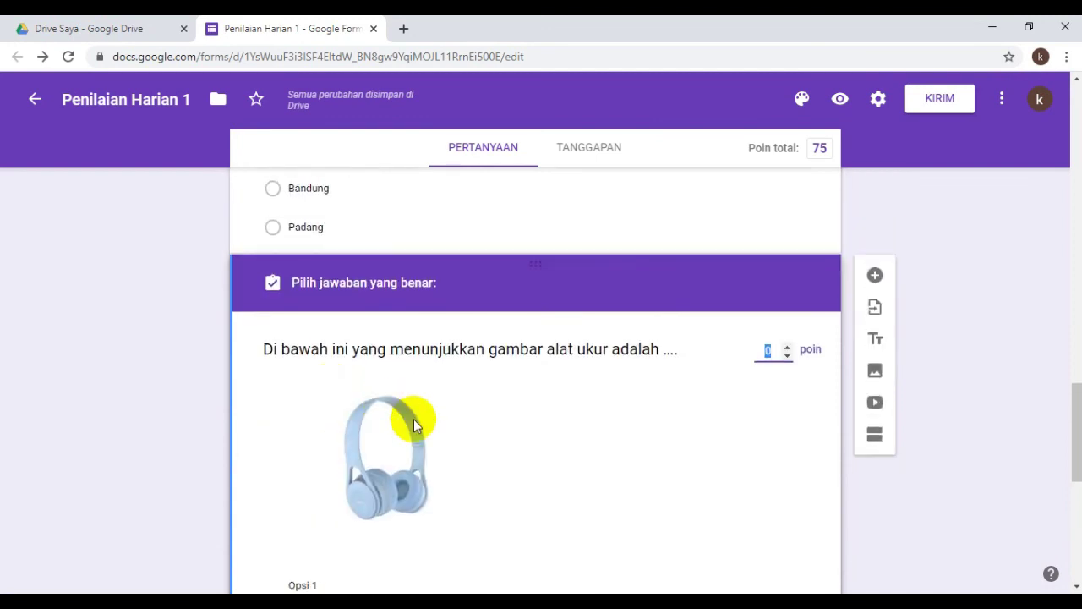
scroll(413, 419, "down", 2)
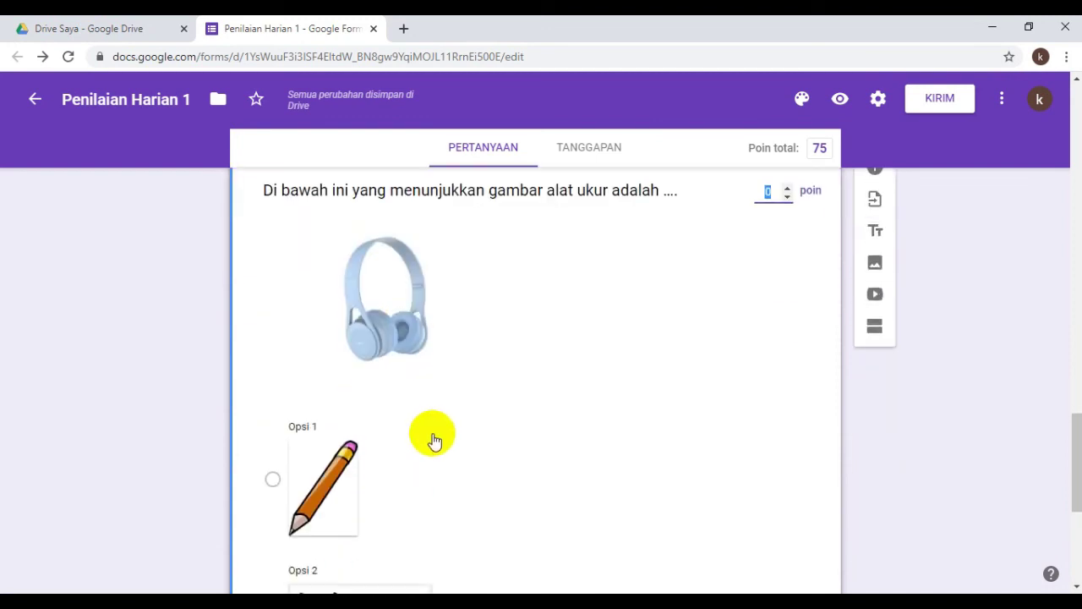
left_click(382, 345)
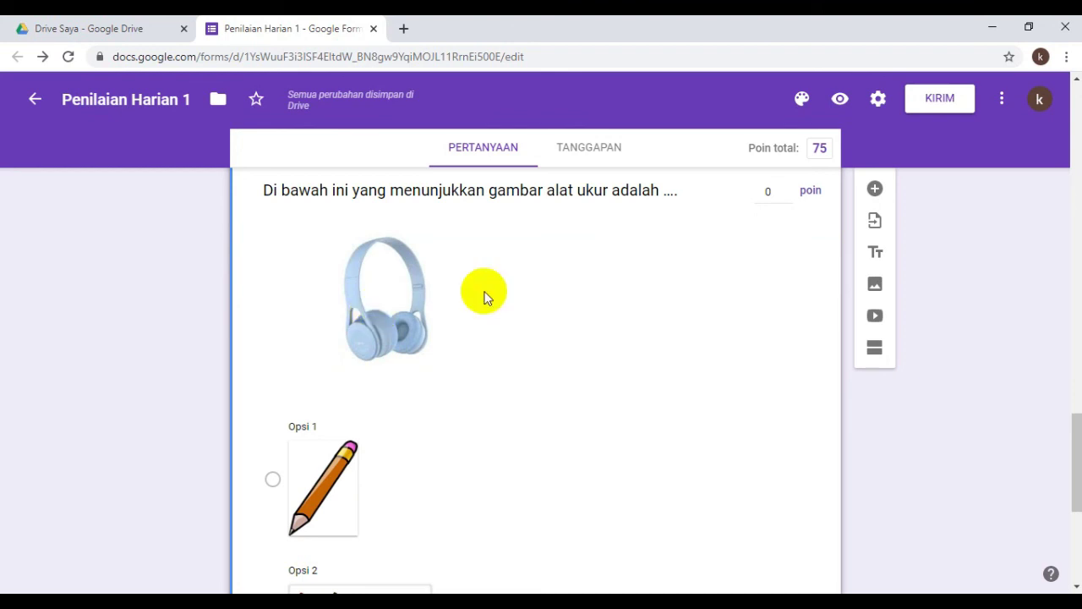
scroll(431, 307, "down", 4)
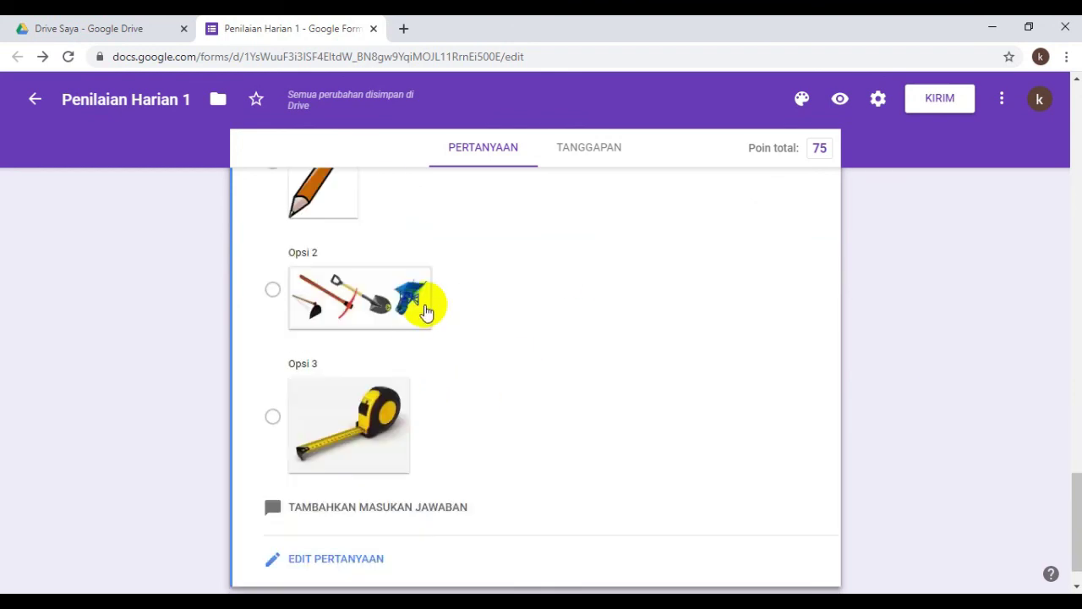
scroll(378, 281, "up", 2)
scroll(378, 282, "up", 2)
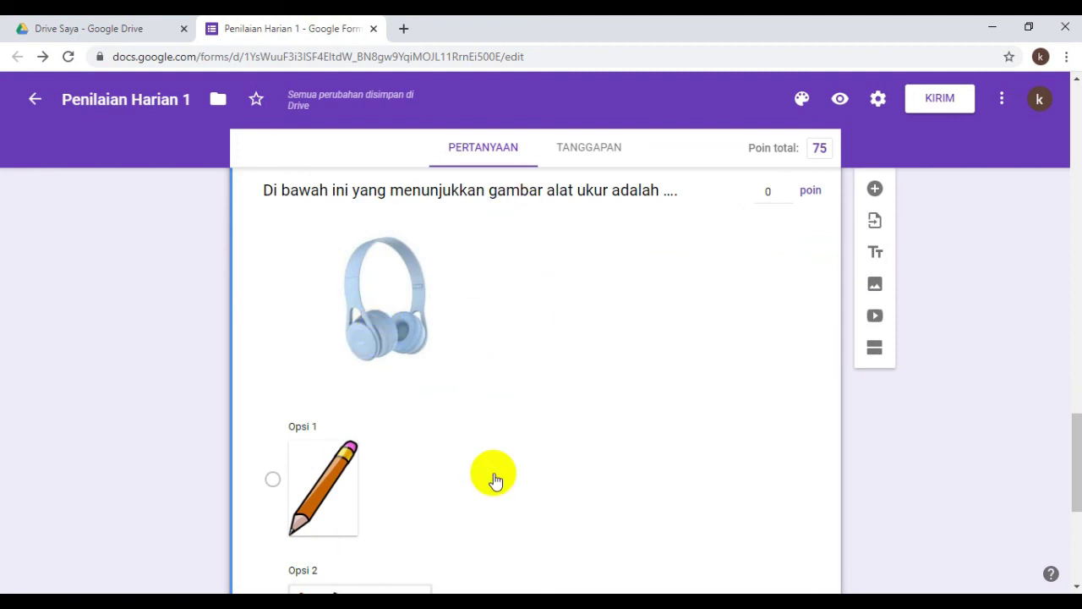
scroll(419, 512, "down", 4)
left_click(345, 517)
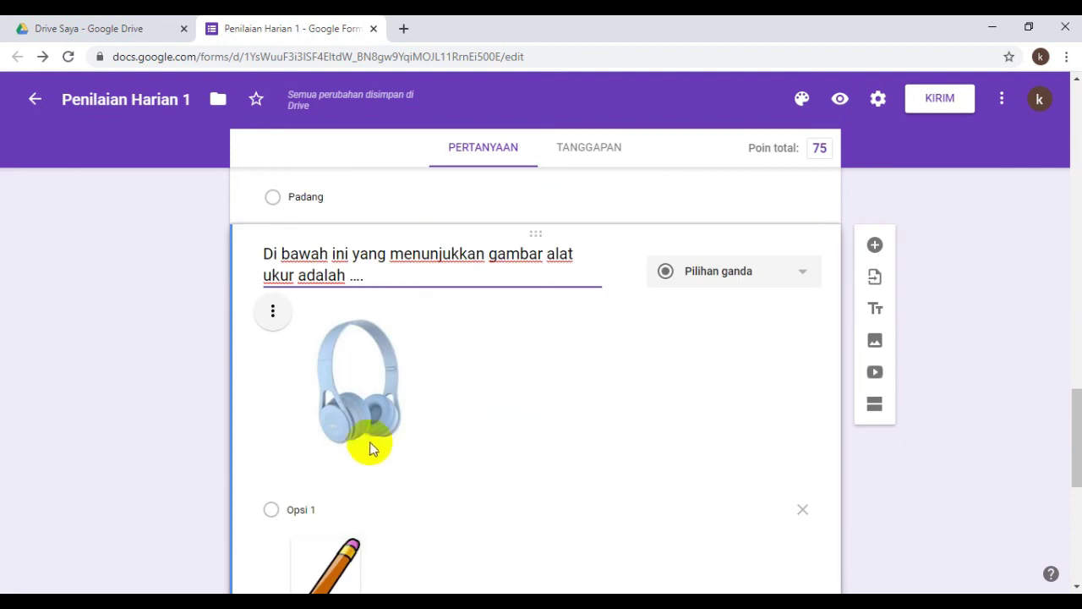
- Delete the headphone image placed under the "Di bawah ini…" question text
left_click(366, 394)
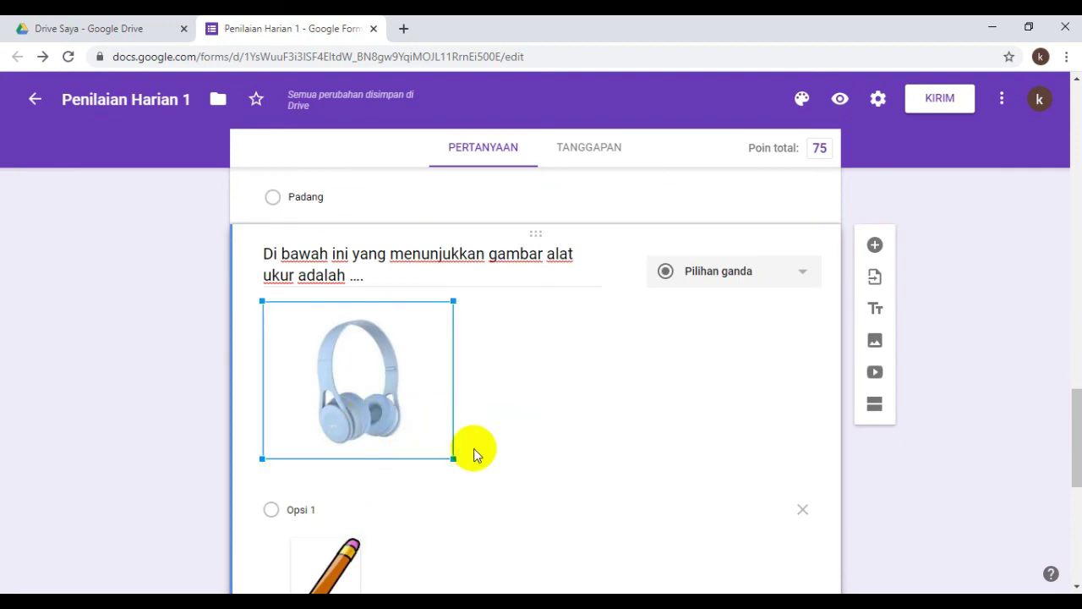
right_click(394, 433)
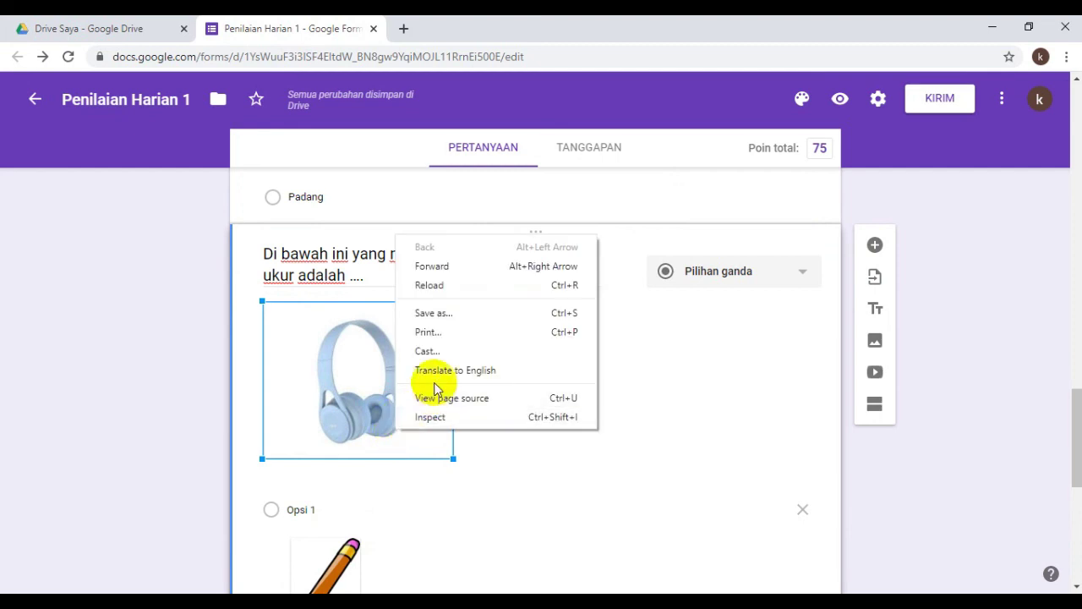
left_click(337, 396)
left_click(476, 458)
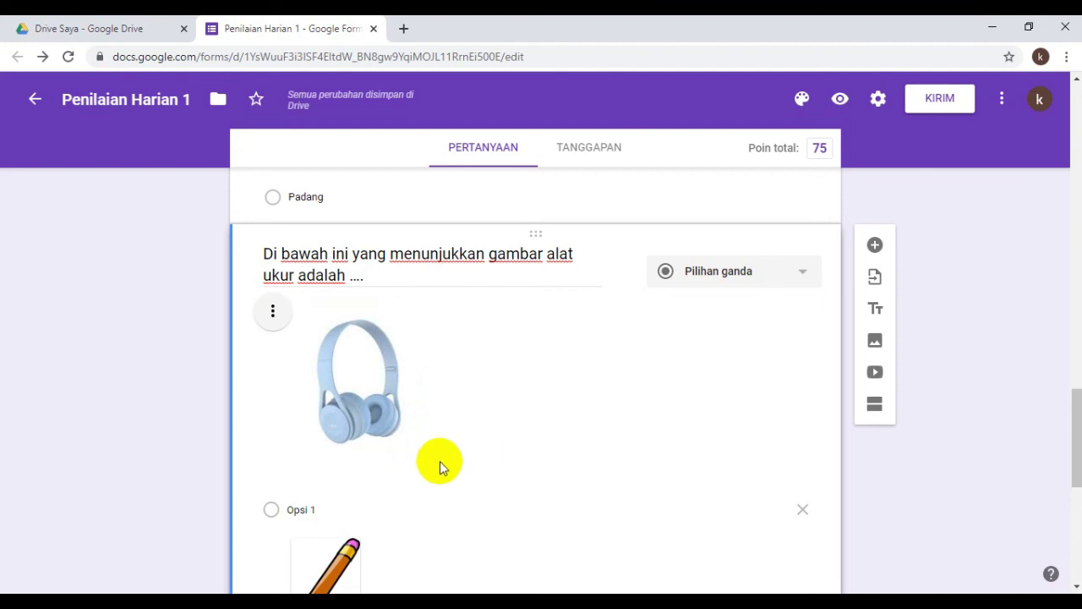
left_click(274, 313)
left_click(213, 449)
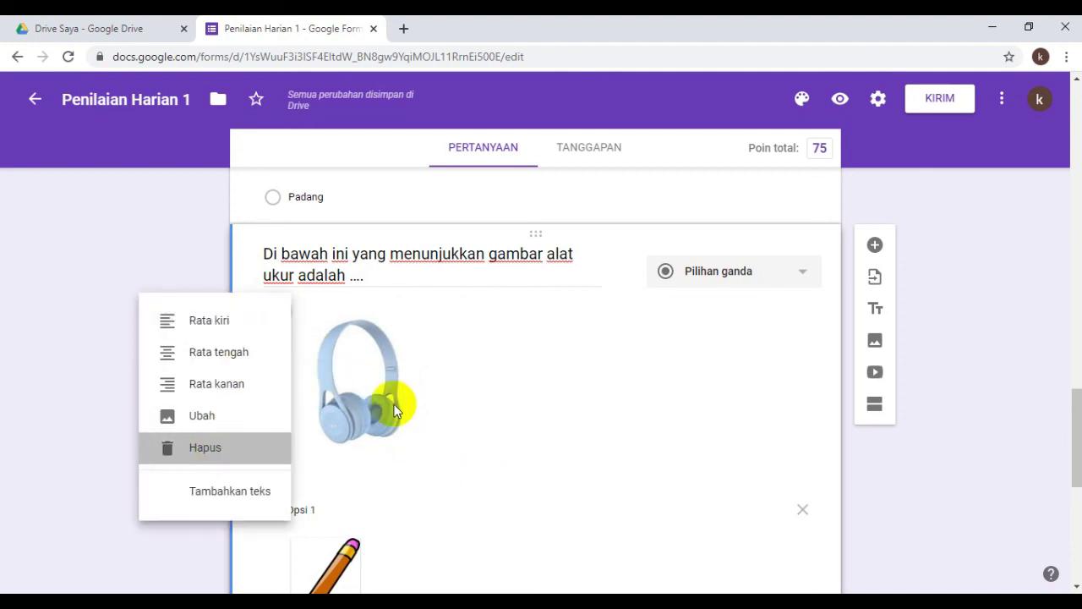
- Add a fourth option to the question and upload the picture "alat dengar" from the Pictures folder to it
scroll(441, 392, "down", 4)
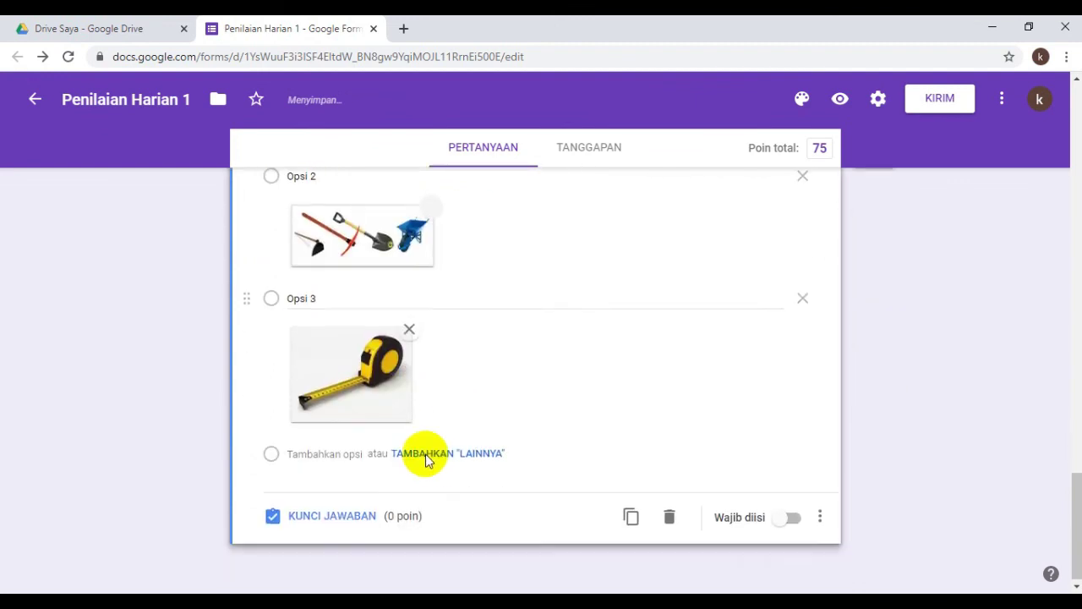
left_click(326, 454)
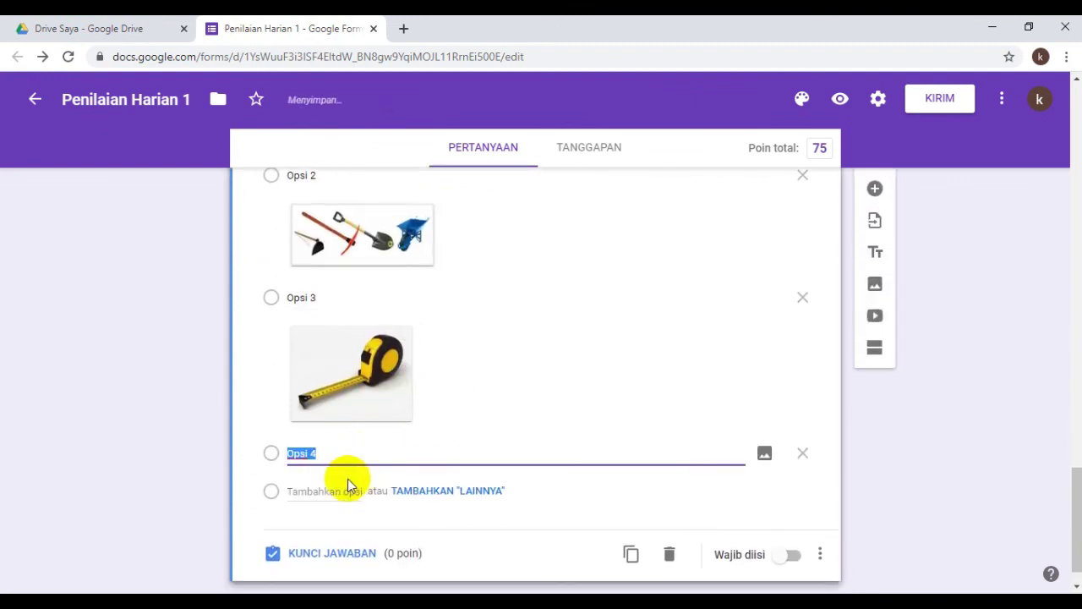
left_click(766, 454)
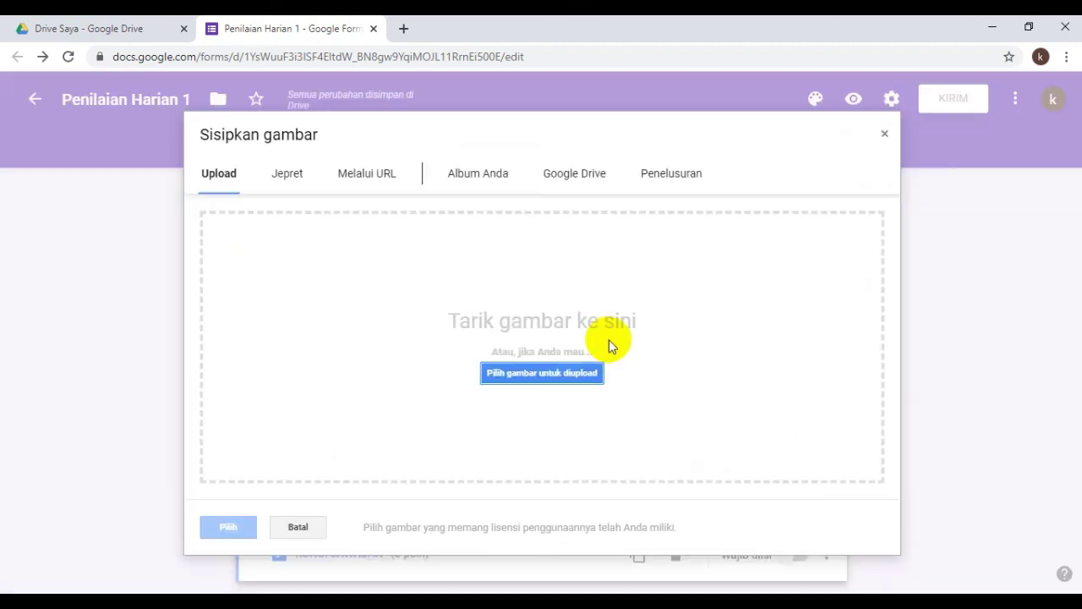
left_click(513, 382)
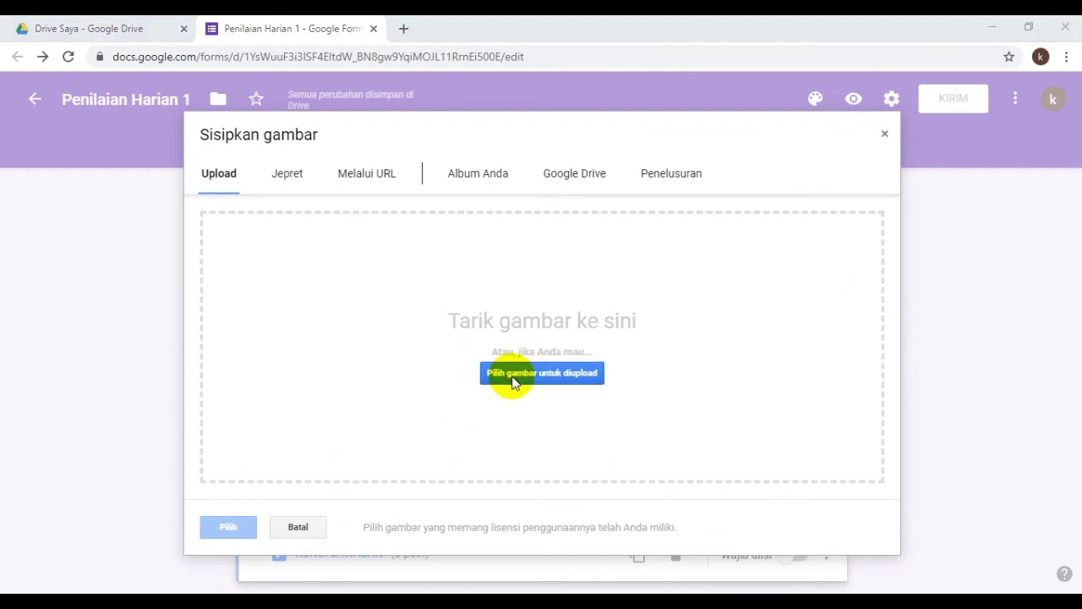
left_click(470, 148)
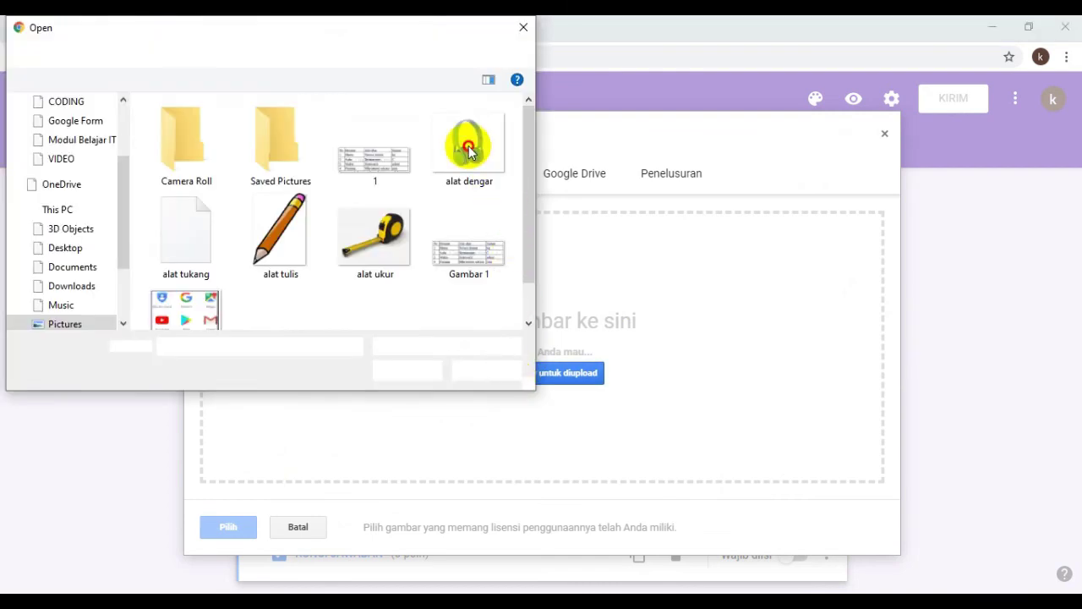
left_click(420, 369)
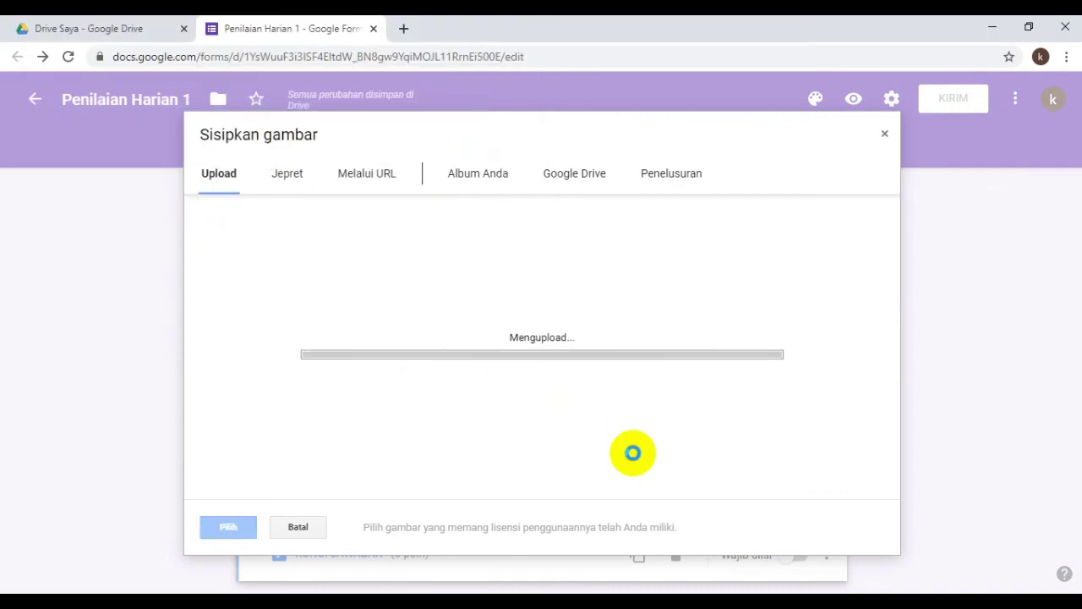
- In the question's answer key, mark the tape measure "Opsi 3" as correct and set the question's value to 25 points
scroll(511, 452, "down", 2)
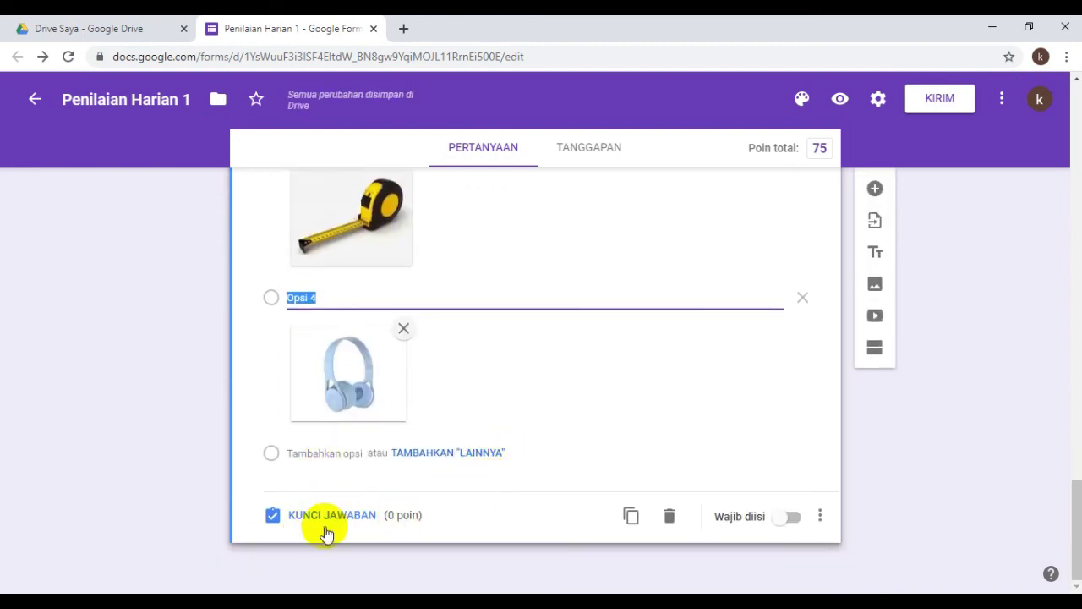
left_click(300, 517)
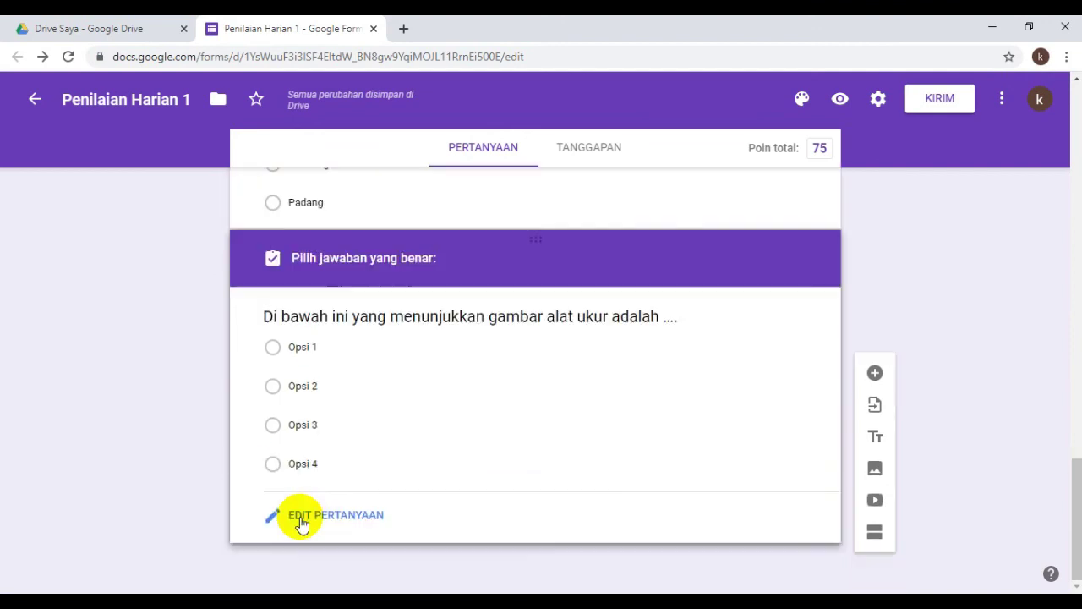
scroll(456, 448, "down", 4)
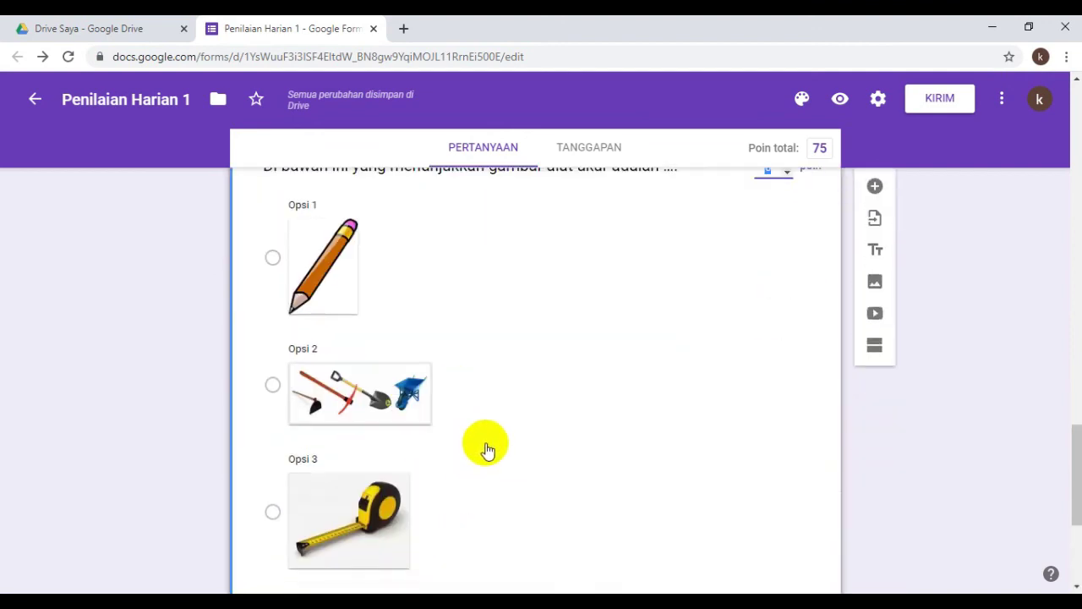
left_click(272, 354)
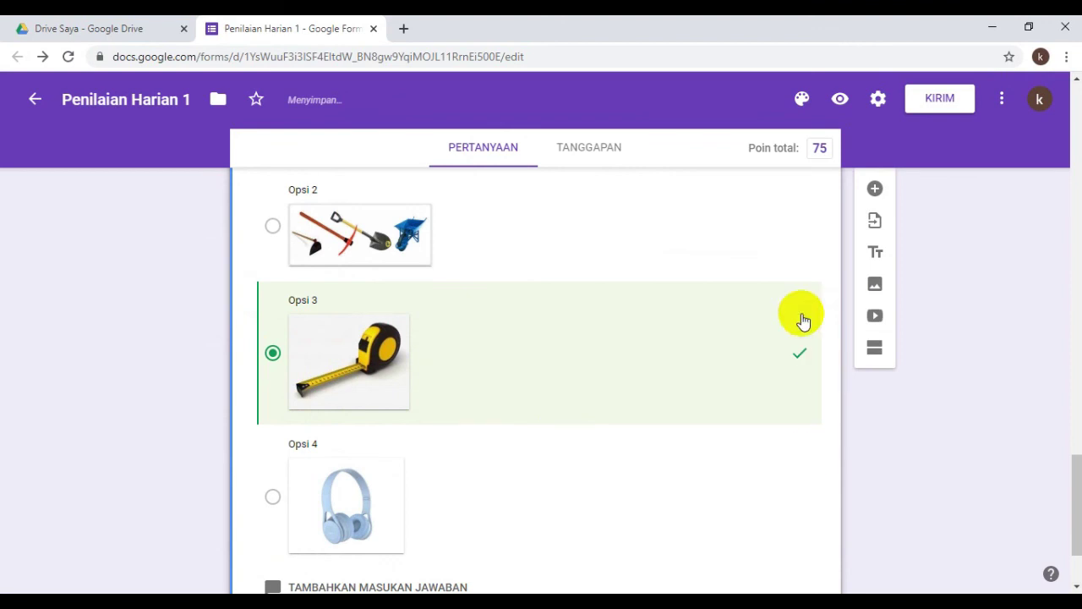
scroll(787, 245, "up", 5)
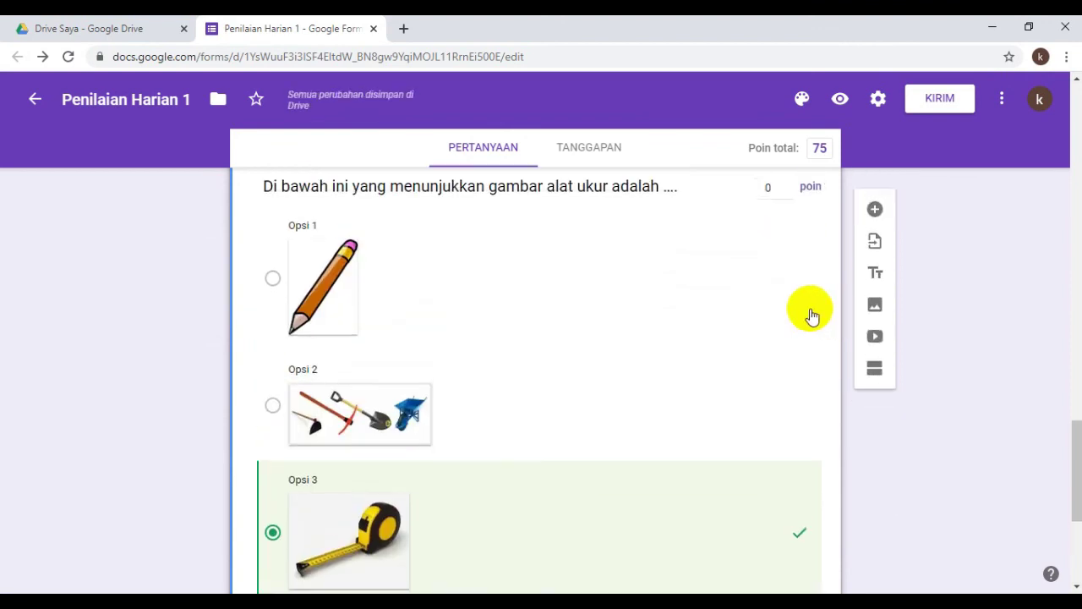
left_click(771, 404)
type("2")
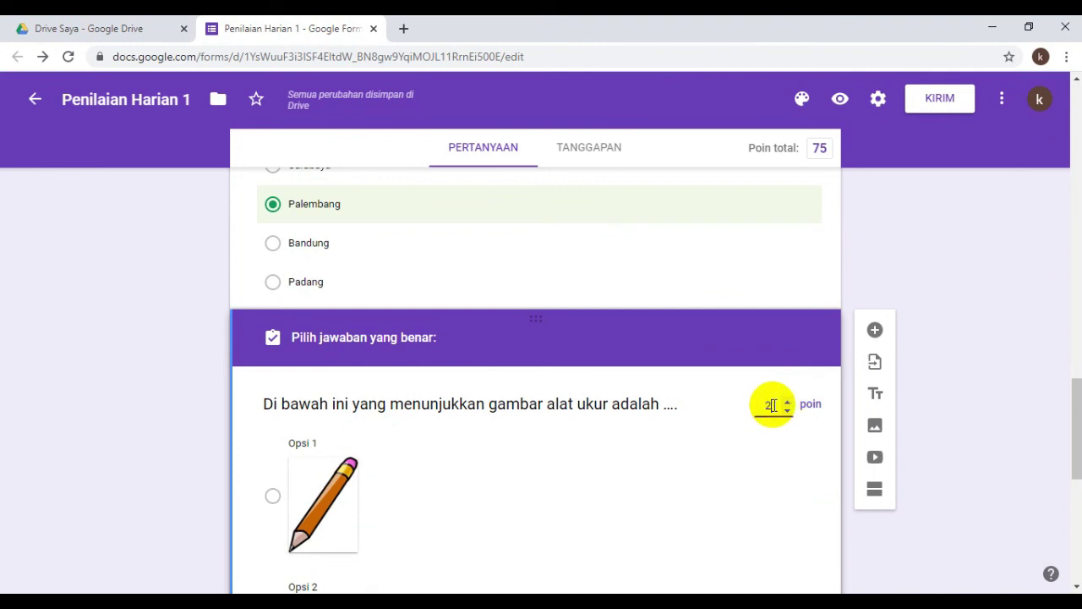
type("5")
- Open the form's sending options, choose sharing by link, and shorten the URL
scroll(609, 495, "down", 7)
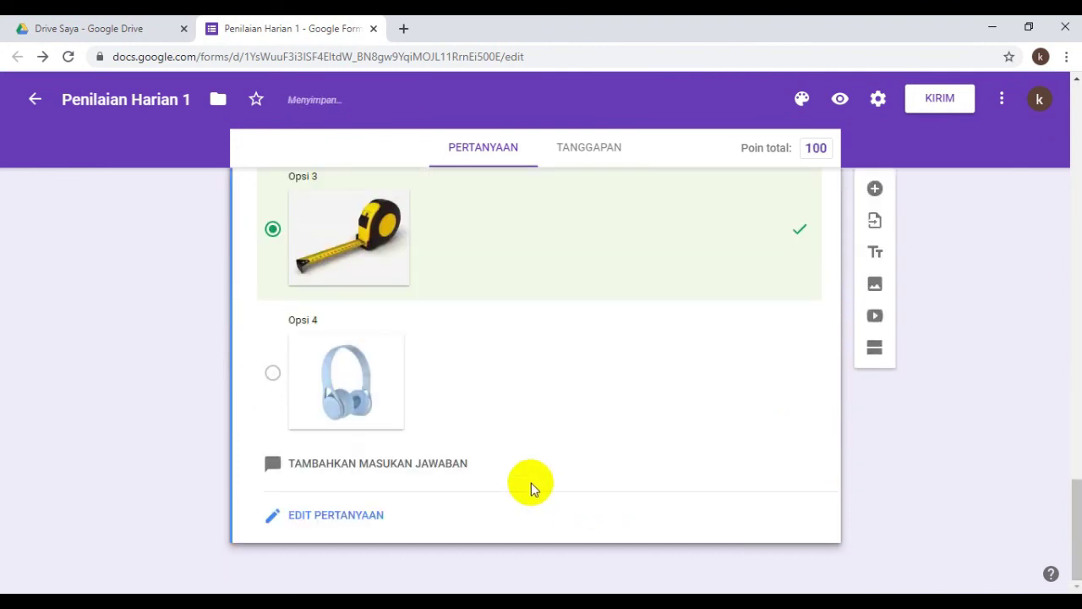
scroll(769, 370, "up", 4)
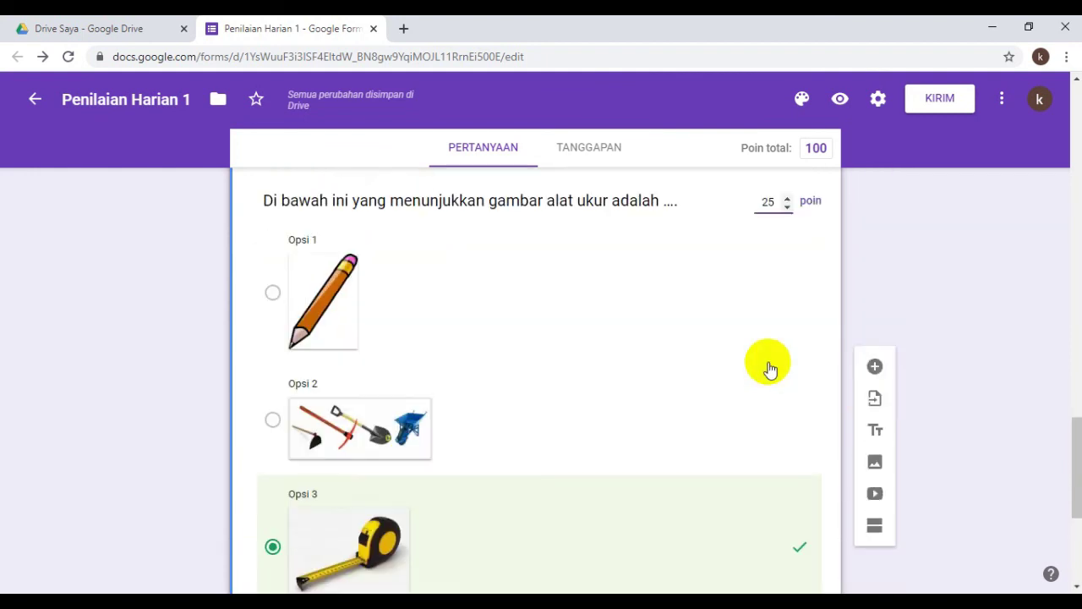
scroll(769, 370, "up", 3)
scroll(979, 212, "up", 1)
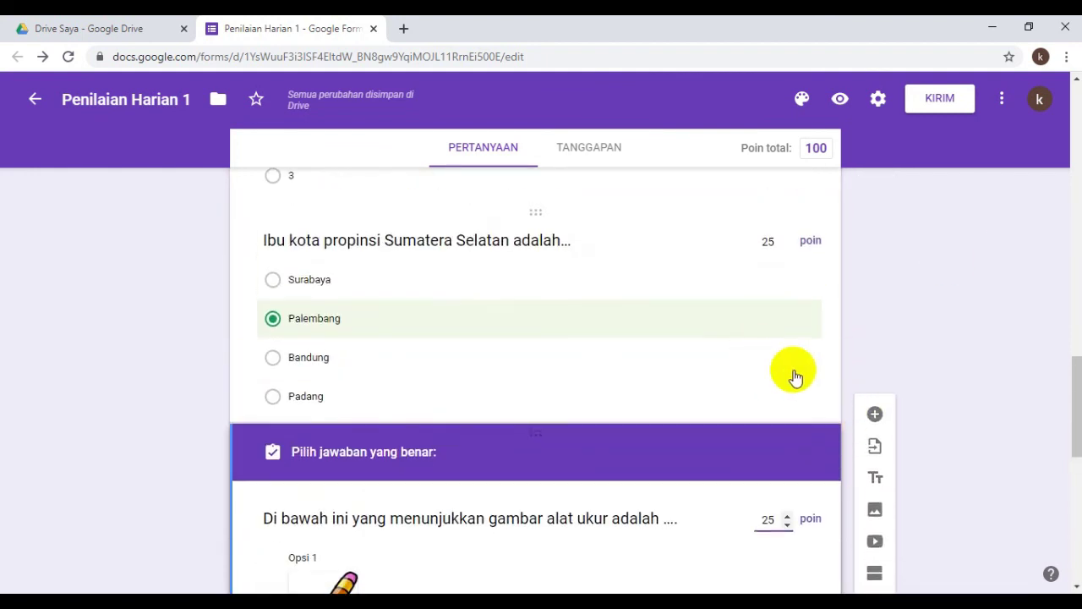
scroll(616, 367, "up", 20)
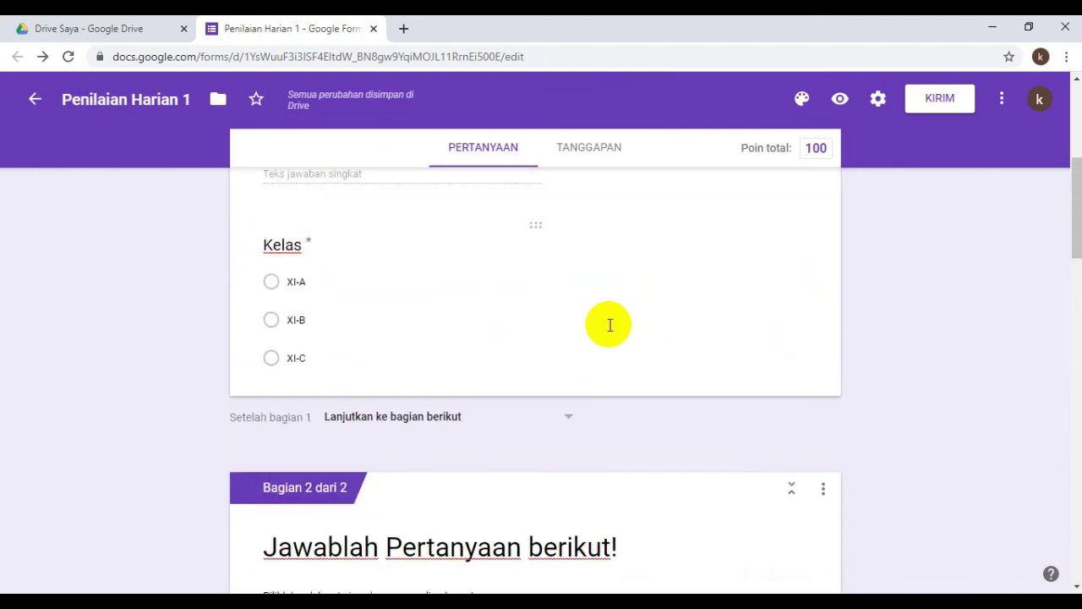
scroll(608, 321, "up", 5)
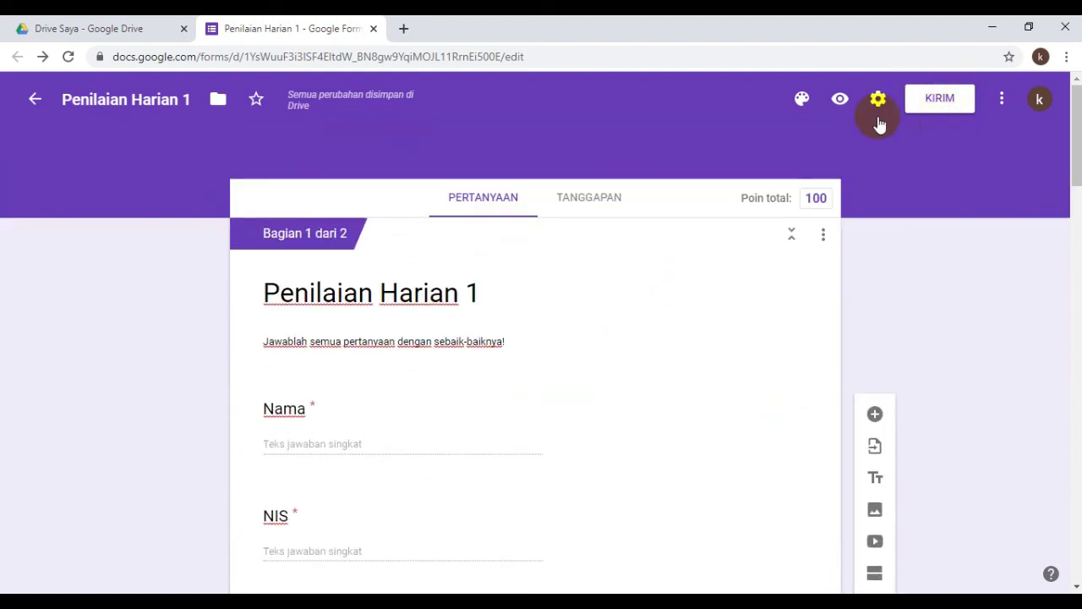
left_click(934, 102)
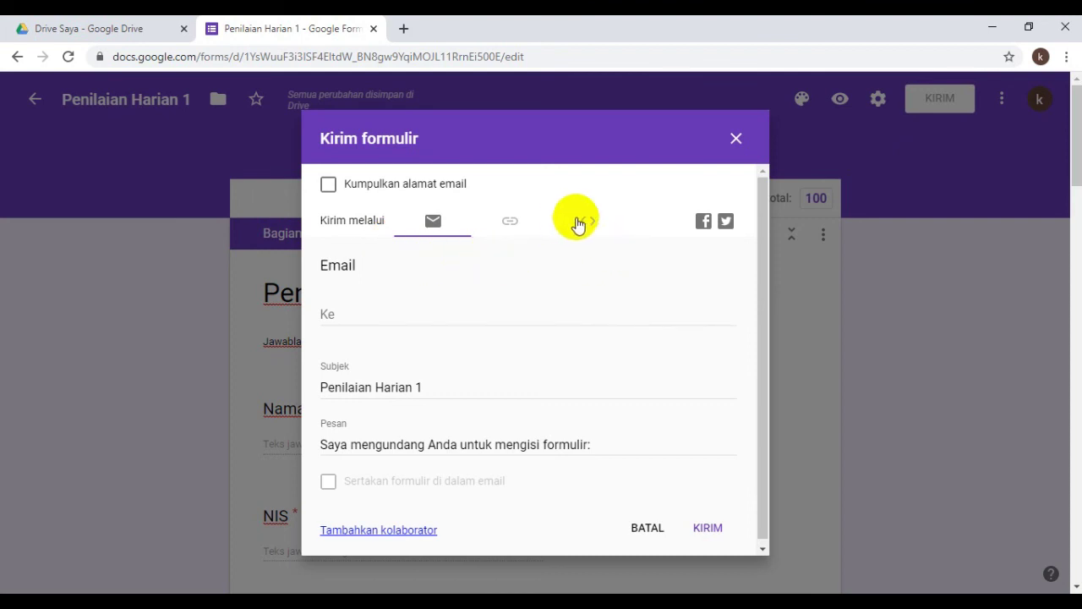
left_click(512, 223)
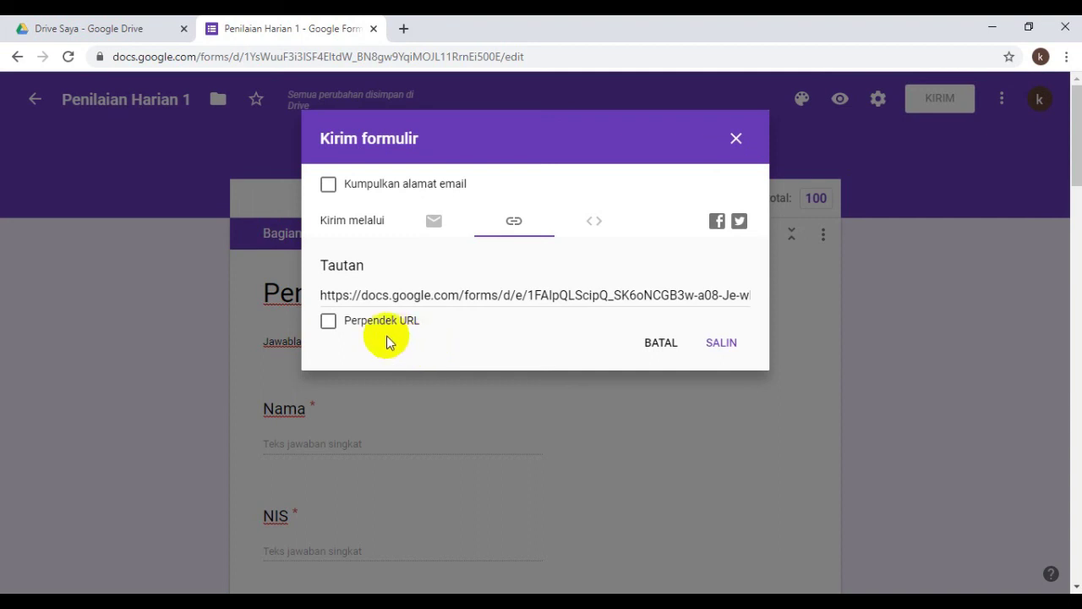
left_click(328, 326)
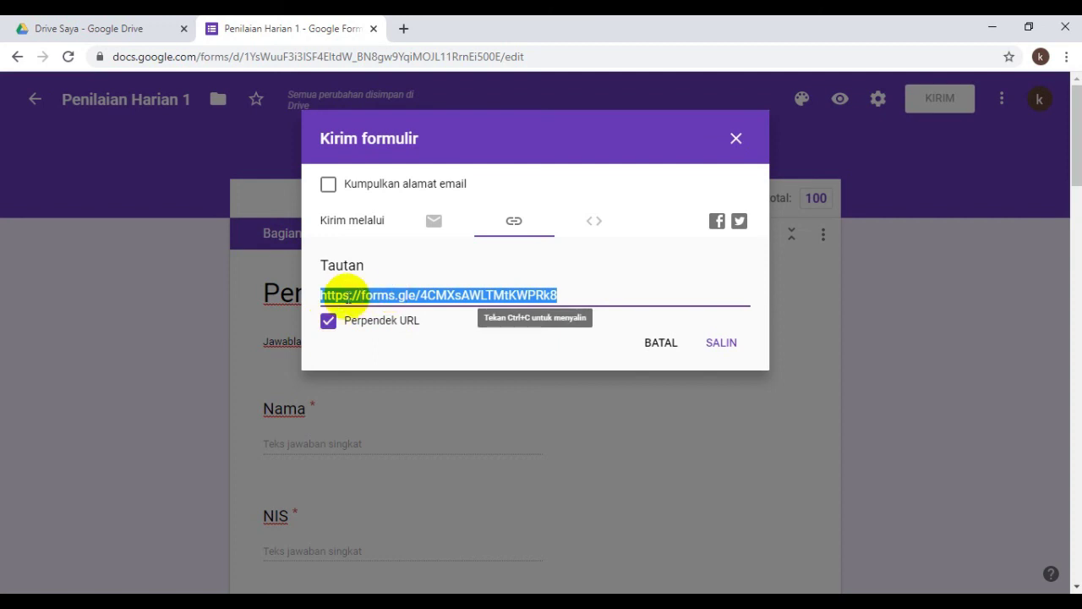
- Copy the shortened form link to the clipboard and close the sending dialog
left_click_drag(319, 291, 578, 293)
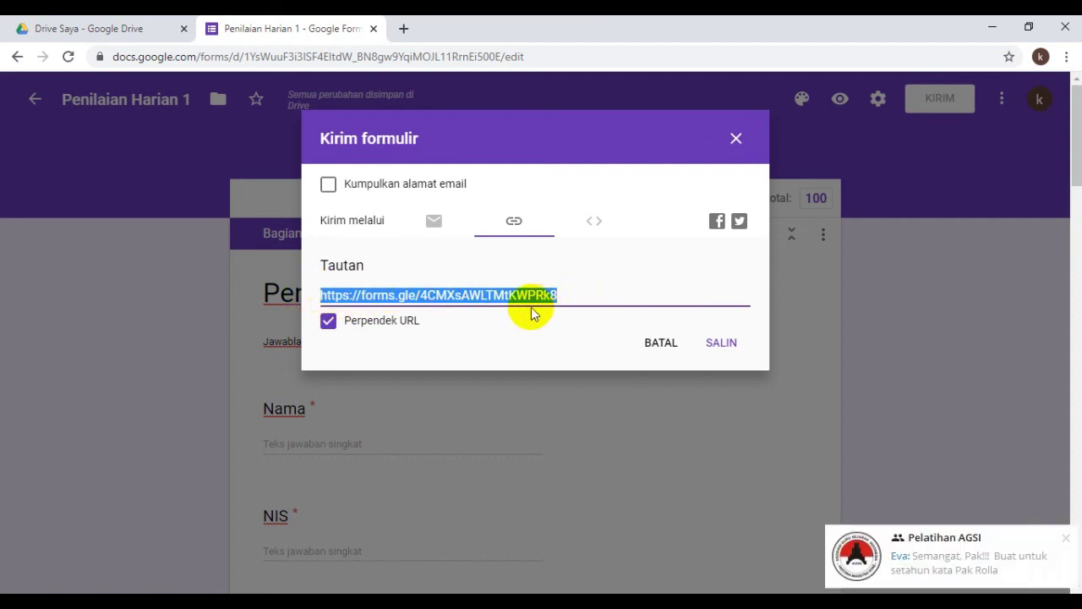
left_click(1068, 541)
left_click(720, 351)
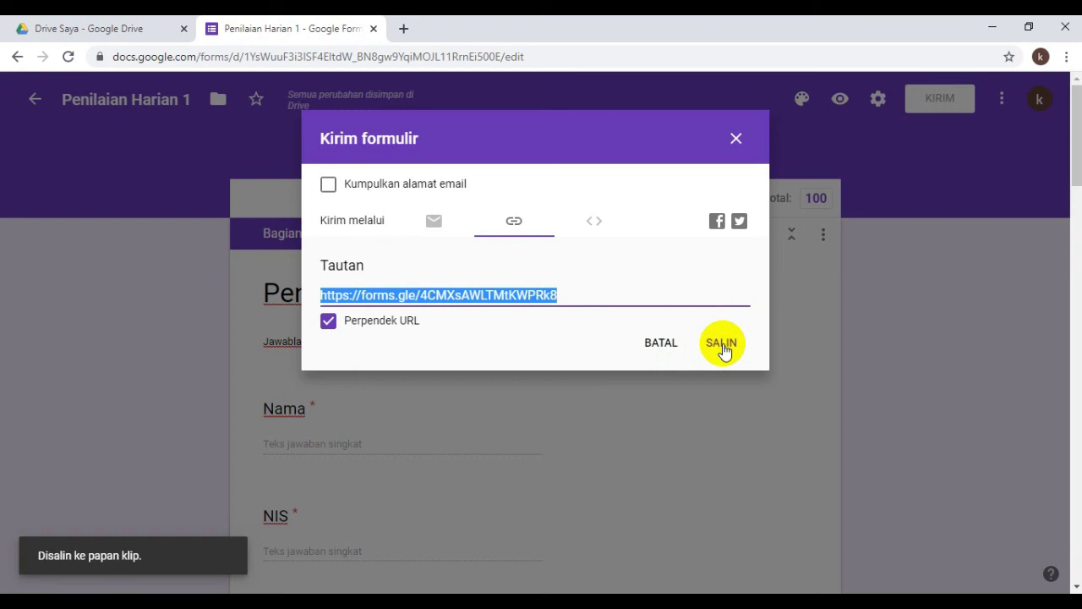
left_click(735, 138)
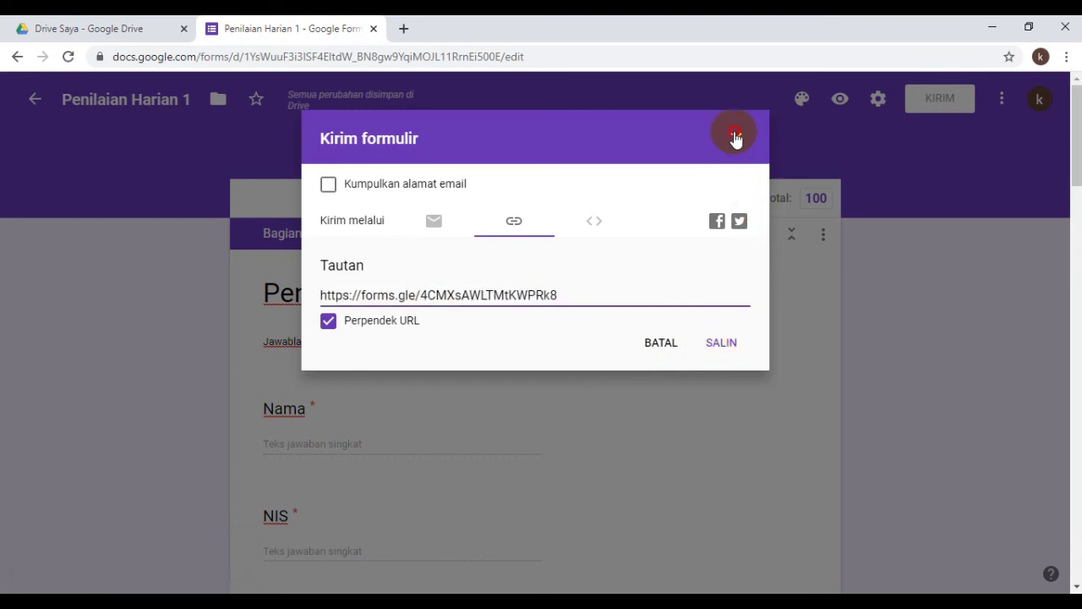